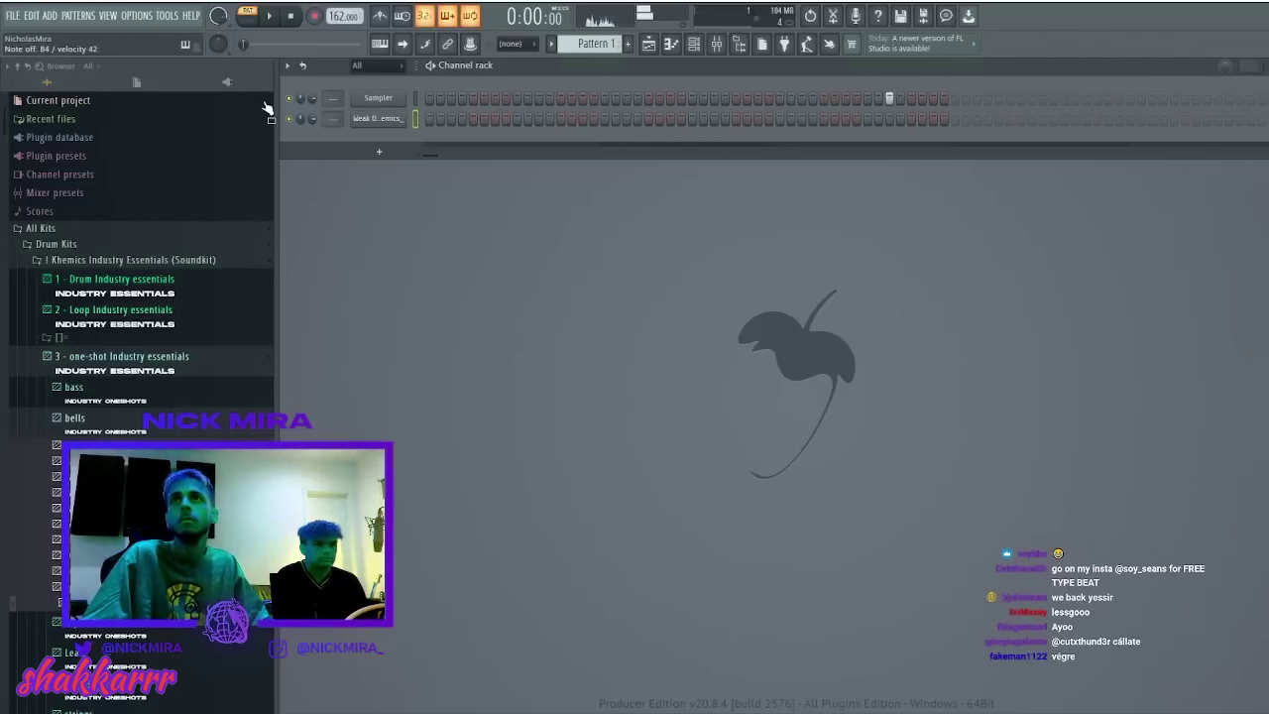
- Record a melody of E5, D5 and B4 notes for the Weak Oneshot Bells channel in the piano roll
key("F7")
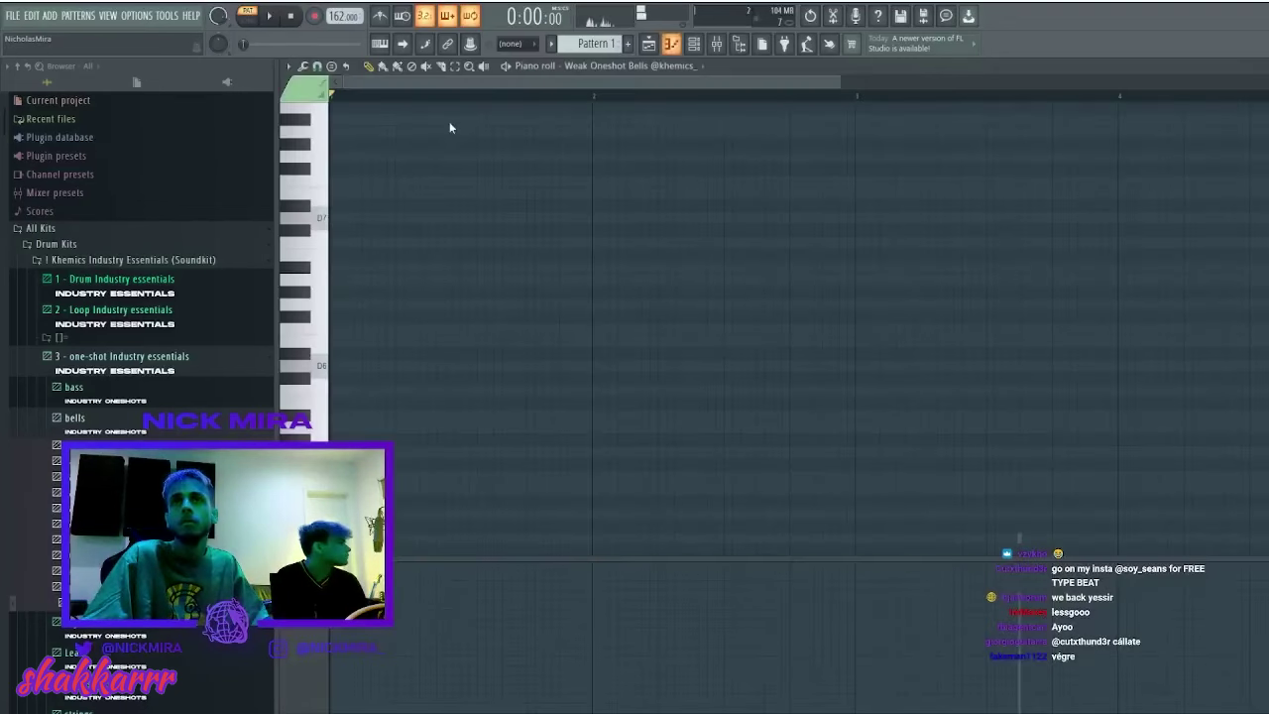
scroll(382, 295, "down", 1)
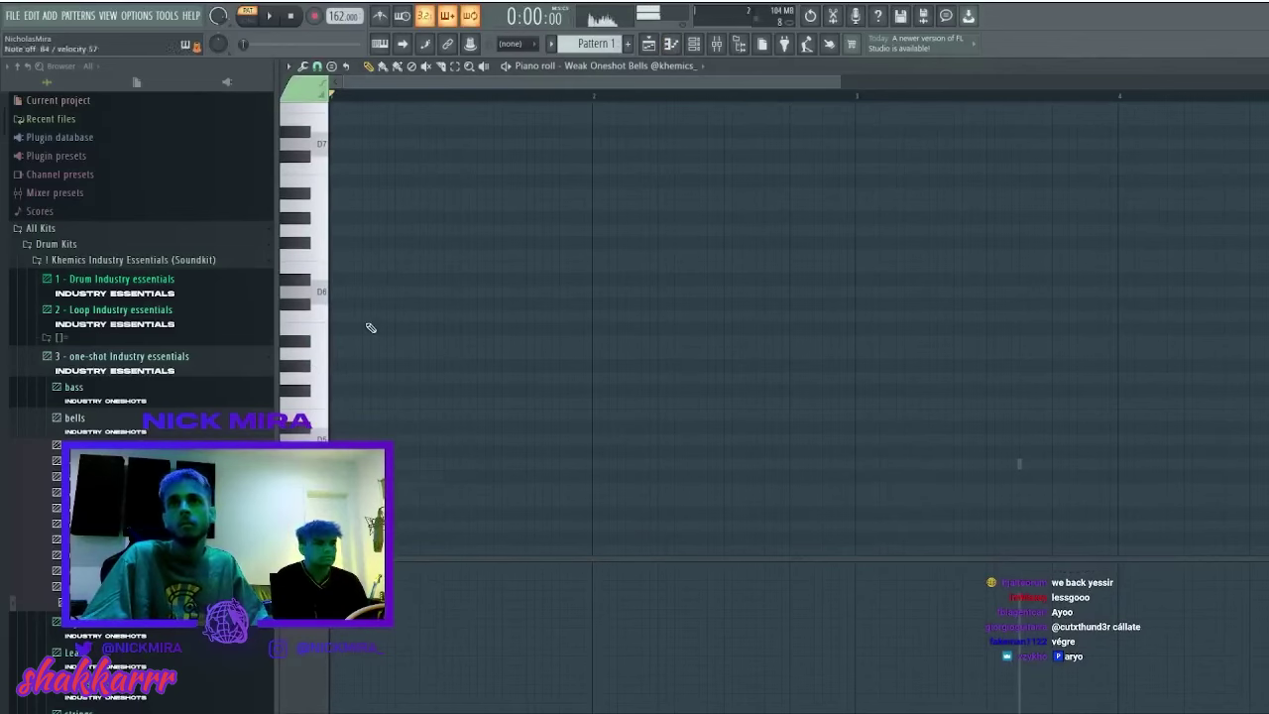
scroll(370, 327, "down", 2)
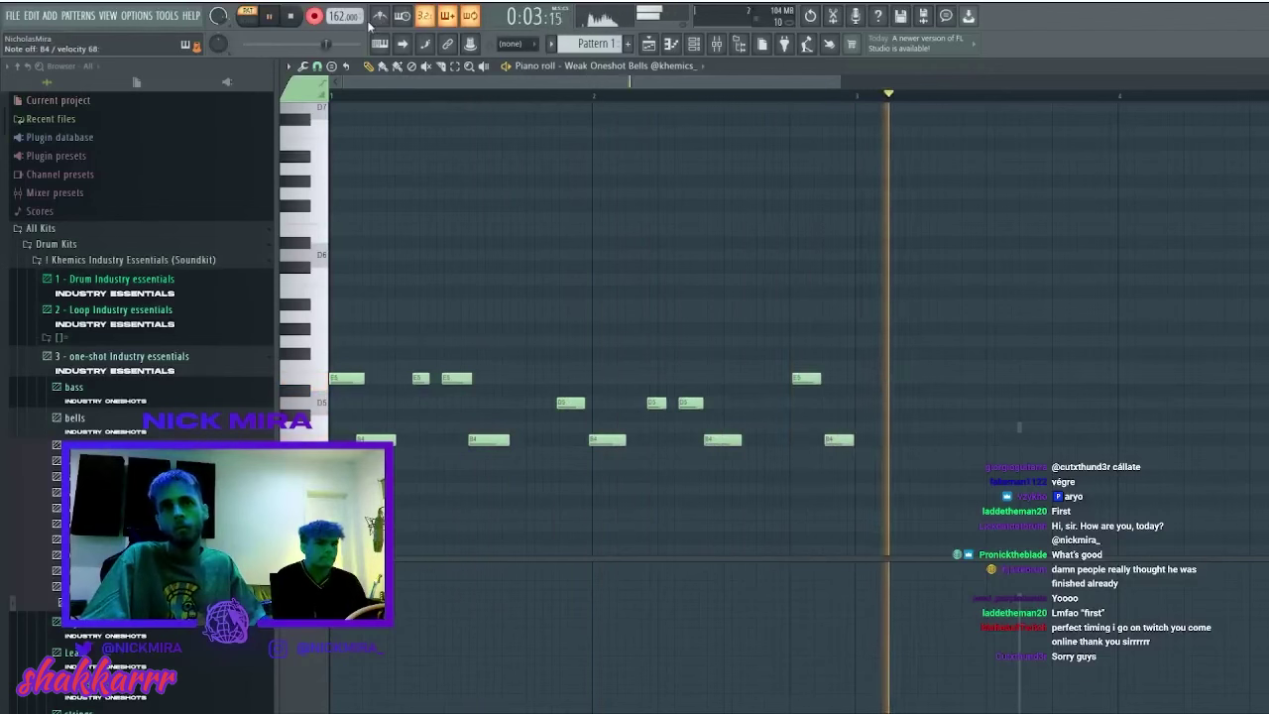
key("space")
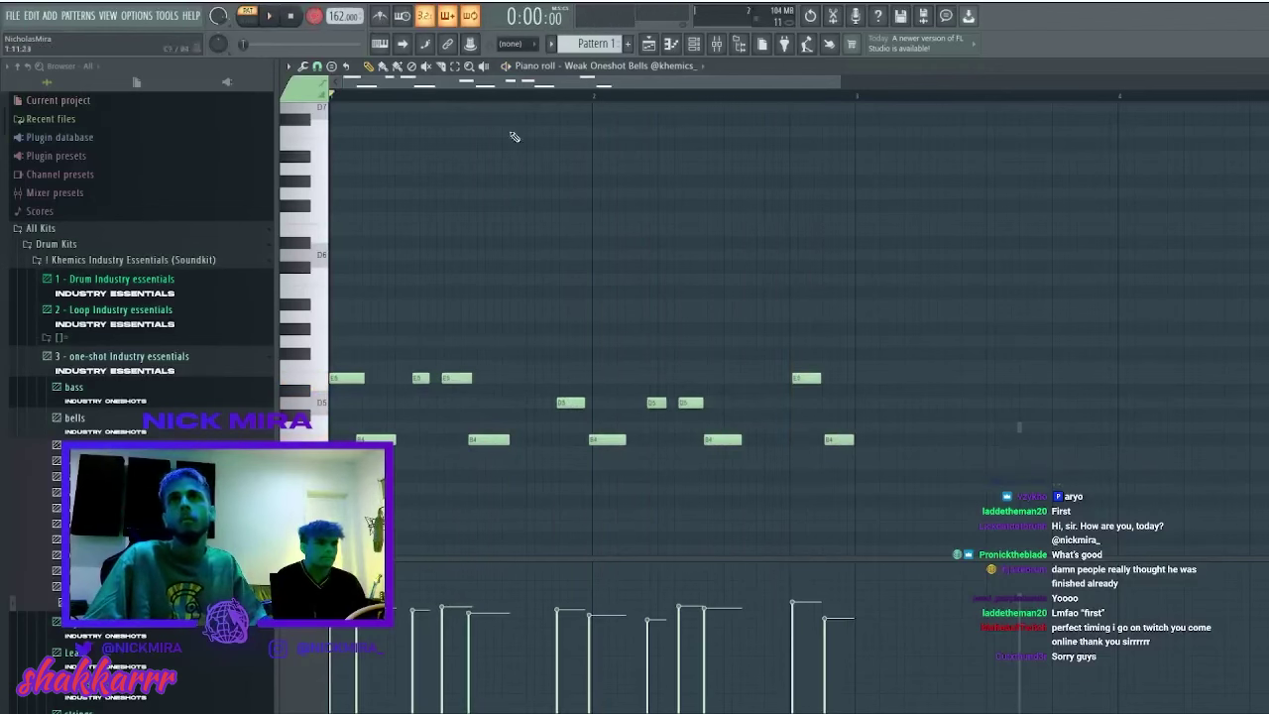
- Stretch all the recorded bell notes in time so the phrase fits the bar grid
key("ctrl+a")
key("space")
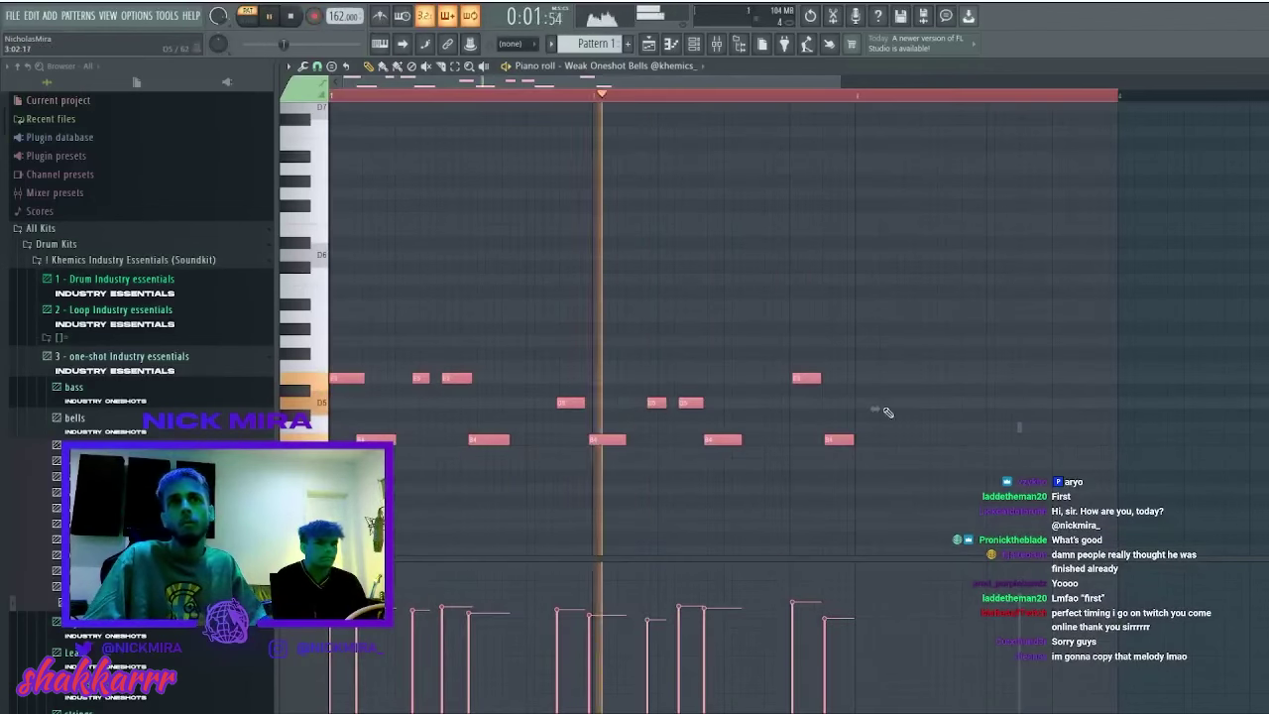
left_click_drag(876, 408, 969, 408)
key("ctrl+d")
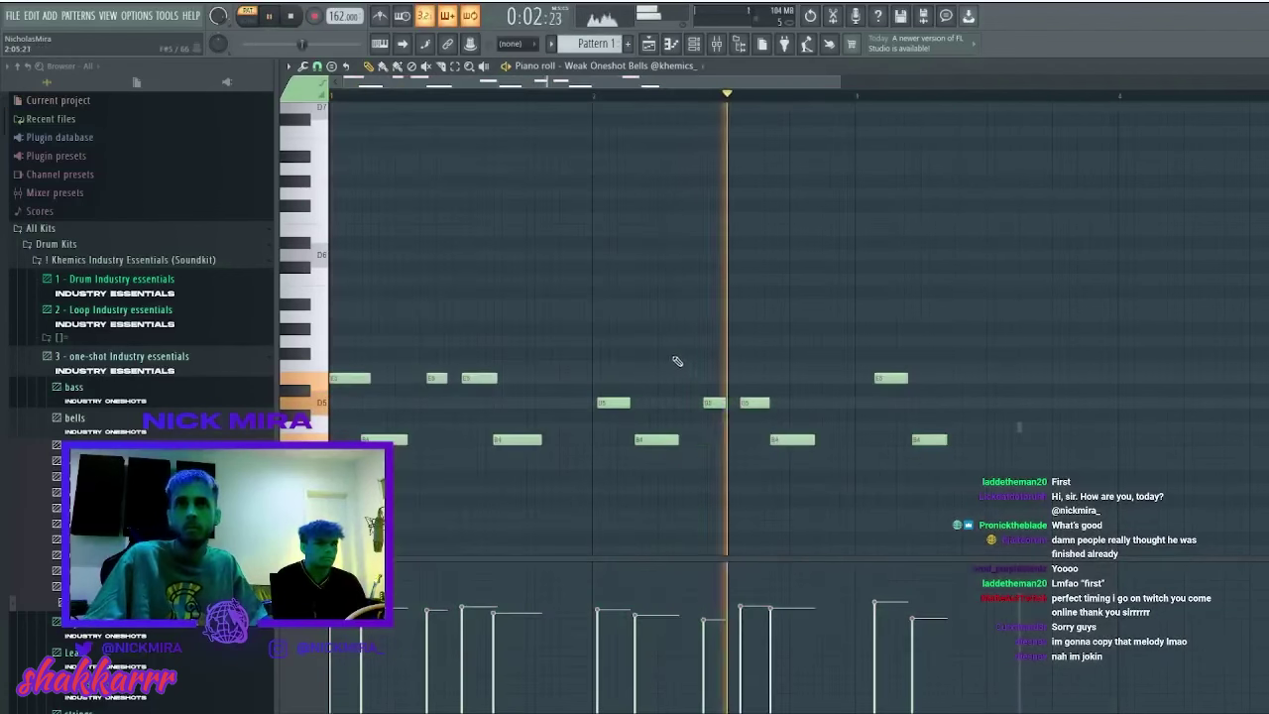
- Set the piano roll's snap resolution and quantize the bell notes to it
left_click(318, 66)
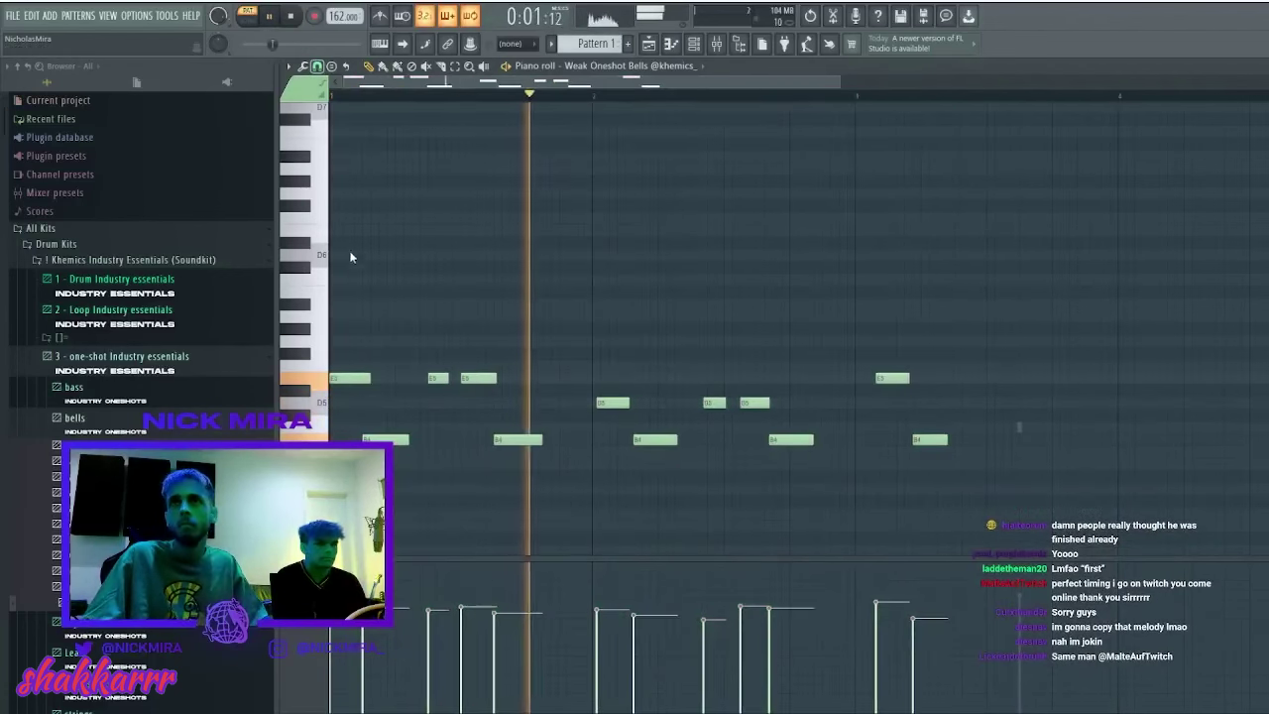
left_click(343, 250)
key("shift+q")
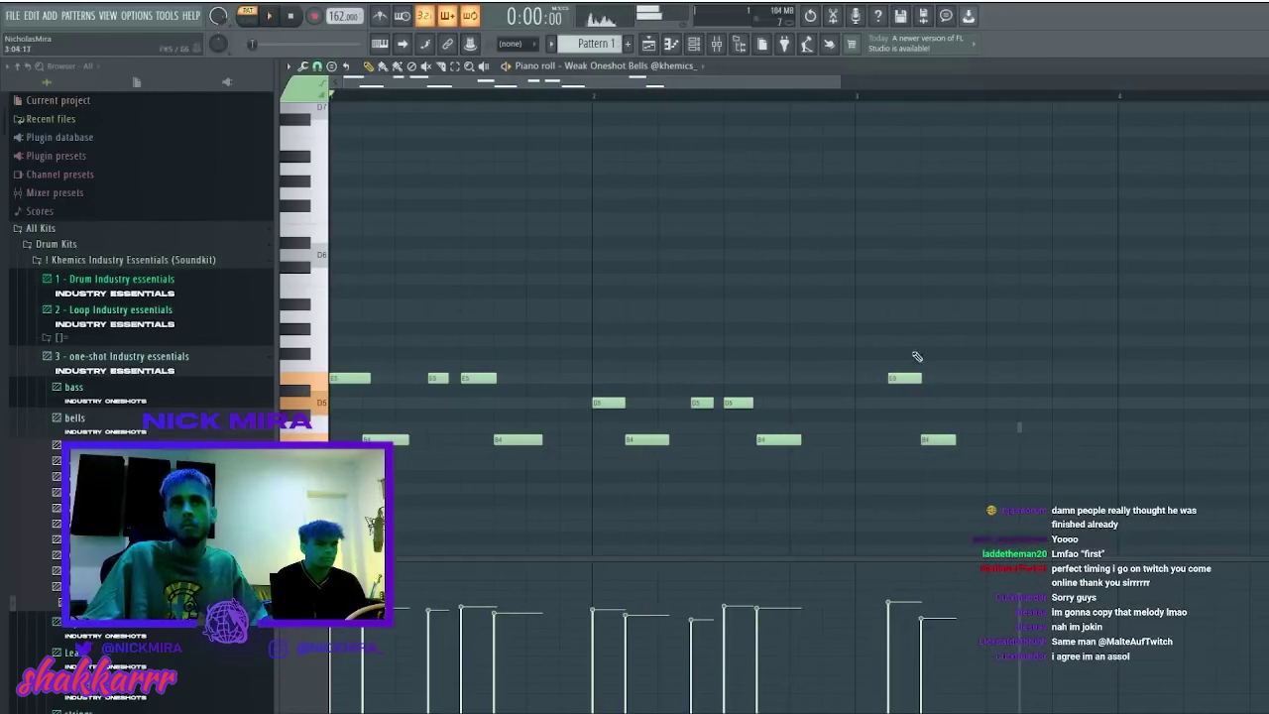
- Delete the notes in bar 3 and lengthen the remaining melody notes so each one reaches the next
right_click(904, 378)
right_click(938, 439)
left_click(864, 368)
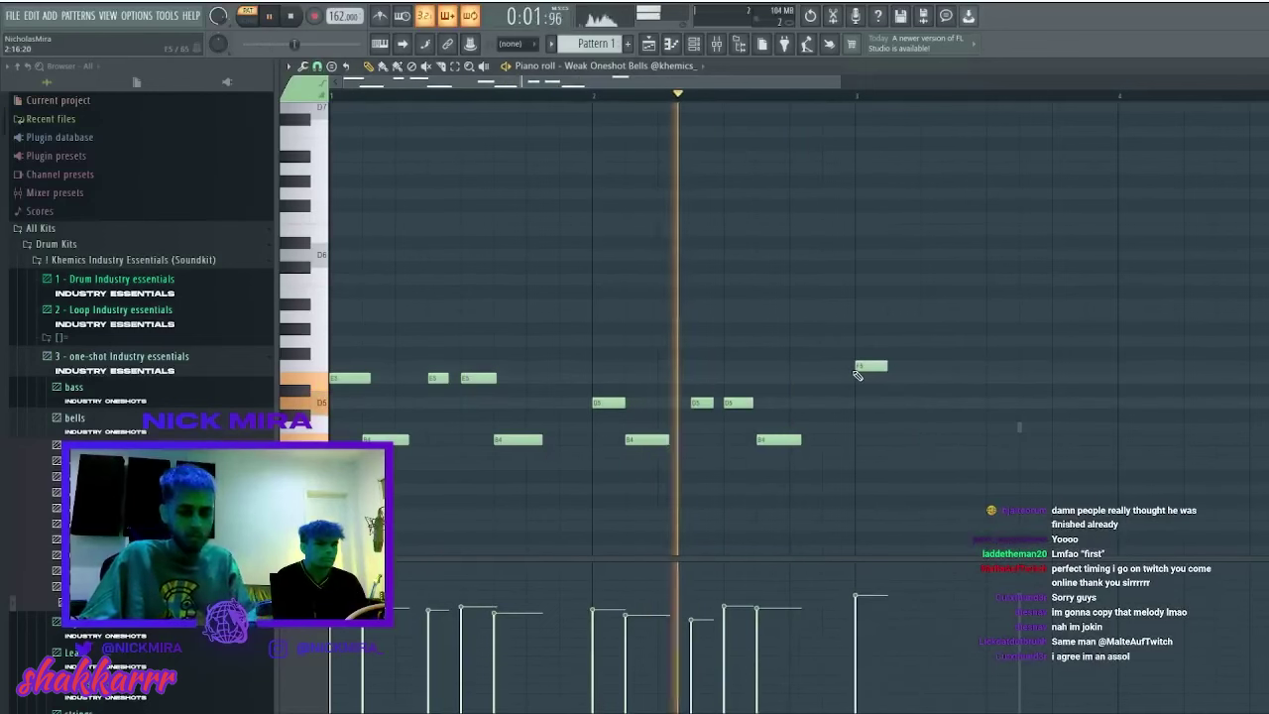
key("ctrl+l")
right_click(869, 366)
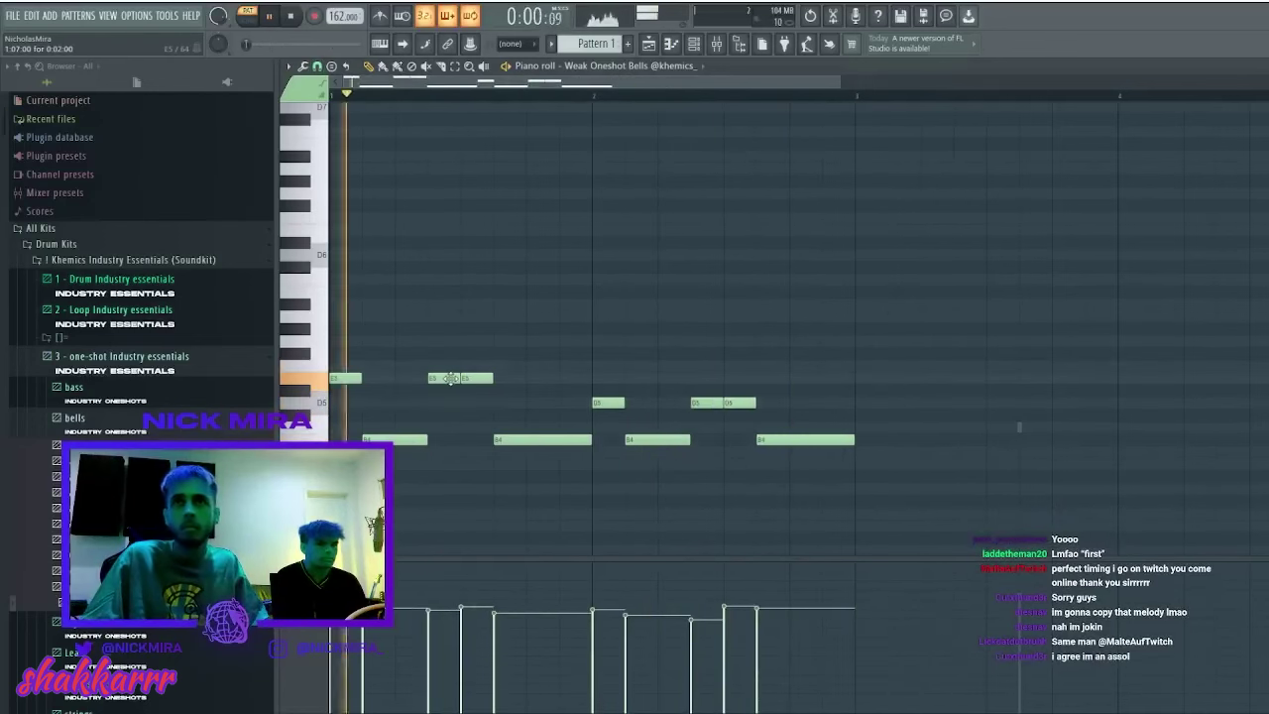
- Add low notes under the melody, F#4 at the start of bar 1 and G4 at the start of bar 2
key("space")
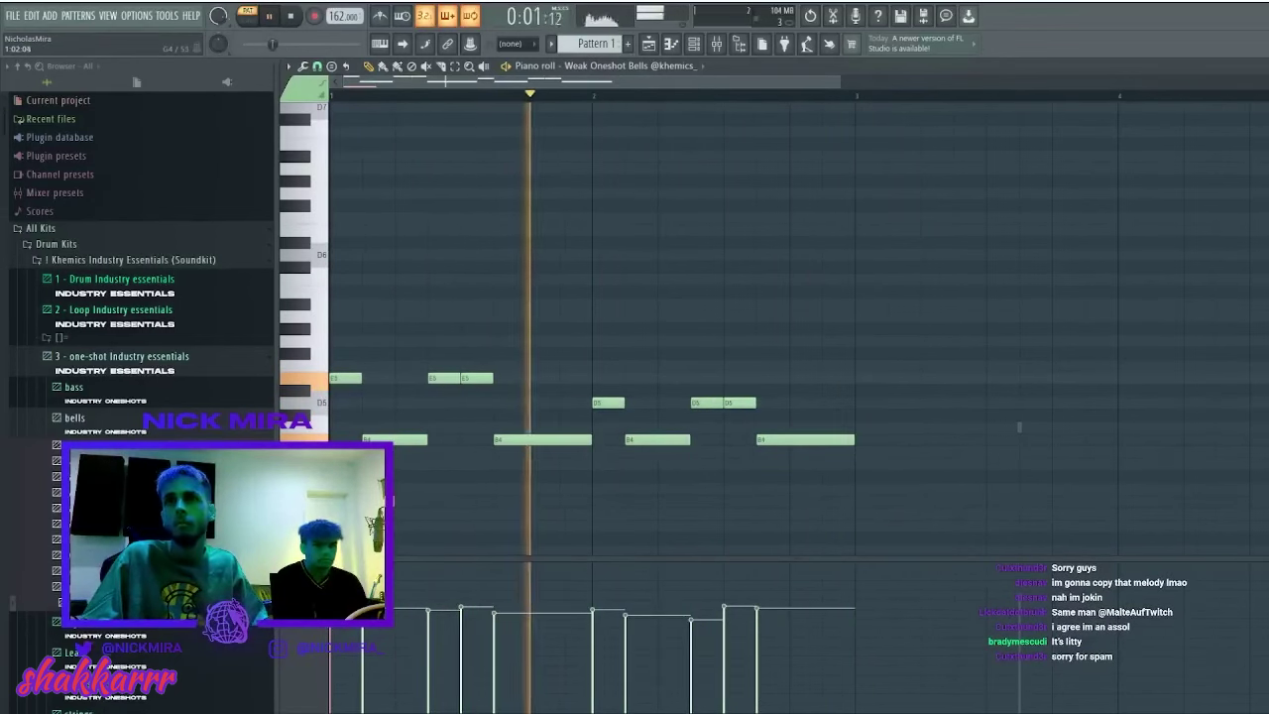
left_click(605, 489)
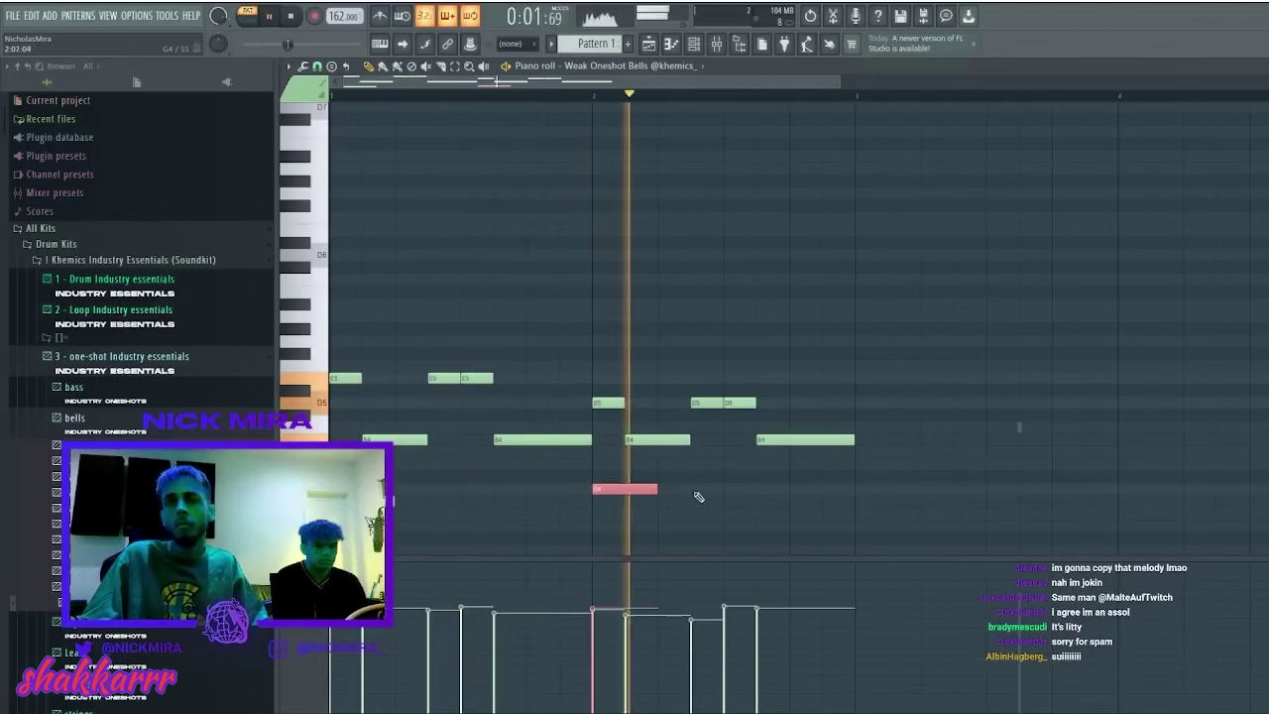
- Try playing the whole pattern transposed up one octave
key("space")
key("ctrl+Up")
key("space")
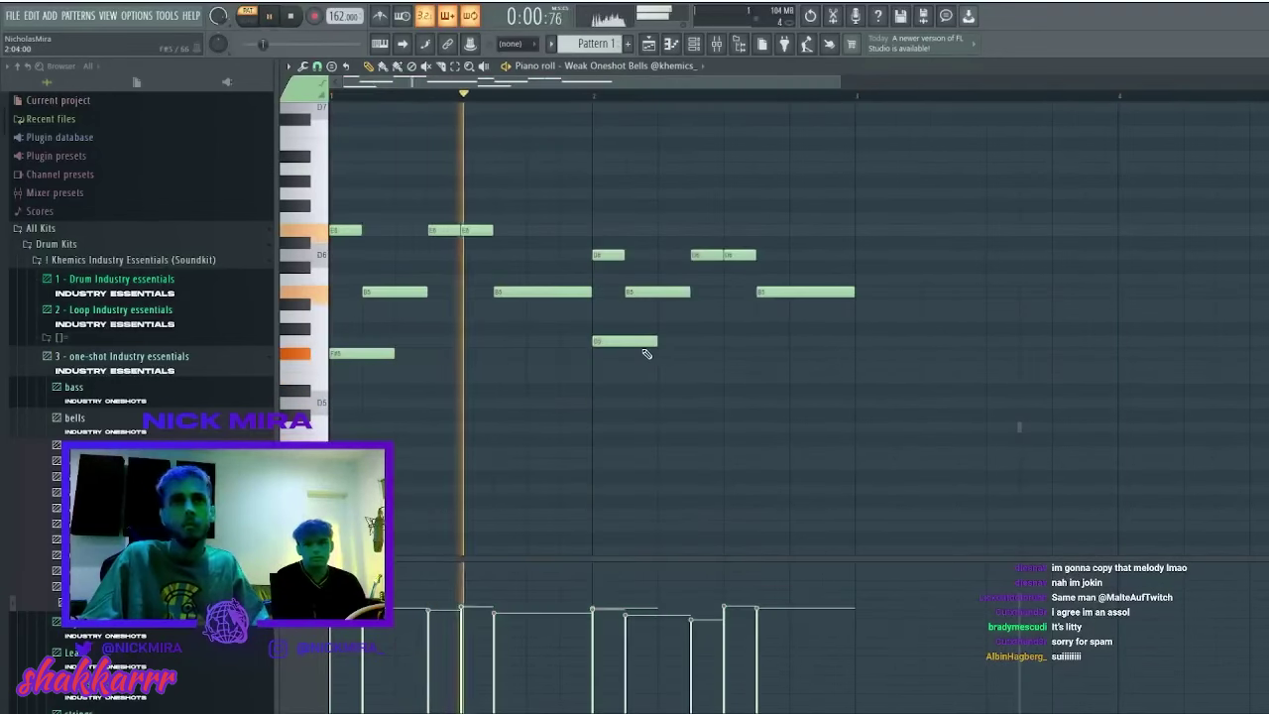
key("ctrl+Down")
key("space")
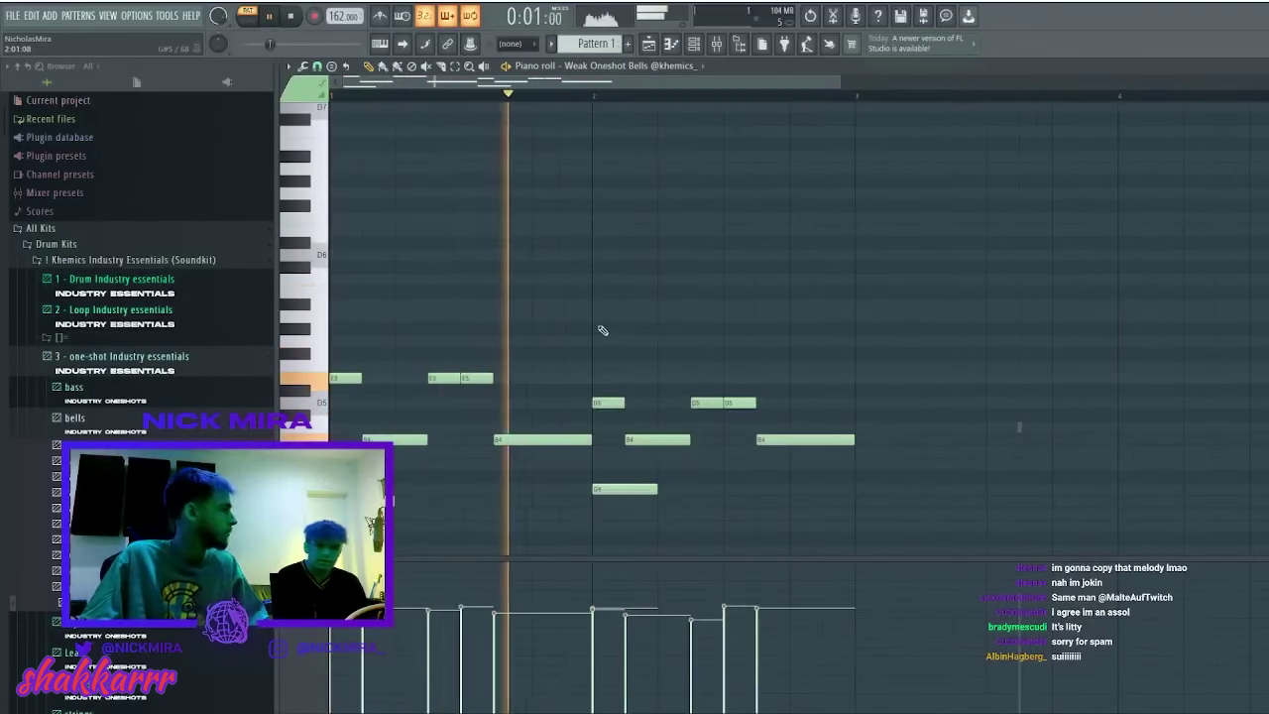
- Add a low E4 note at the start of bar 3
scroll(625, 416, "down", 2)
key("space")
left_click(635, 453)
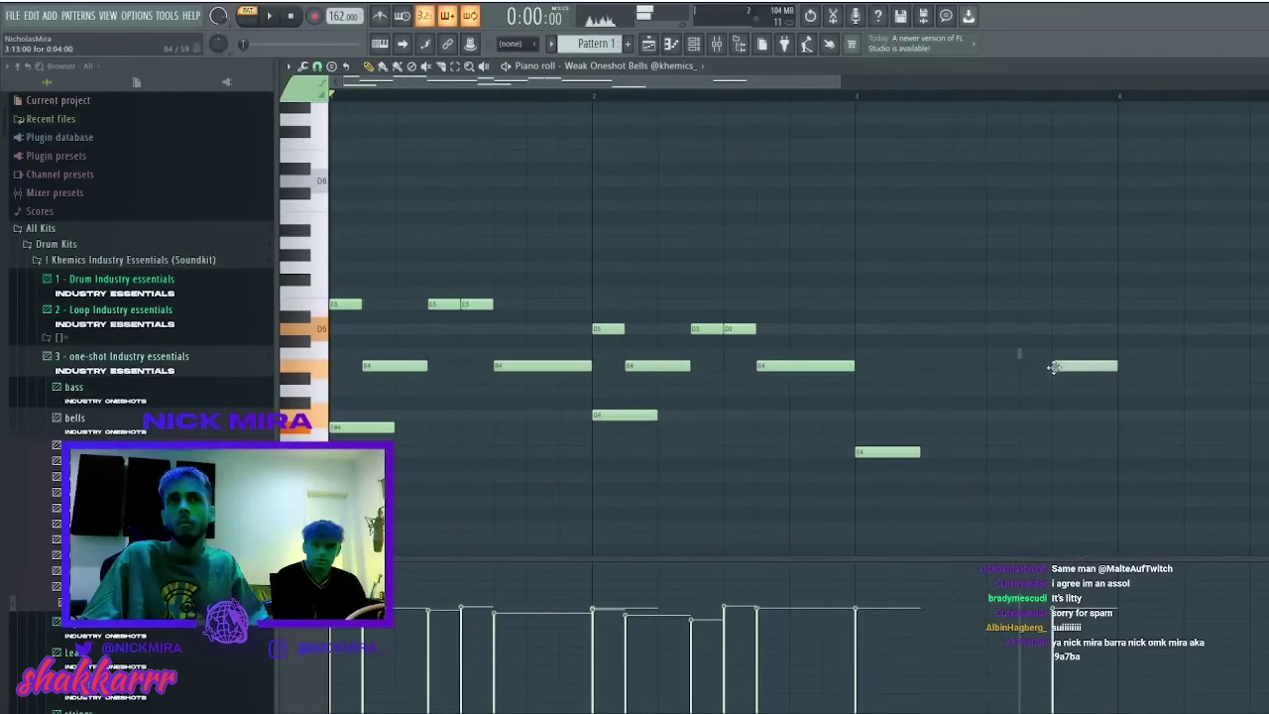
- Copy the upper melody notes into bars 3 and 4 and place a low B3 note at the start of bar 4
left_click_drag(922, 399, 222, 223)
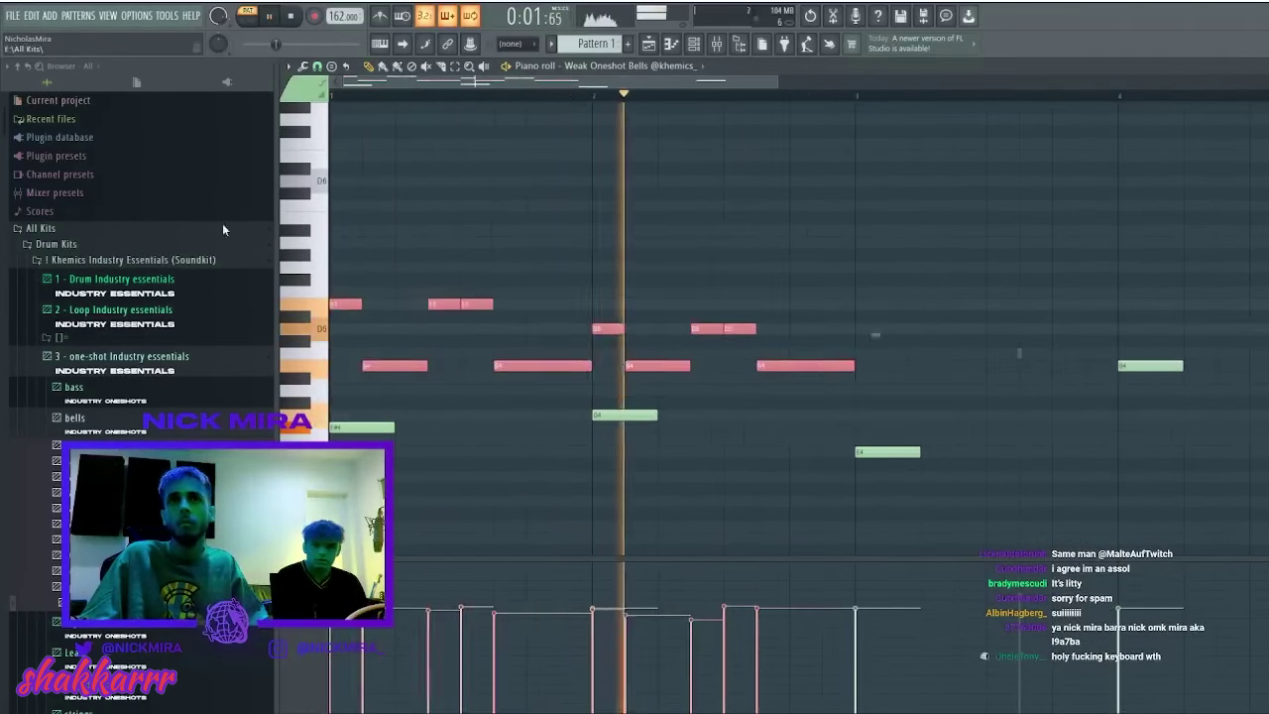
key("ctrl+b")
left_click(1076, 385)
left_click_drag(977, 366, 977, 513)
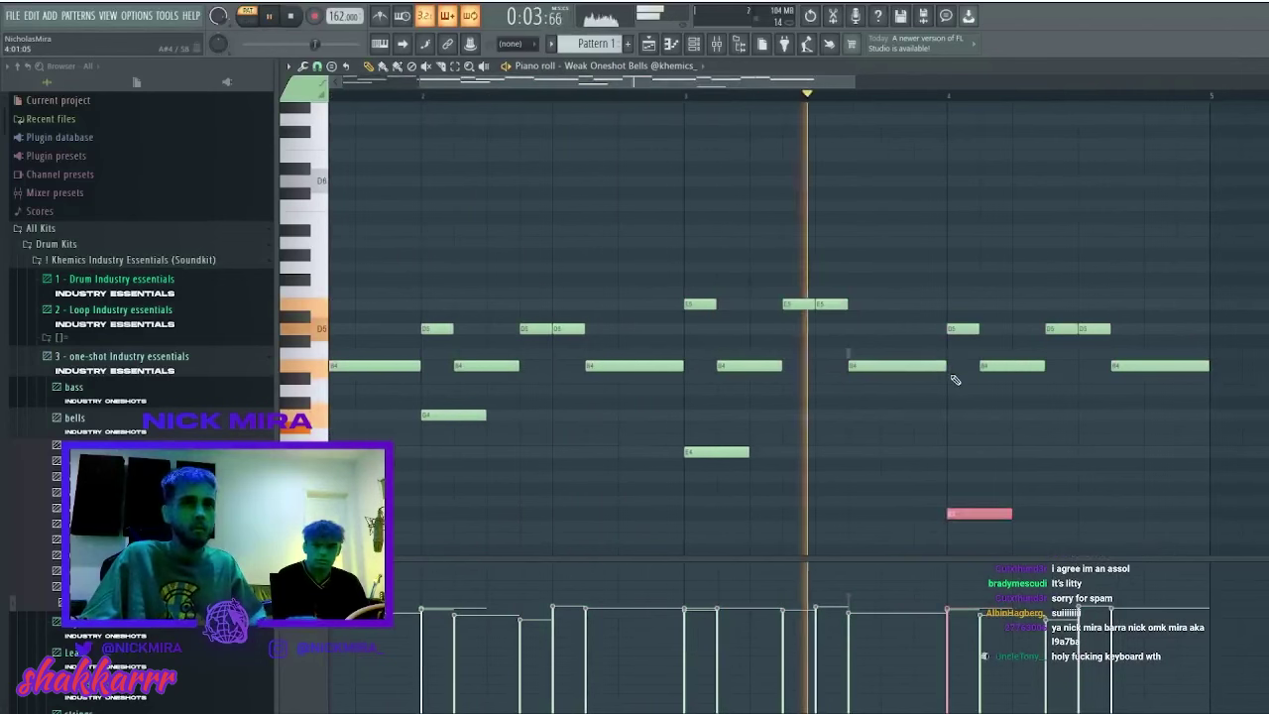
- Open the volume envelope settings of the Weak Oneshot Bells channel, and return to its piano roll
key("F7")
left_click(377, 118)
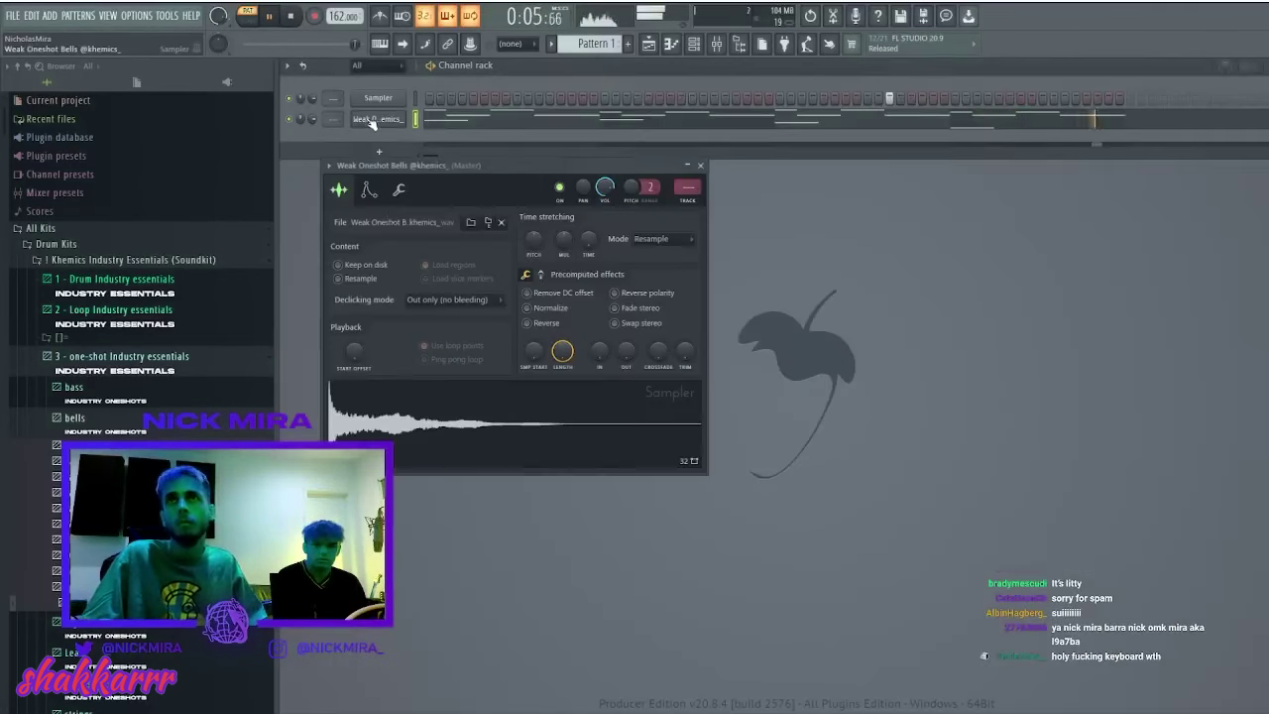
left_click(369, 191)
key("F7")
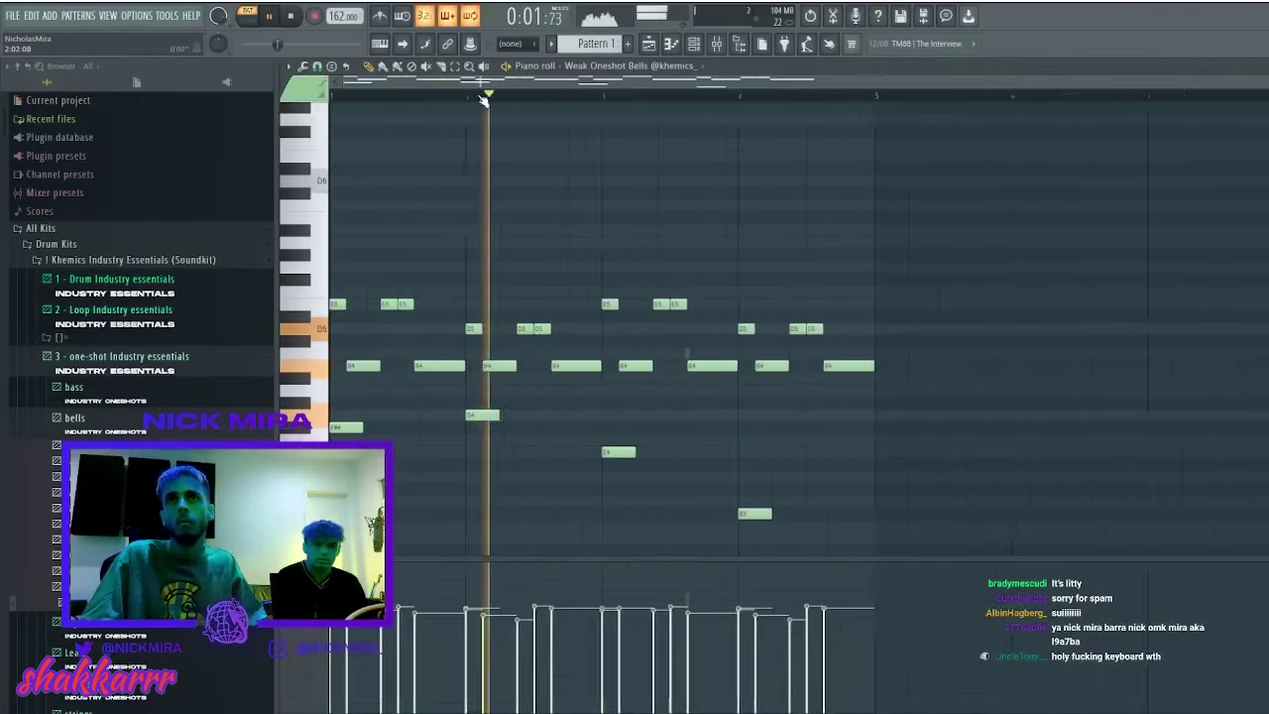
- Try raising the low note at the start of bar 4 to C4
left_click_drag(657, 460, 858, 557)
key("shift+Up")
key("shift+Up")
key("shift+Up")
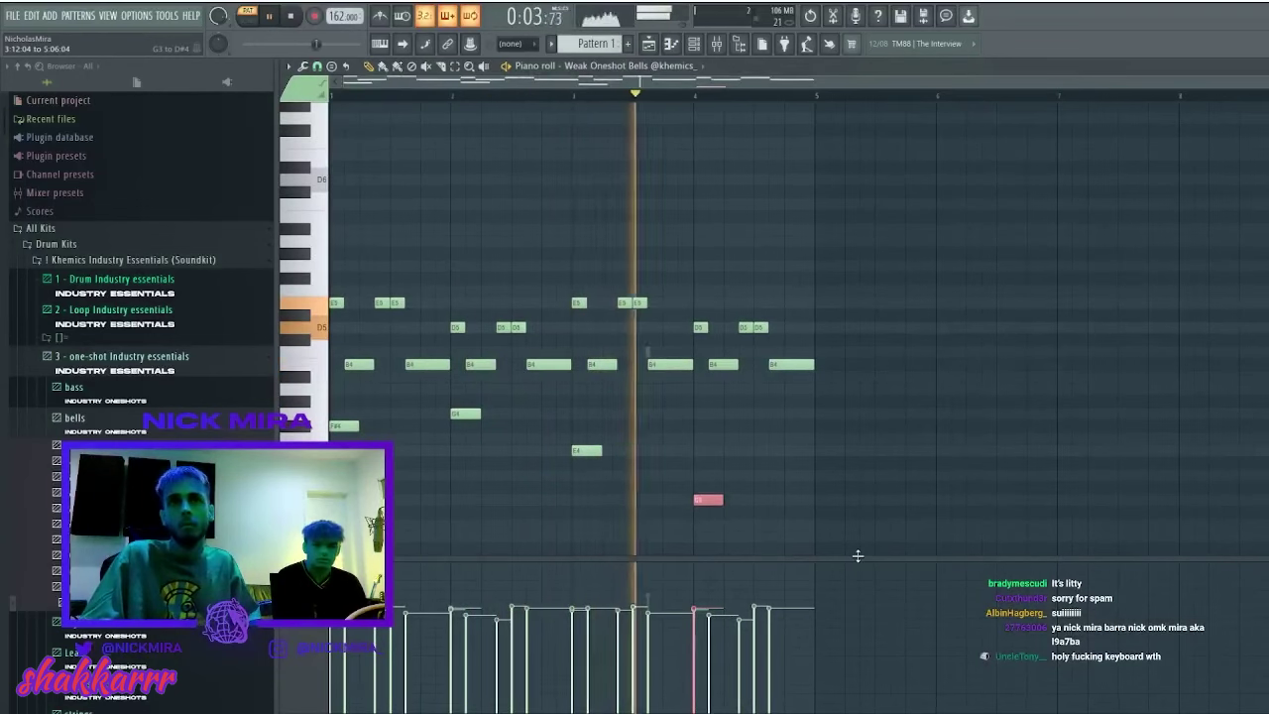
key("shift+Down")
key("shift+Down")
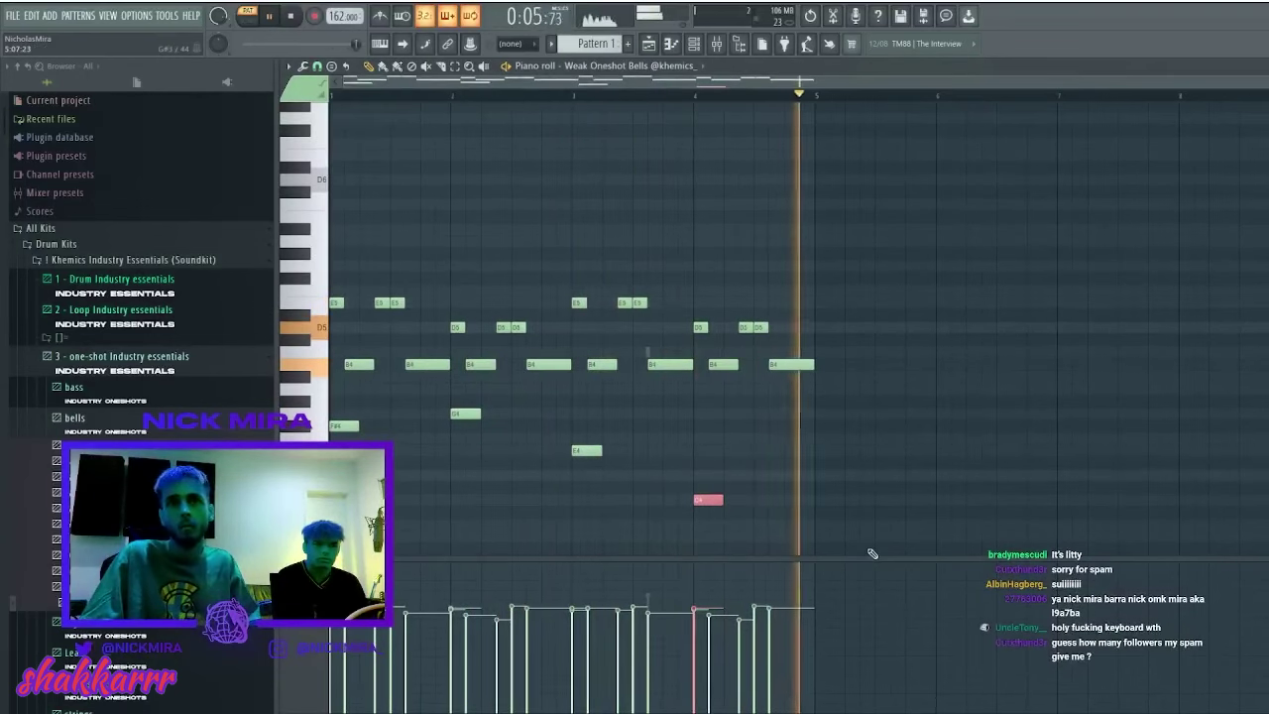
left_click(676, 471, "ctrl")
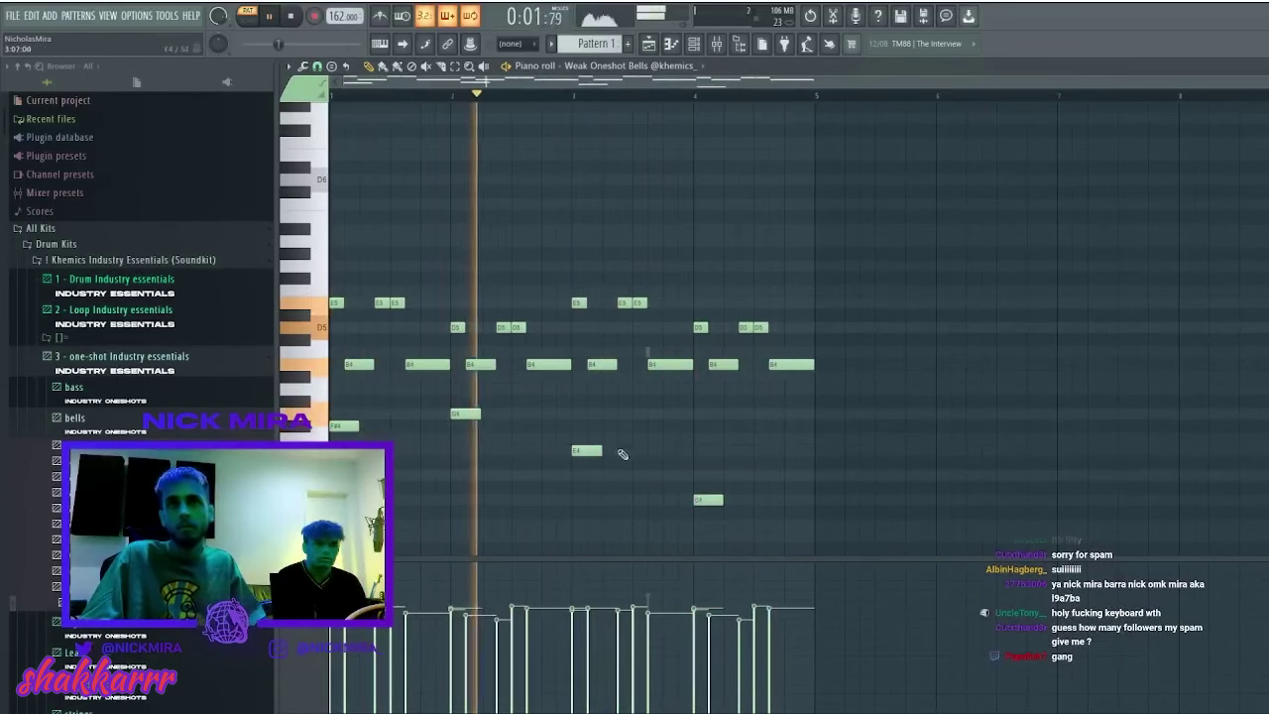
- Lower the bass note at the start of bar 4 by one semitone to B3
left_click_drag(563, 420, 774, 542)
left_click(642, 477, "ctrl")
left_click_drag(641, 477, 886, 578)
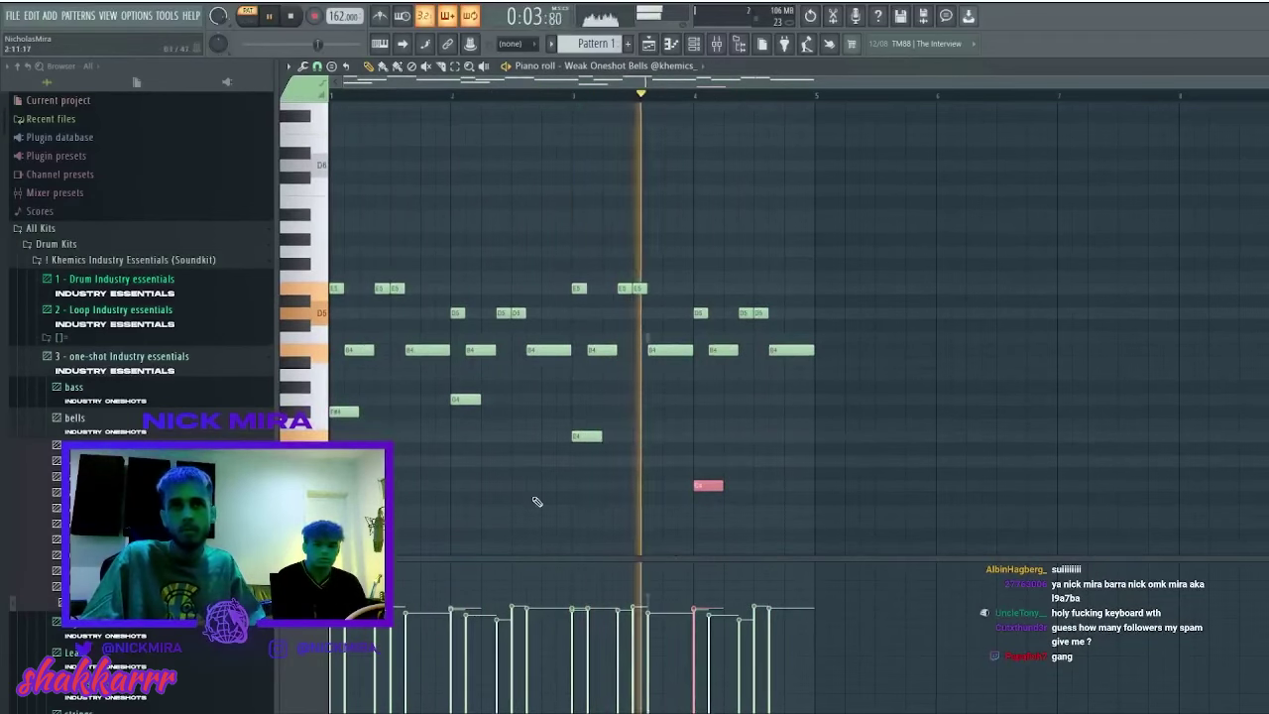
left_click_drag(687, 457, 784, 532)
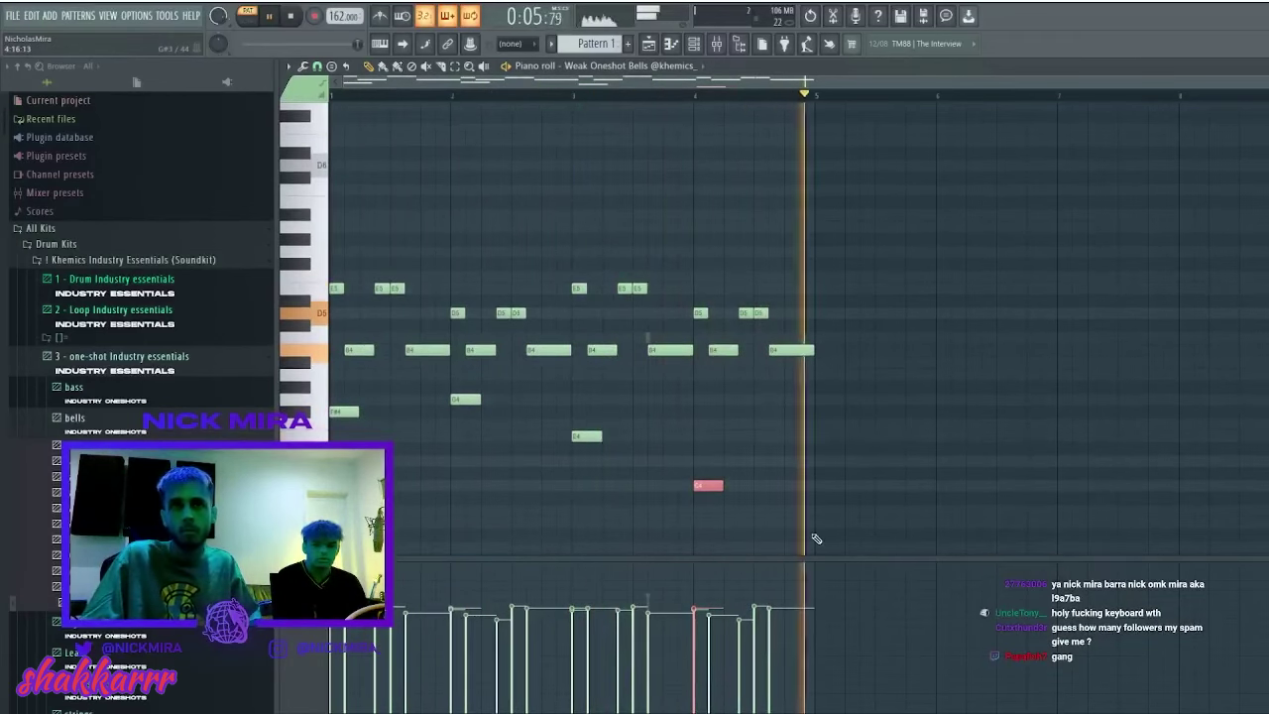
key("shift+Down")
left_click(736, 498, "ctrl")
left_click_drag(779, 481, 396, 539)
left_click(526, 480, "ctrl")
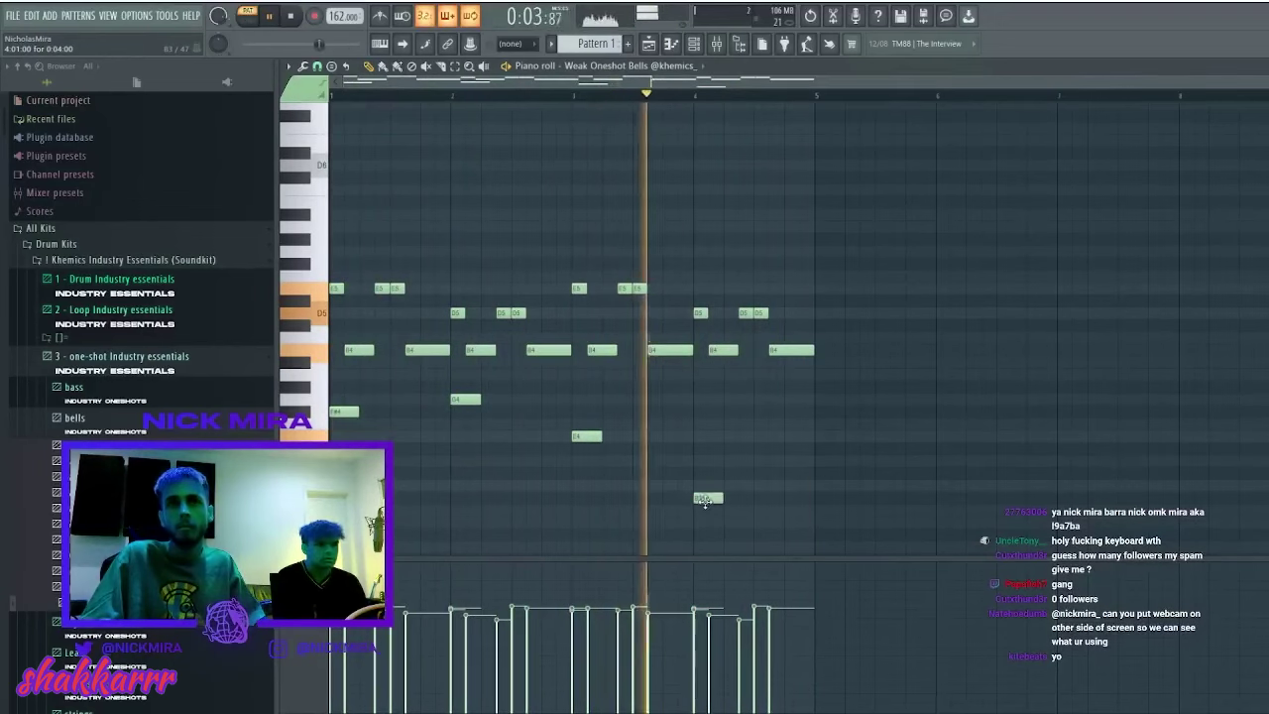
- Expand the bass one-shots folder in the browser, and return to the bells piano roll
scroll(716, 486, "down", 1)
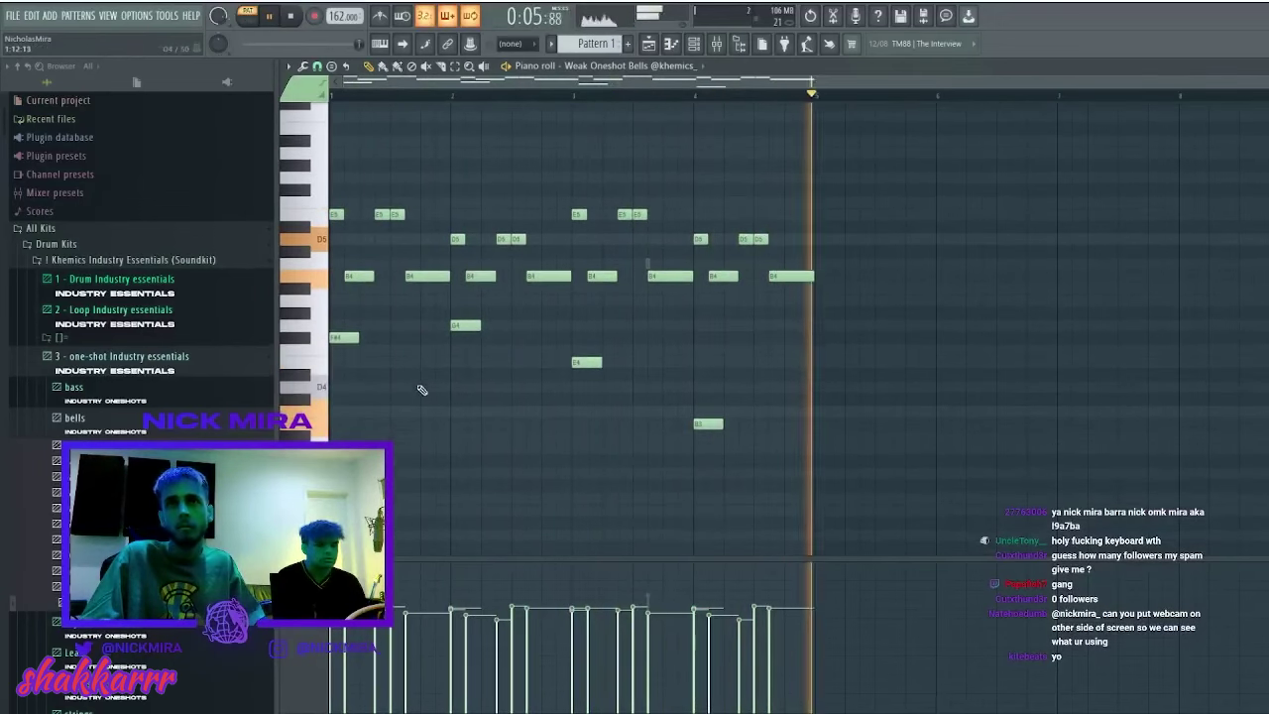
key("F7")
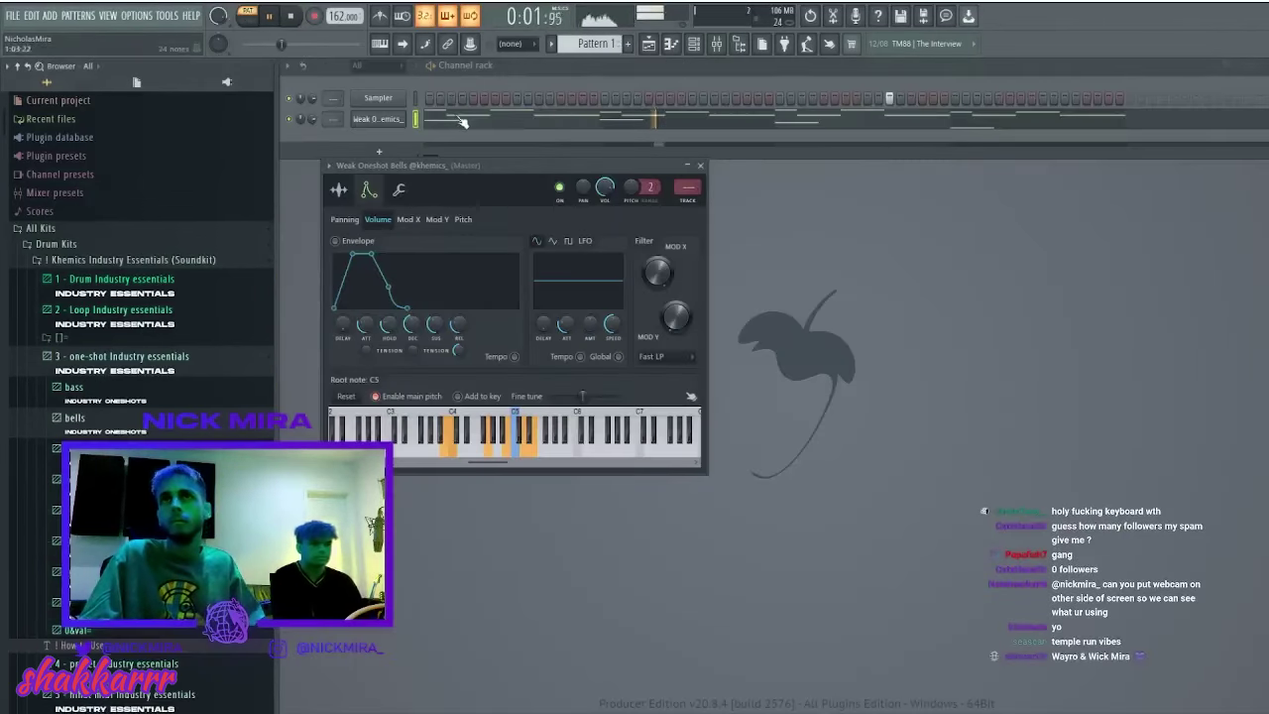
key("F7")
key("F7")
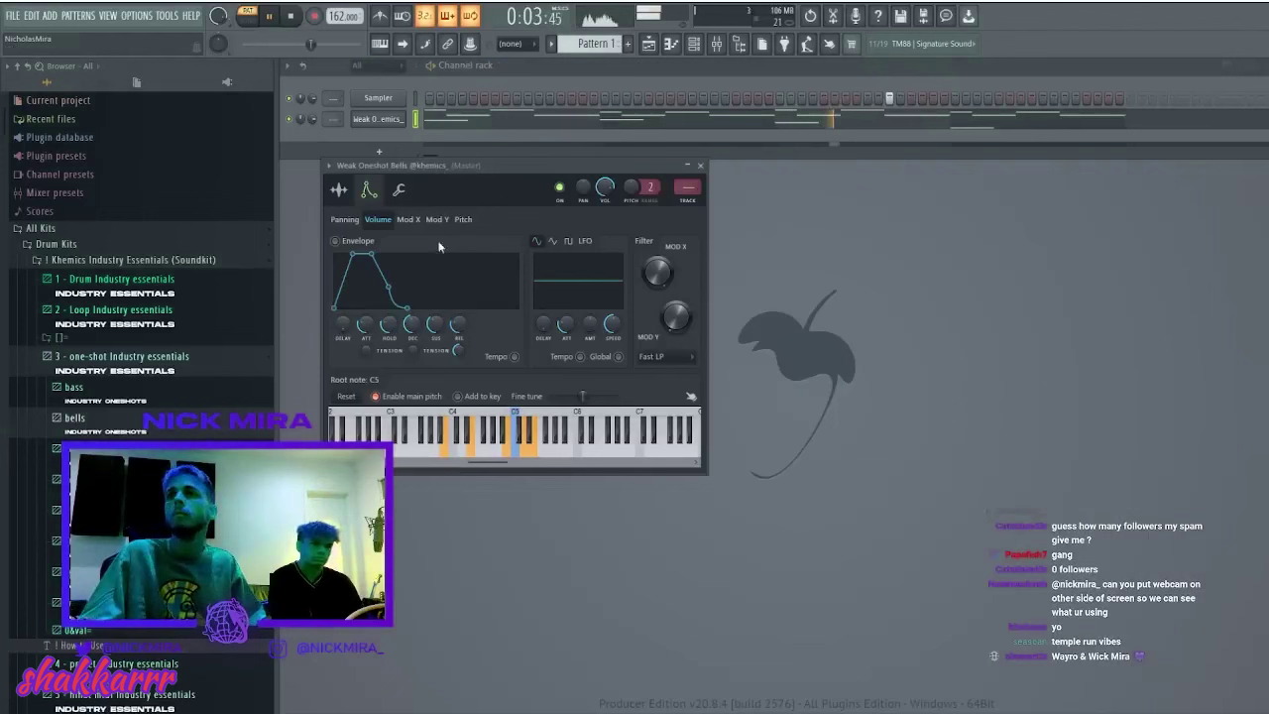
left_click(145, 412)
key("F7")
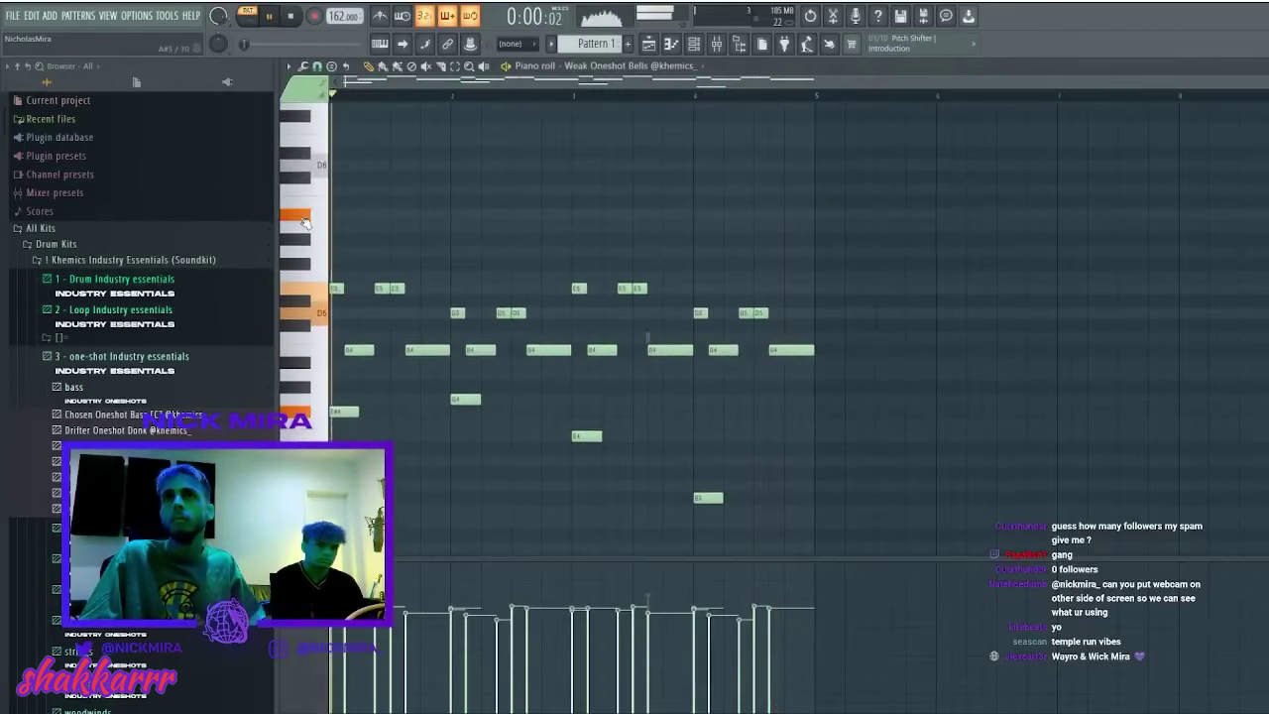
- Add high notes A5 and B5 one after the other above the melody at the start of bar 1
left_click(335, 227)
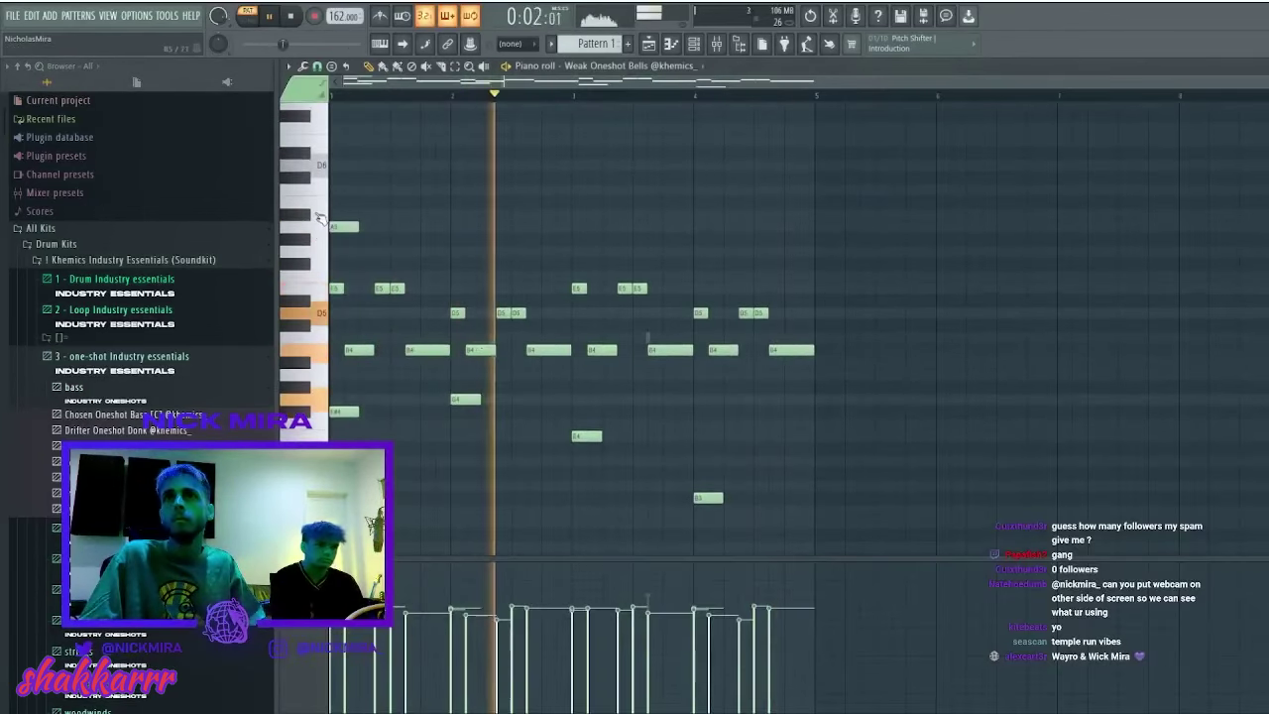
left_click(392, 203)
key("space")
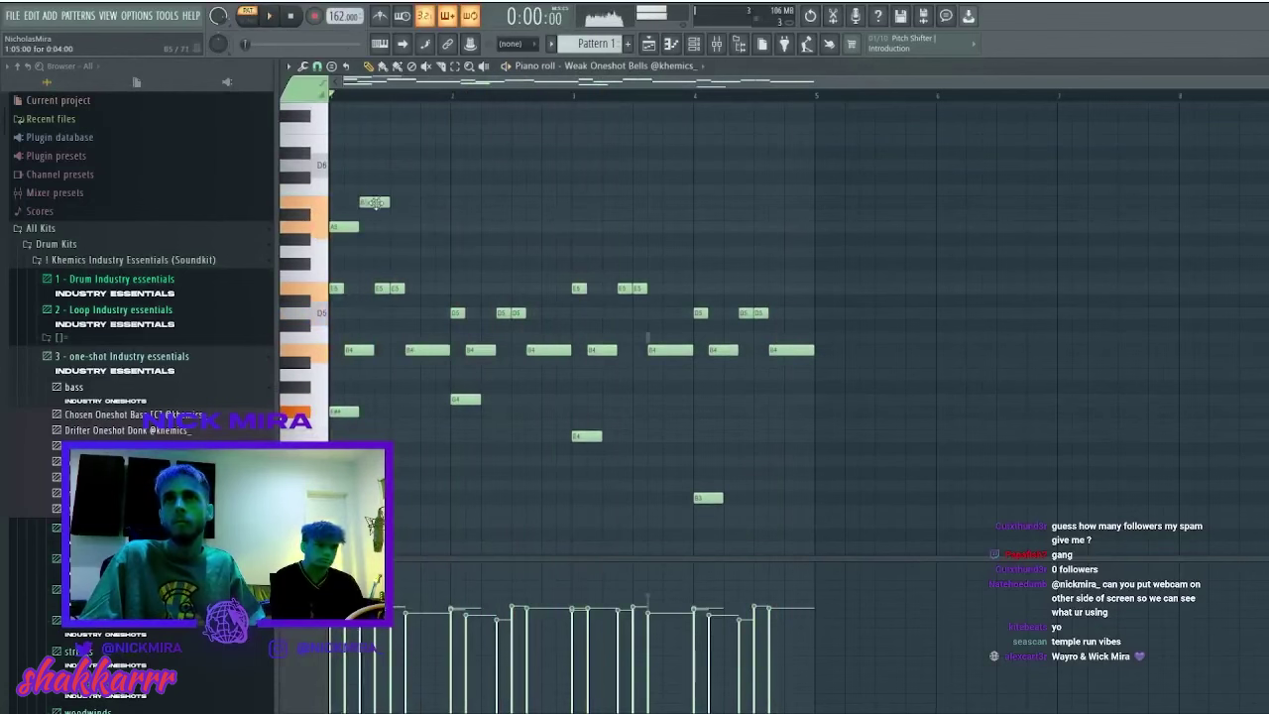
- Add a high B5 at the start of bar 3, followed by F#6 and G6
scroll(414, 208, "up", 2)
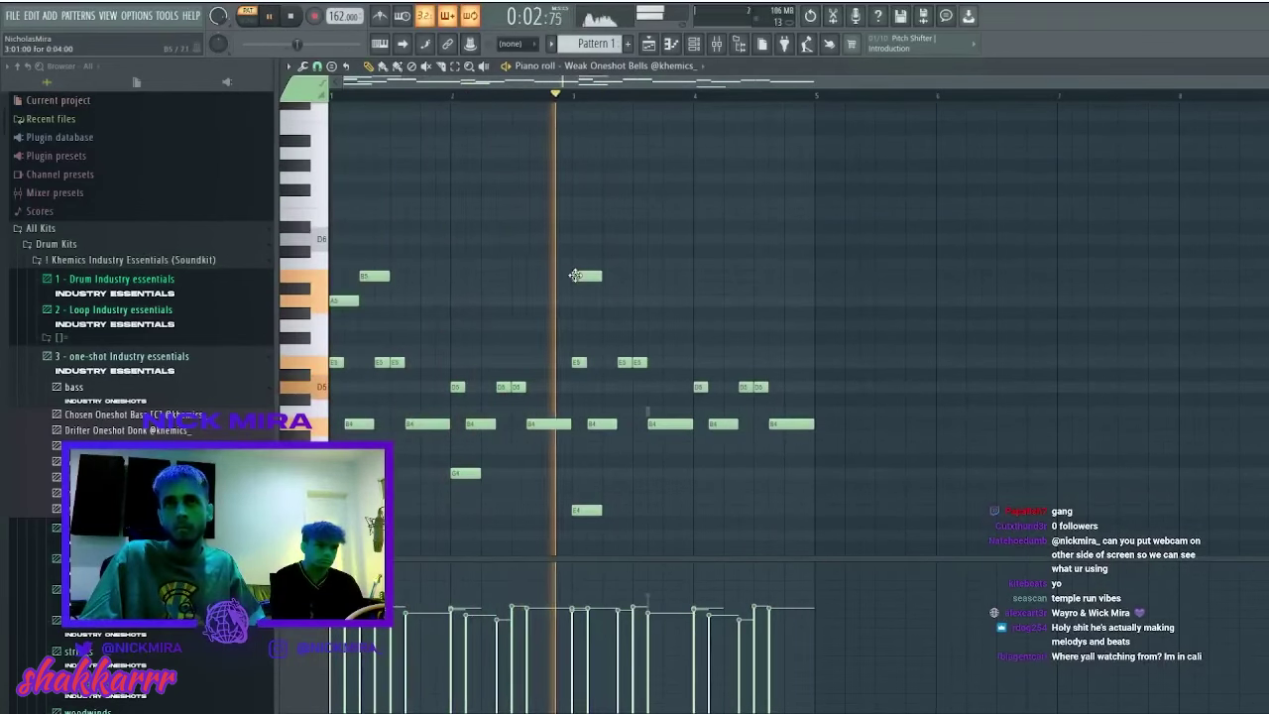
left_click(581, 275)
key("space")
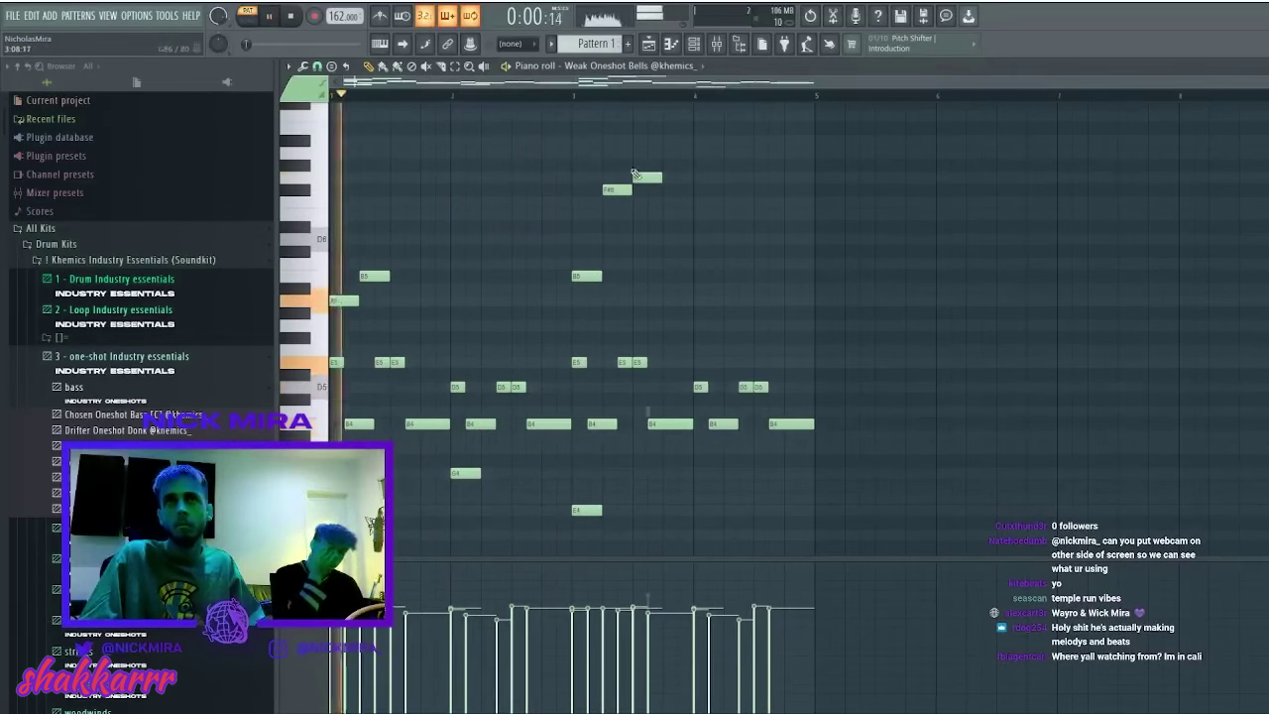
- Continue the high run in bar 3 with E6, F#6, G6 and F#6, and shorten its overlapping notes
left_click_drag(650, 178, 617, 189)
key("ctrl+d")
key("space")
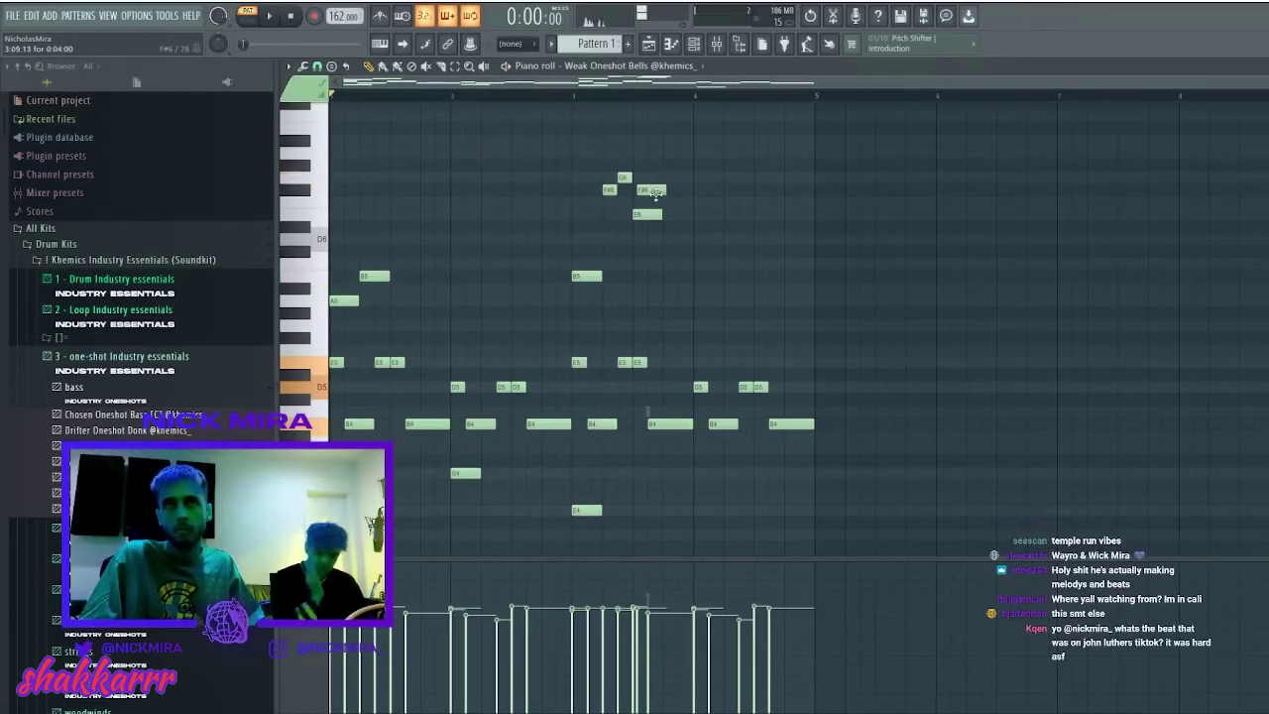
left_click(656, 179)
key("space")
- Select the last four notes of the bar 3 run and transpose them down to G5, A#5, B5 and A#5
left_click_drag(700, 161, 663, 277)
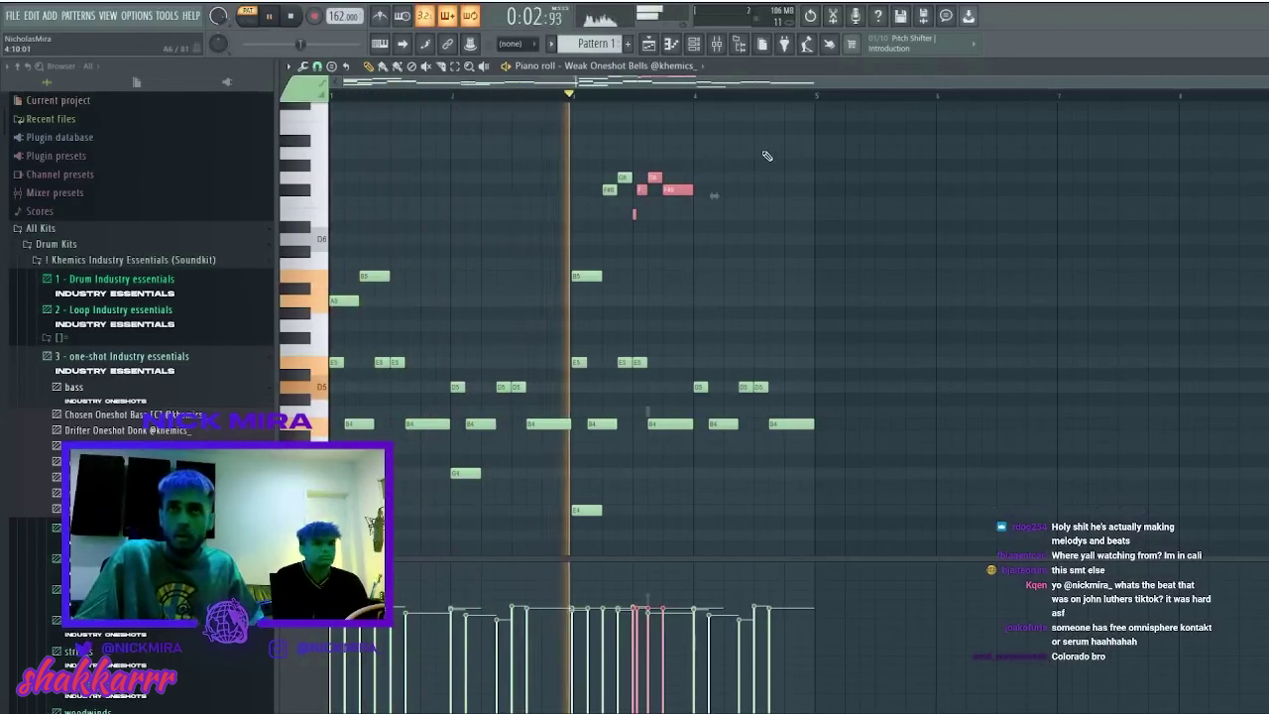
left_click_drag(681, 174, 649, 238)
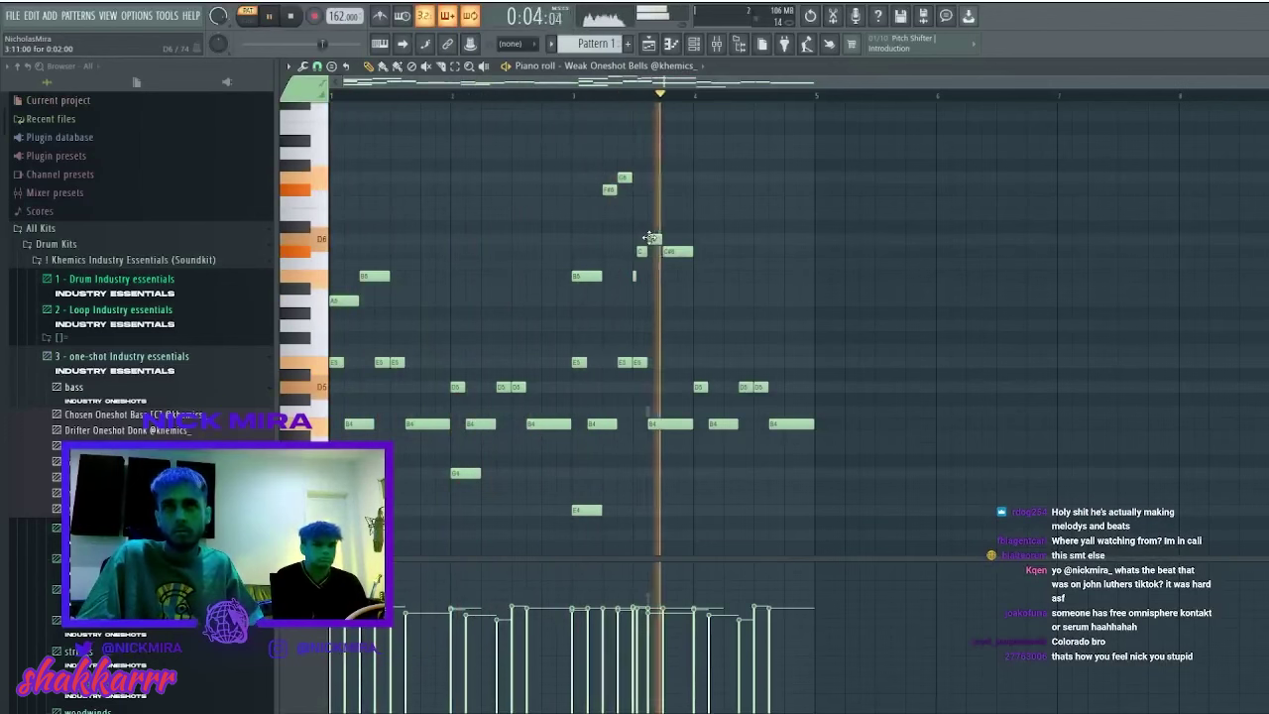
left_click_drag(696, 232, 666, 330)
key("shift+Down")
key("shift+Down")
key("shift+Down")
left_click(799, 297, "ctrl")
key("shift+Down")
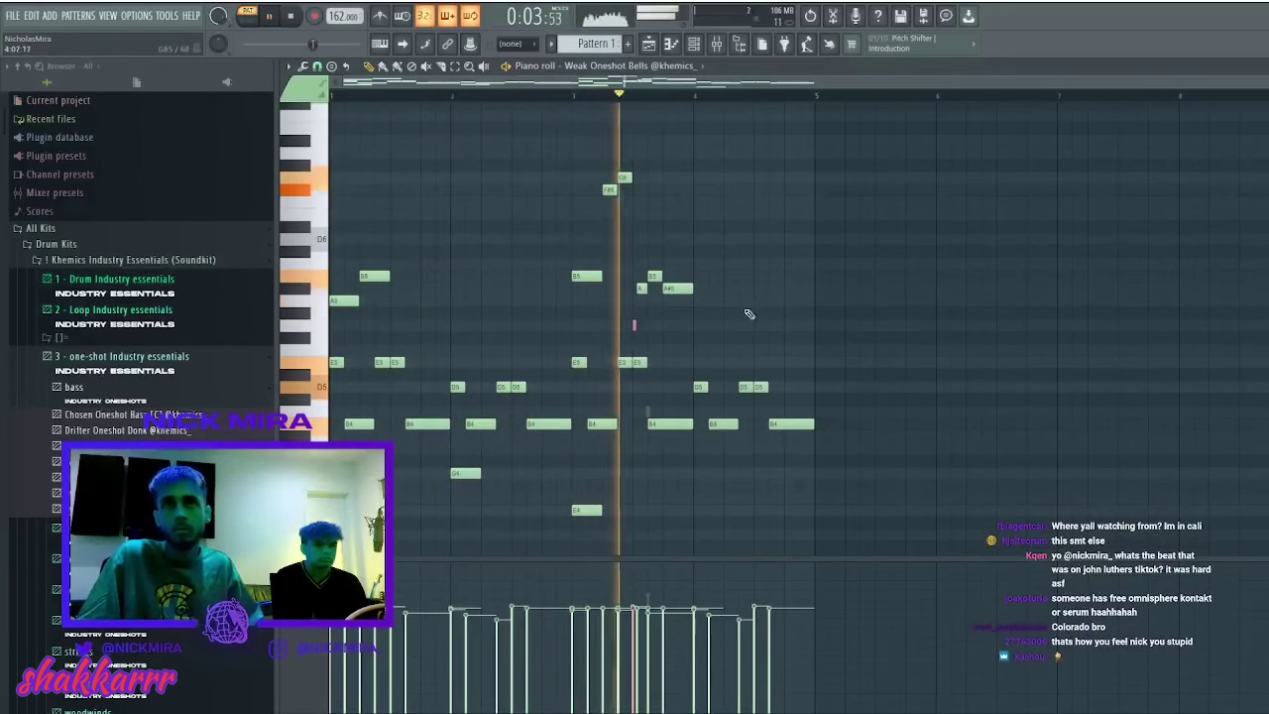
- Correct the two A#5 notes in the bar 3 run, lowering the first to A5 and raising the last to B5
left_click(645, 289)
key("shift+Down")
left_click_drag(663, 283, 689, 316)
key("shift+Up")
left_click(694, 311, "ctrl")
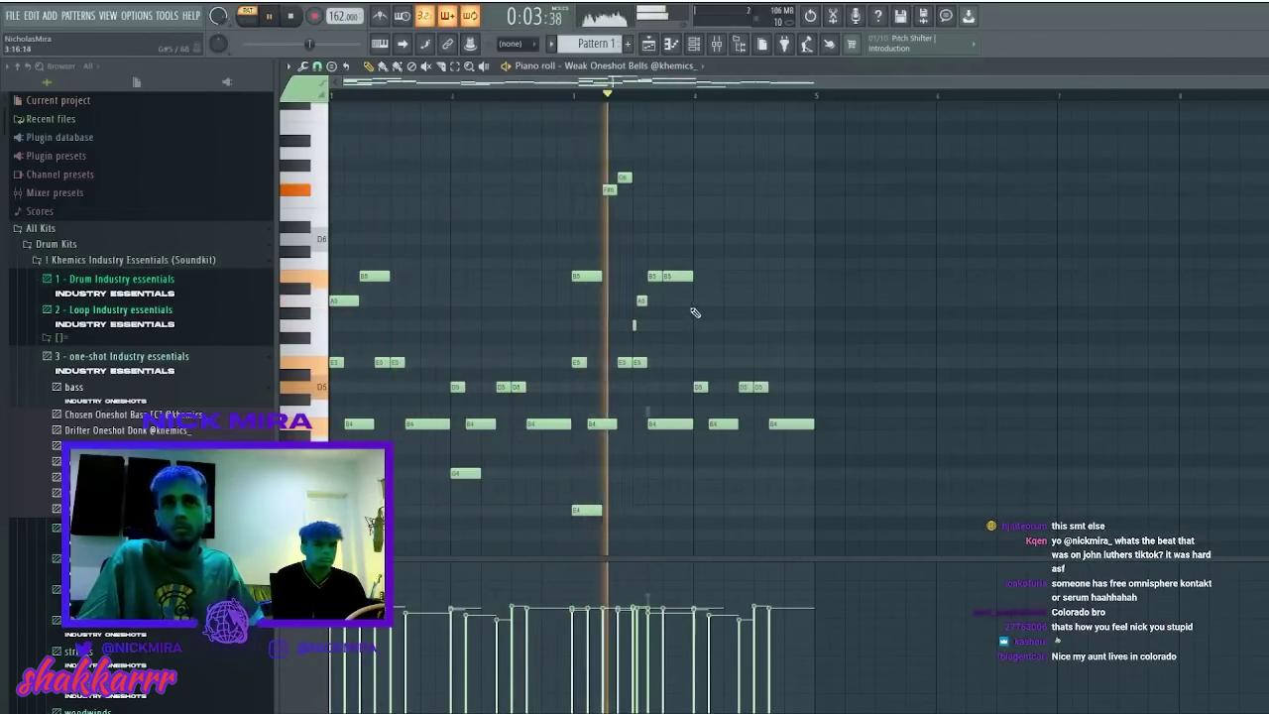
- Replace the first of the two adjacent B5 notes at the end of bar 3 with a G5
key("space")
right_click(654, 276)
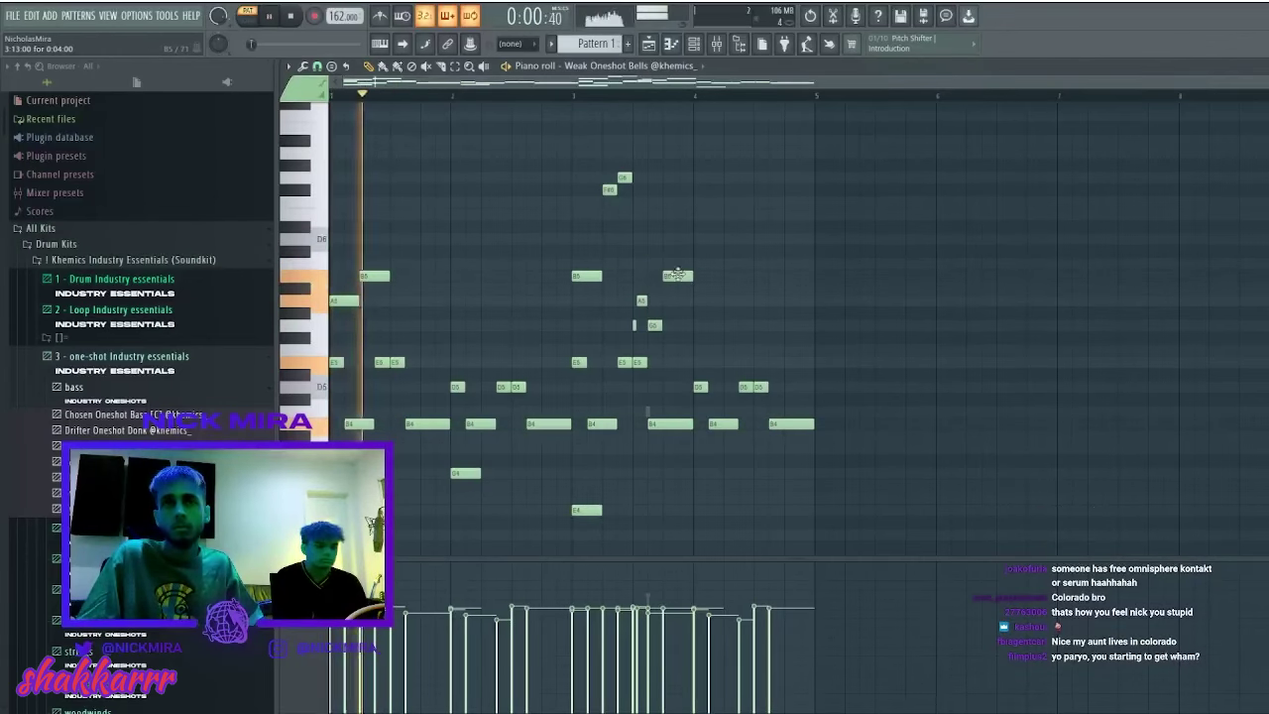
key("space")
- Duplicate the four-bar bell melody so that it fills eight bars, and return to its piano roll
scroll(575, 297, "down", 1)
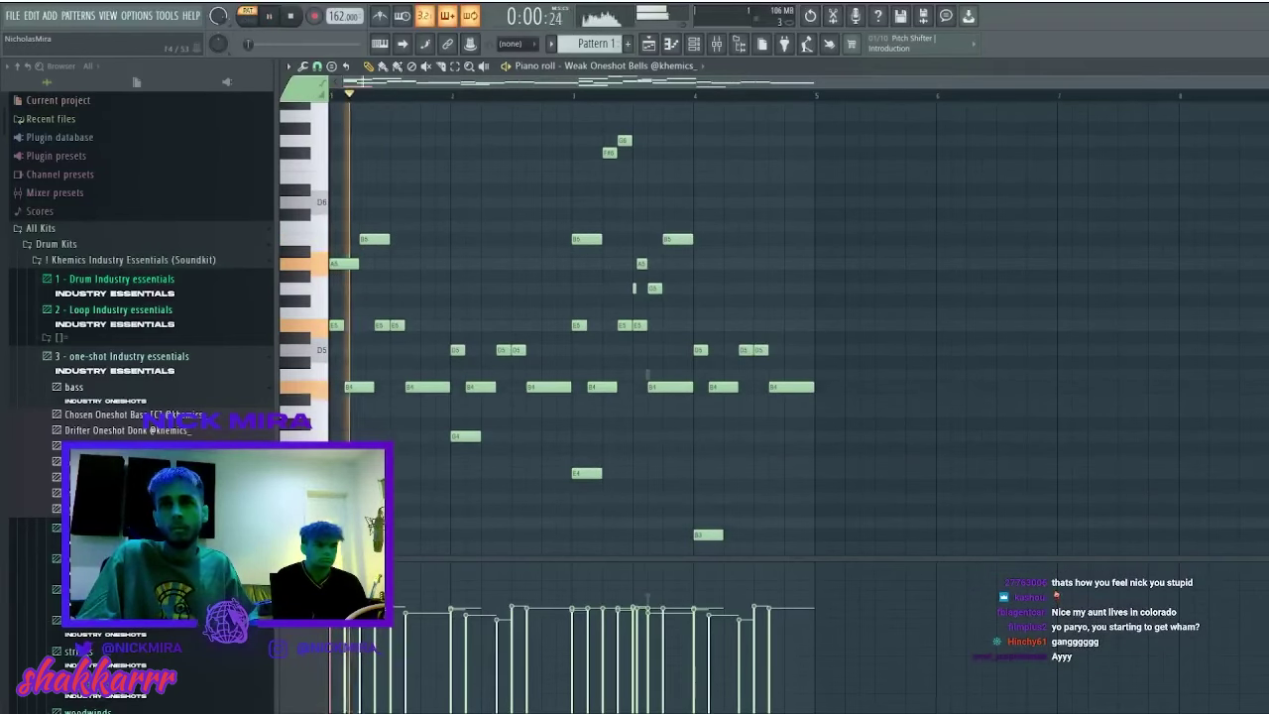
scroll(580, 375, "down", 2)
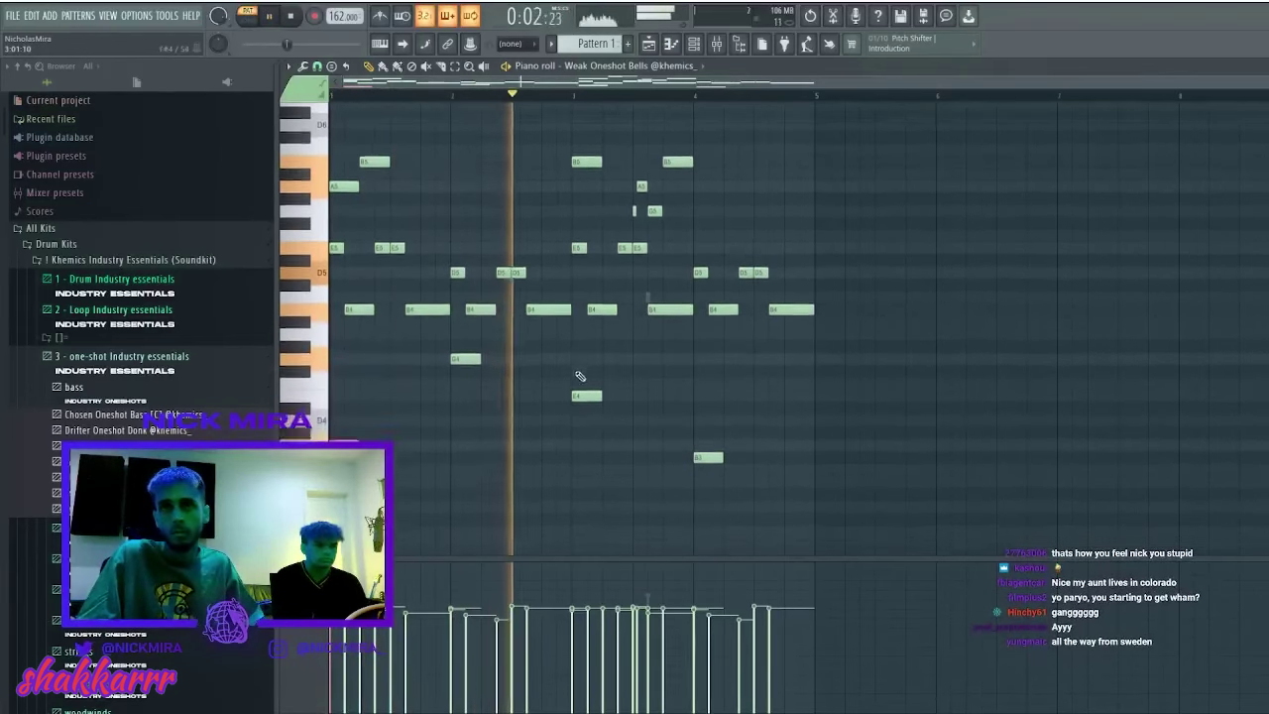
scroll(581, 376, "down", 1)
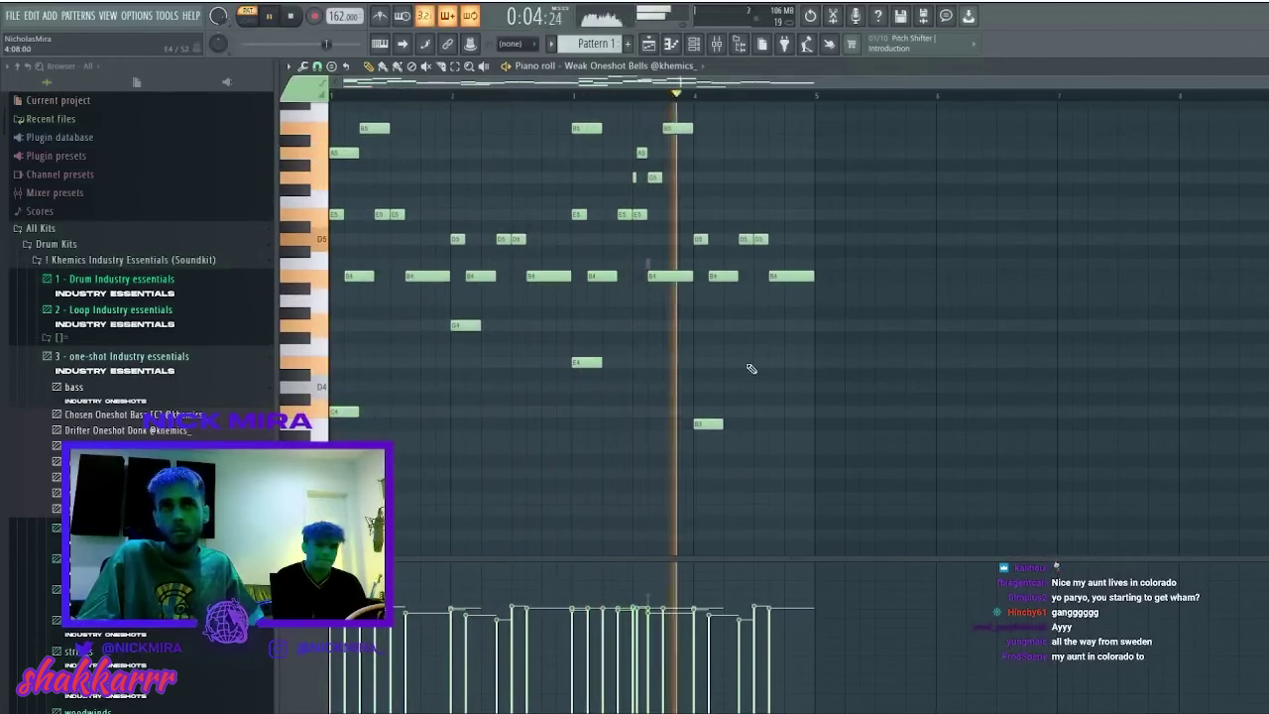
key("ctrl+b")
key("Escape")
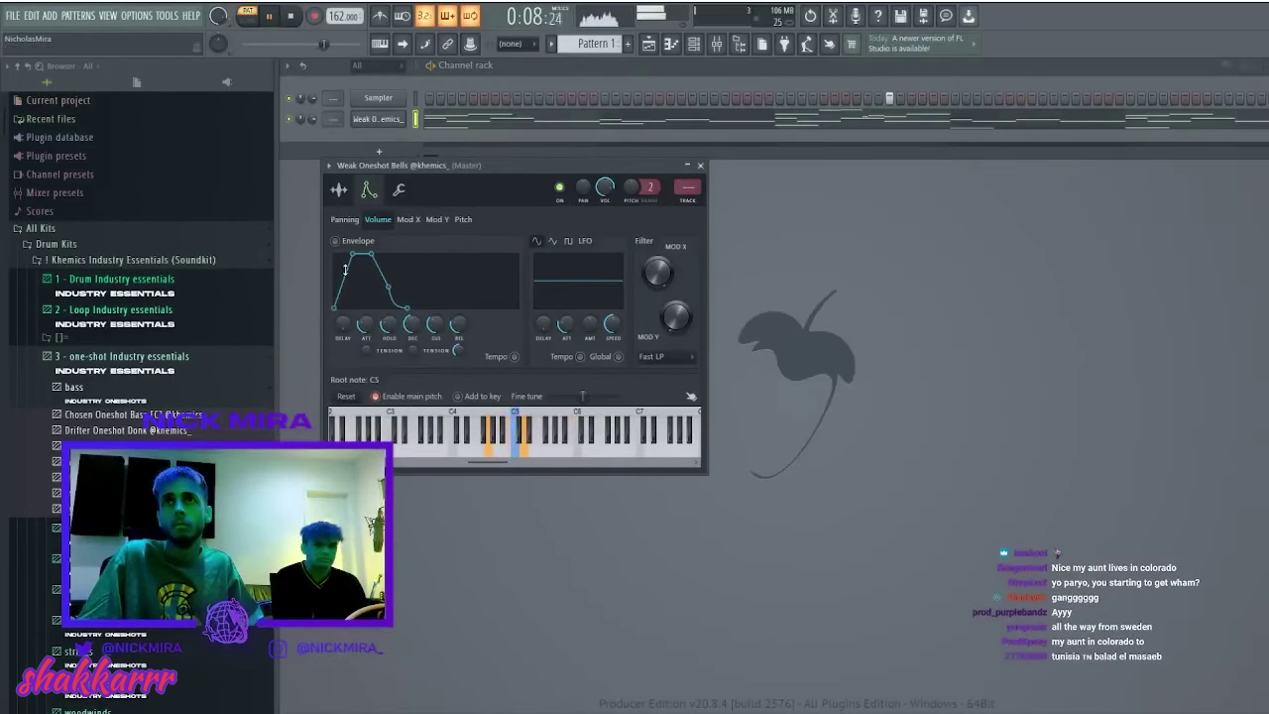
left_click(452, 121)
scroll(575, 317, "down", 2)
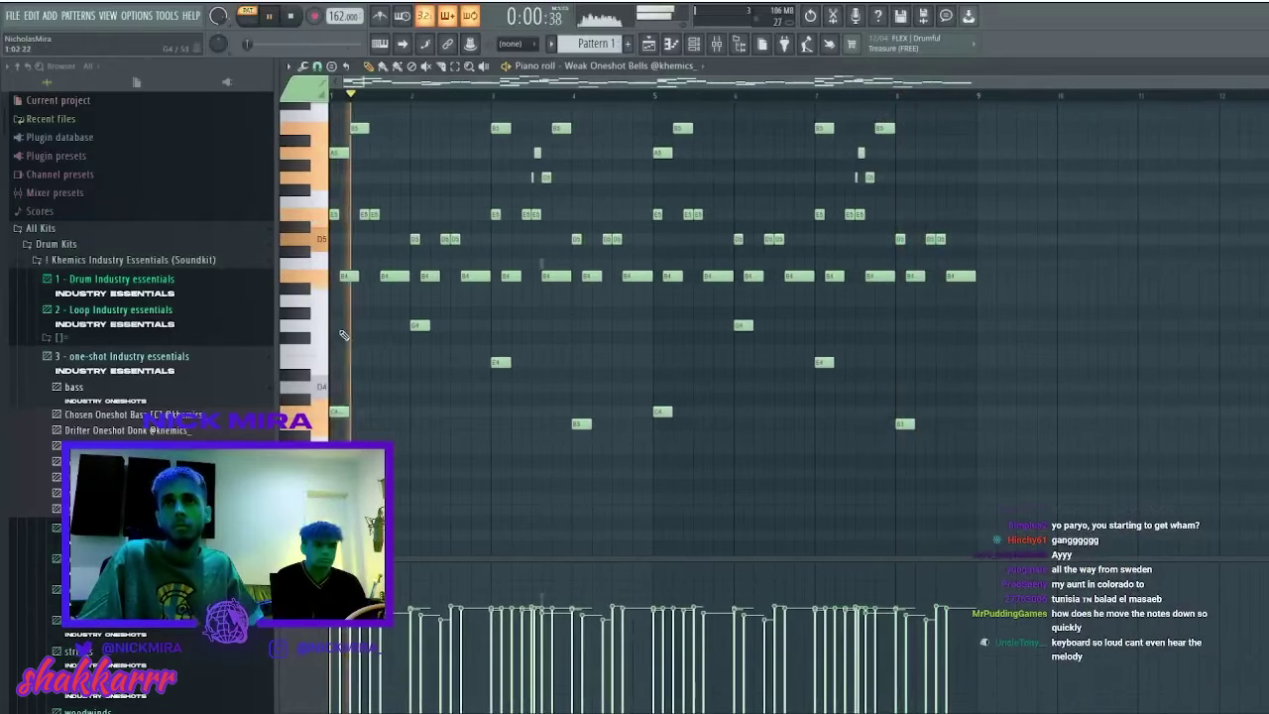
- Select all the low bass notes across the eight bars and lengthen them to 14 steps each
left_click_drag(342, 309, 937, 439)
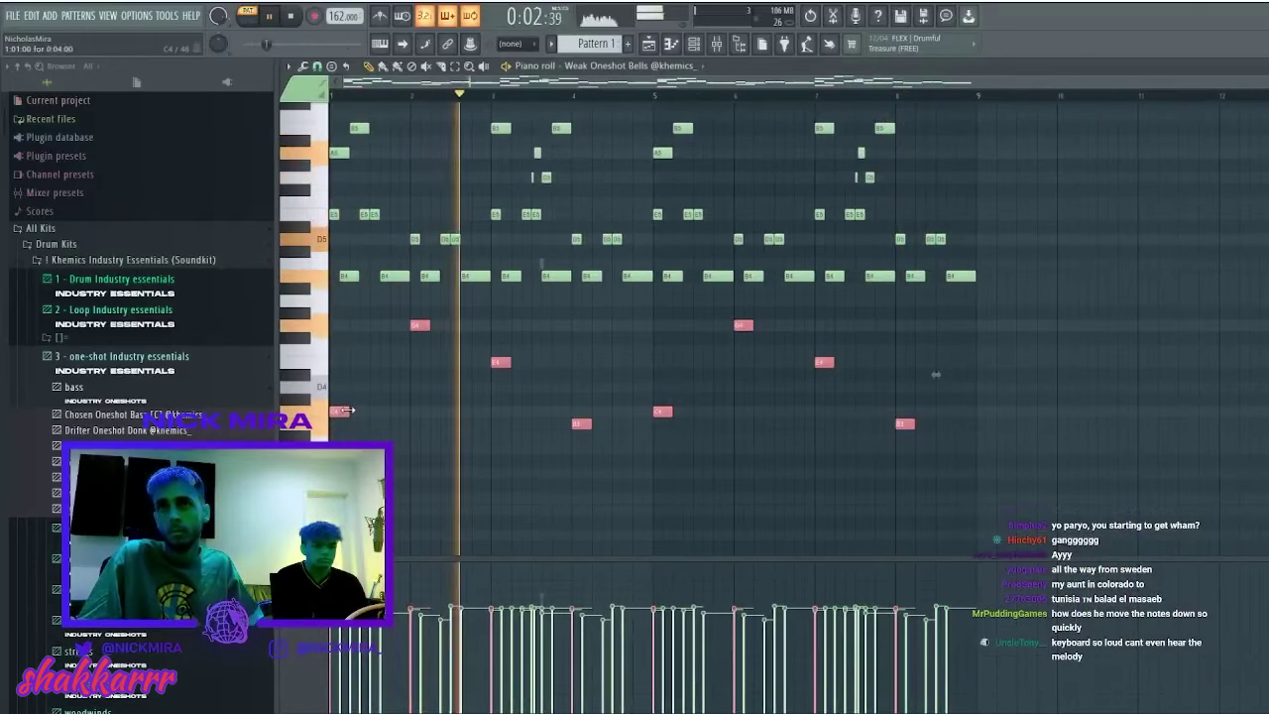
left_click_drag(349, 412, 411, 411)
- Enable the volume envelope of the bells channel and remove its attack
key("Escape")
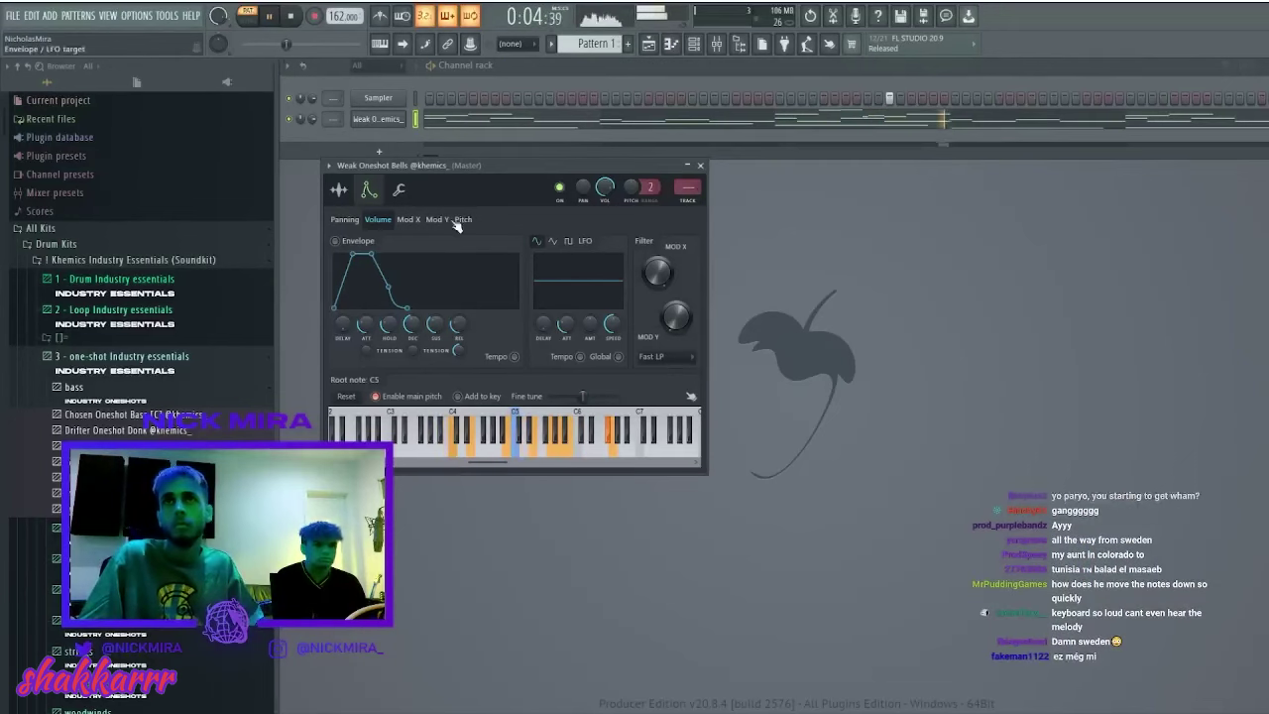
left_click(400, 190)
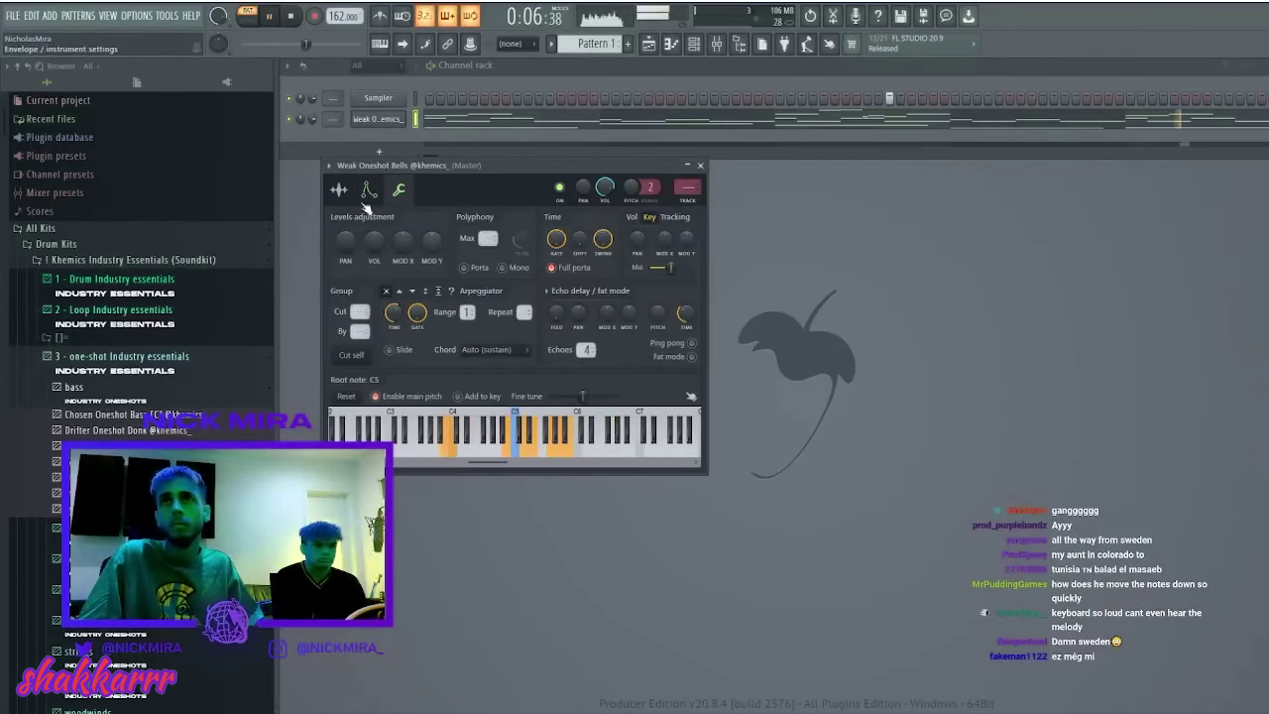
left_click(367, 190)
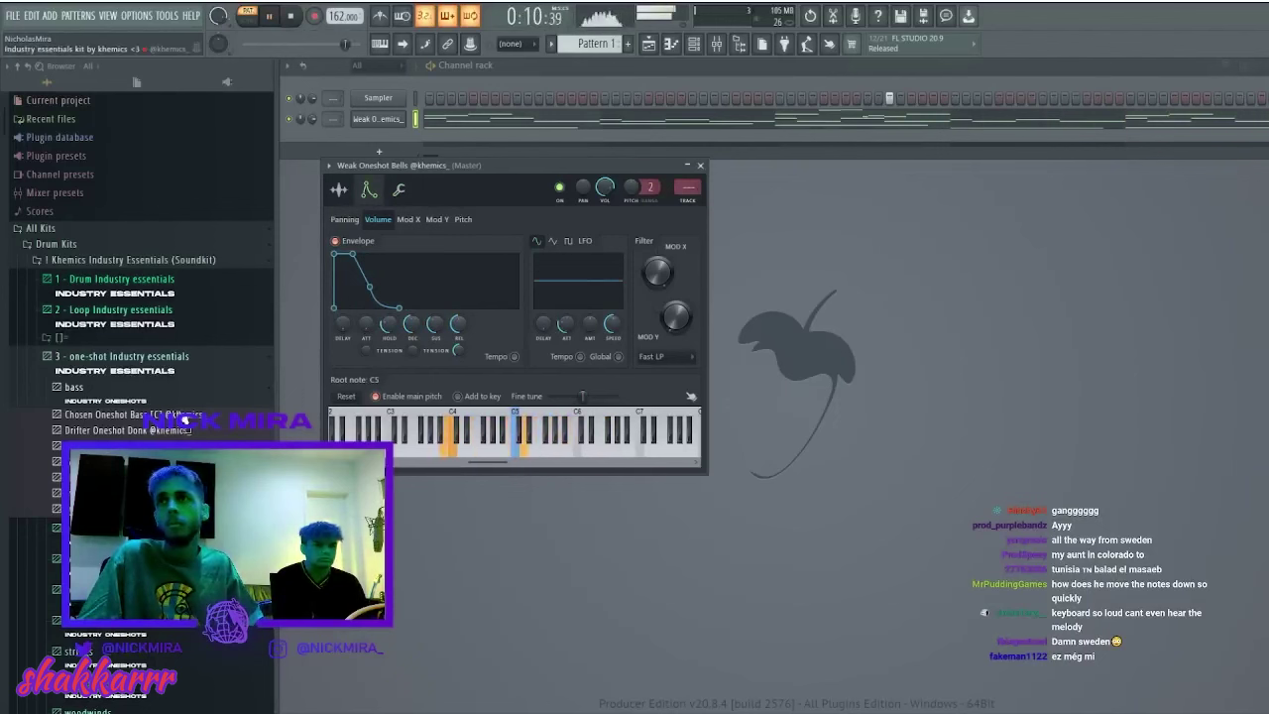
- Add Rhodes Oneshot Keys from the one-shot kit as a new channel, and paste the bell notes into it
left_click(122, 404)
left_click(123, 454)
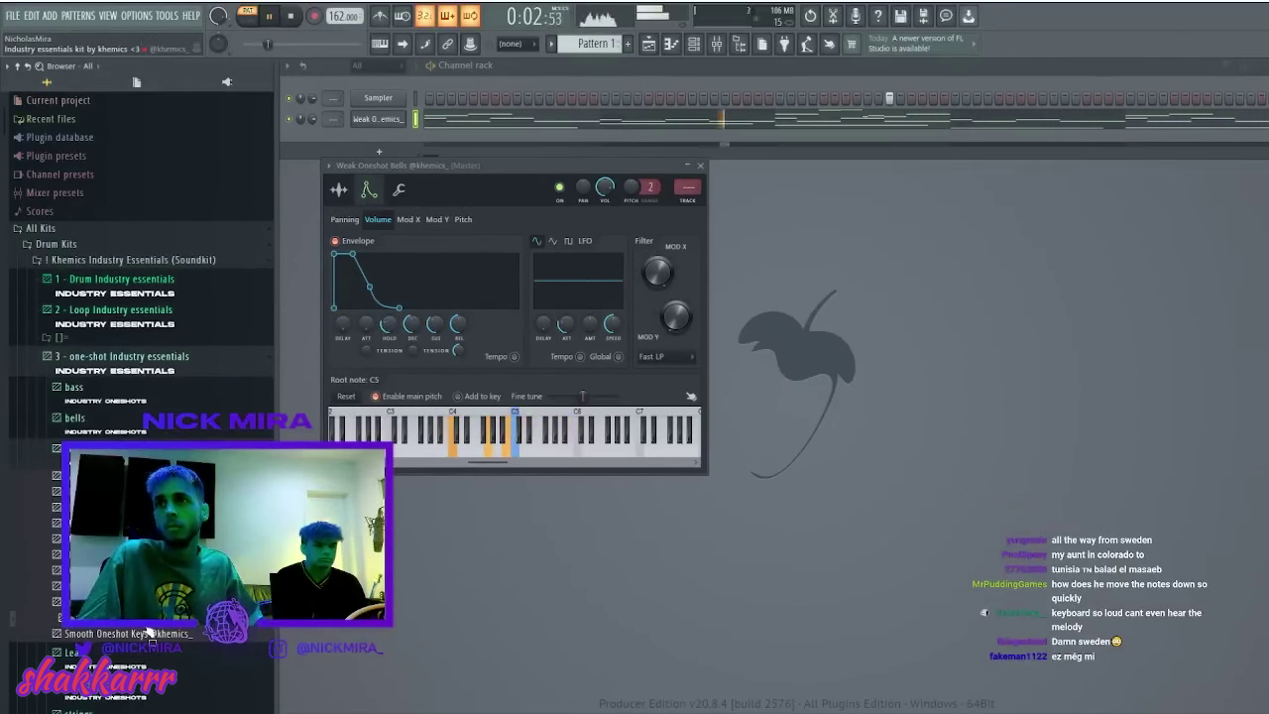
left_click_drag(380, 149, 379, 151)
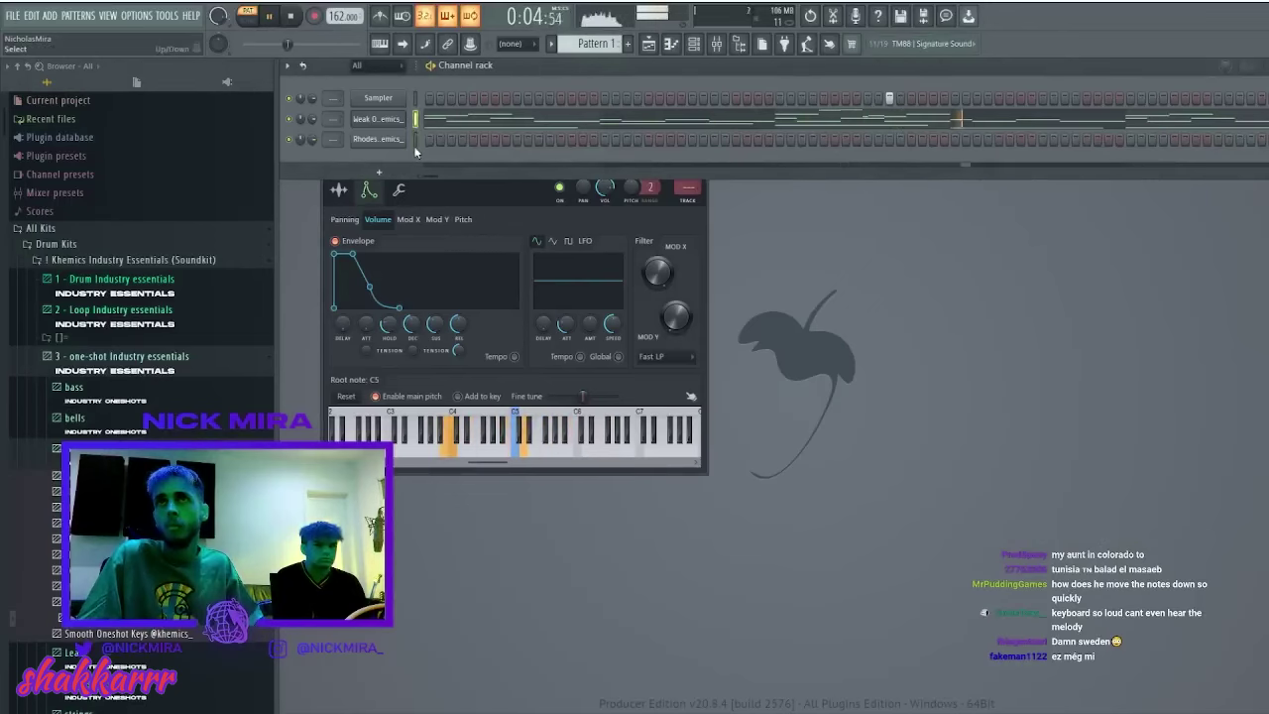
left_click(415, 142)
key("ctrl+v")
- Open the piano roll of the Rhodes Oneshot Keys channel and delete all of its notes
left_click(434, 144)
key("space")
key("space")
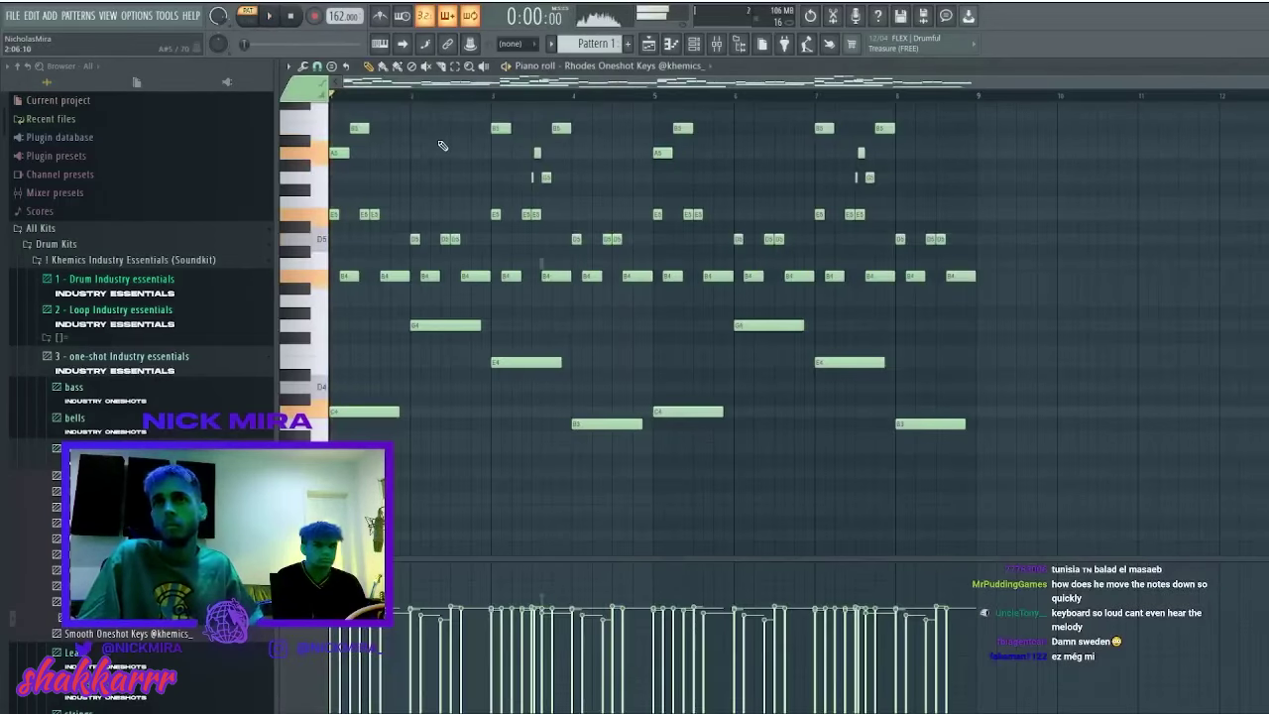
key("ctrl+a")
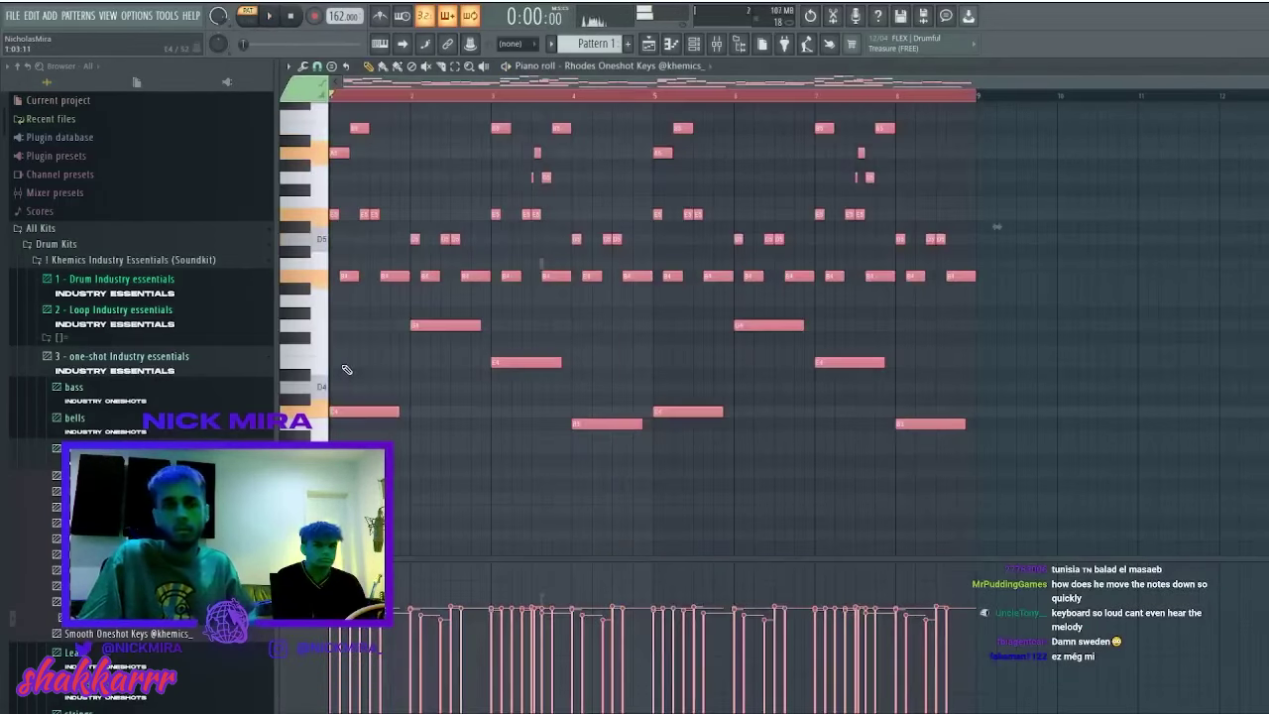
key("Delete")
- Start a Rhodes melody in bar 1 with E5, two F#5 notes and a G5
scroll(410, 210, "up", 3)
left_click_drag(342, 276, 291, 286)
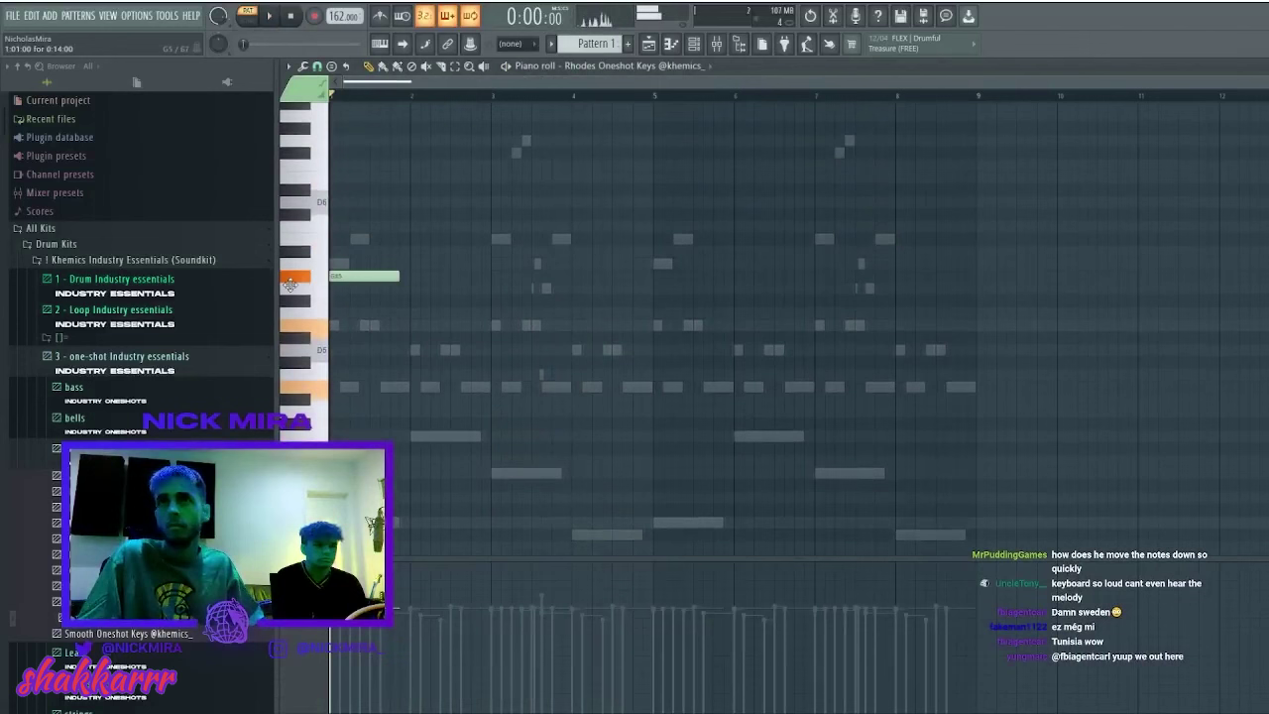
left_click(343, 301)
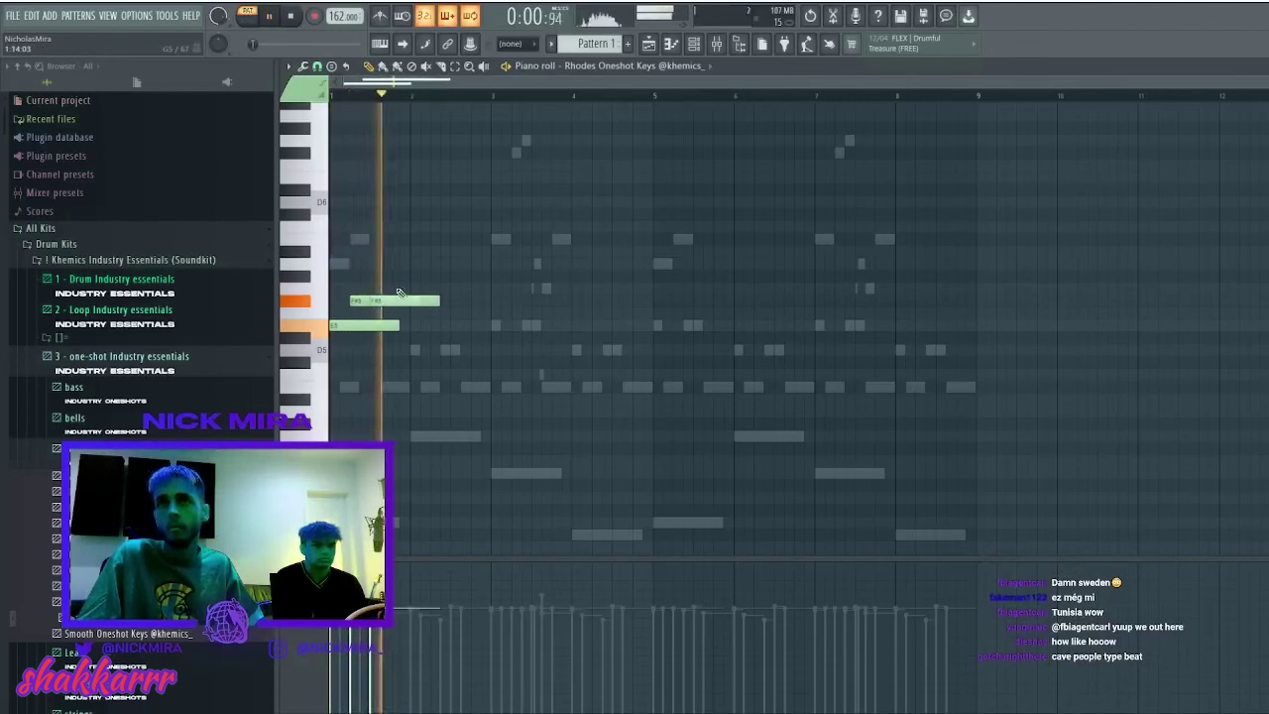
left_click(400, 289)
key("space")
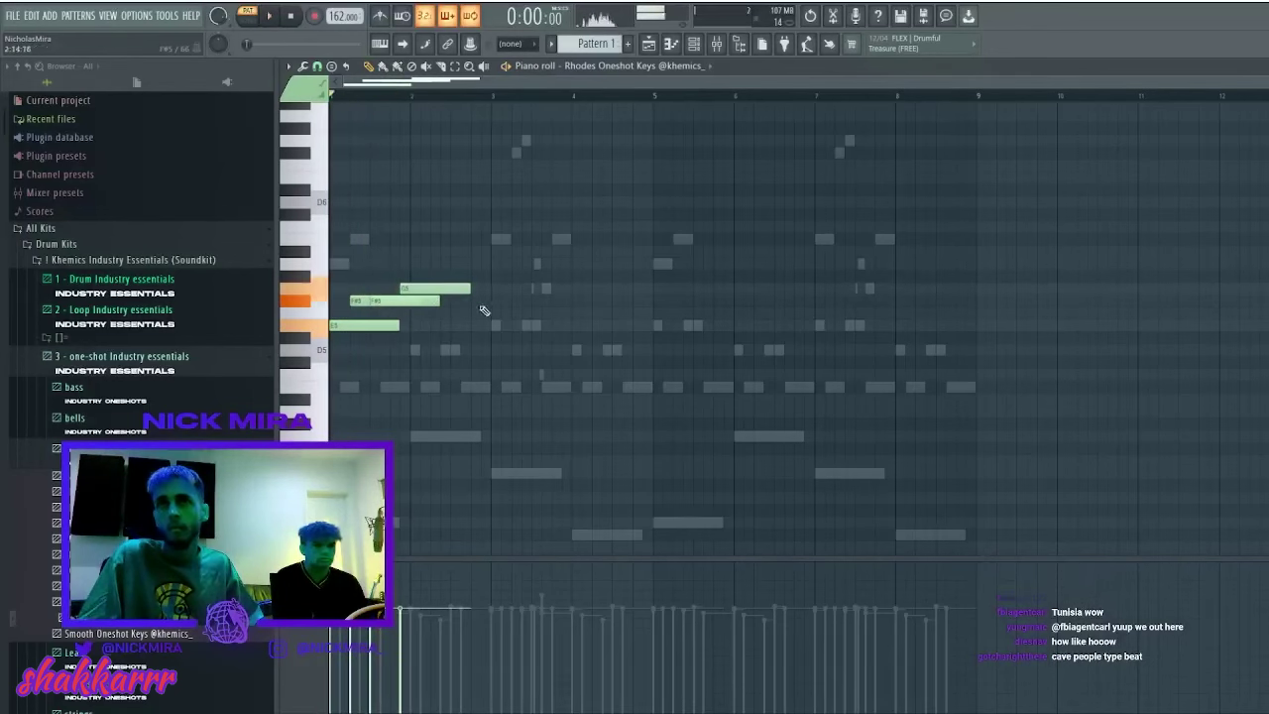
- Extend the Rhodes melody at the start of bar 2 with a B5 followed by an F#5
key("space")
left_click_drag(439, 300, 405, 230)
key("space")
key("space")
key("space")
key("space")
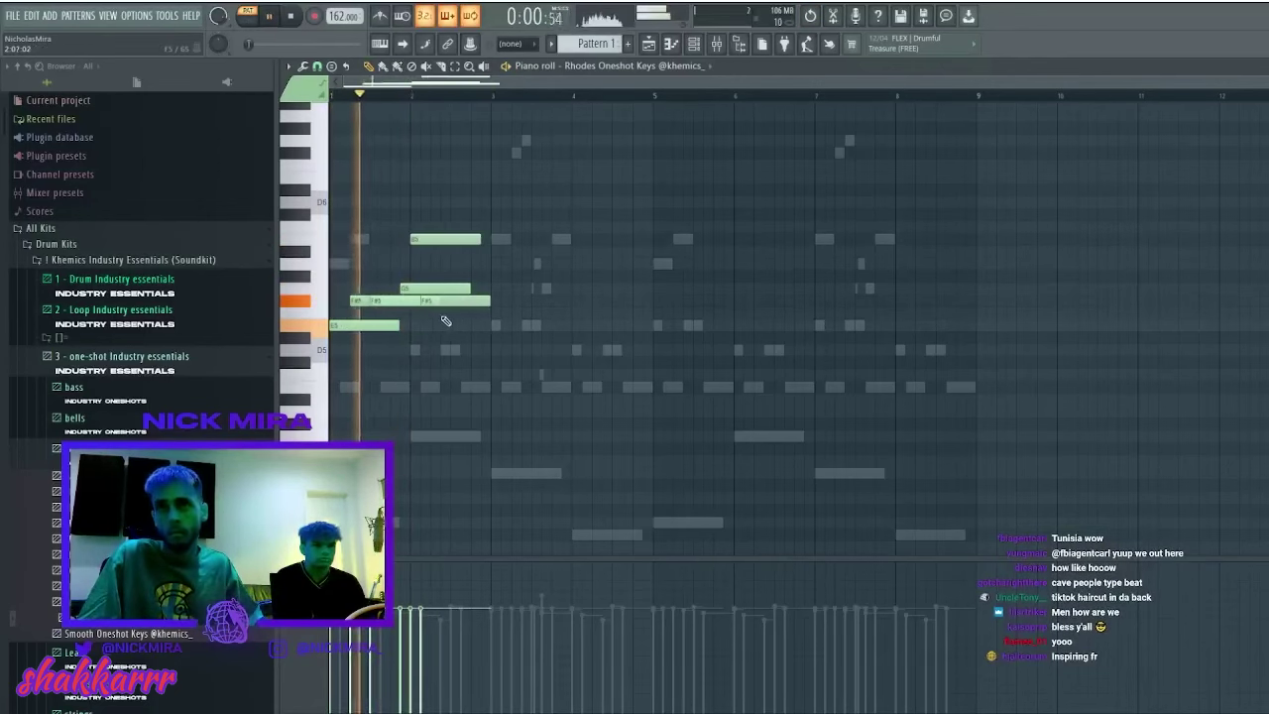
- Repeat the G5, B5, F#5 figure in the second half of bar 2
mouse_move(472, 306)
left_mouse_down()
mouse_move(448, 238)
mouse_move(510, 241)
left_mouse_up()
key("space")
key("space")
left_click(478, 266, "ctrl")
- Slice the F#5 note near the start of bar 2 into a short note and a longer one
key("c")
key("space")
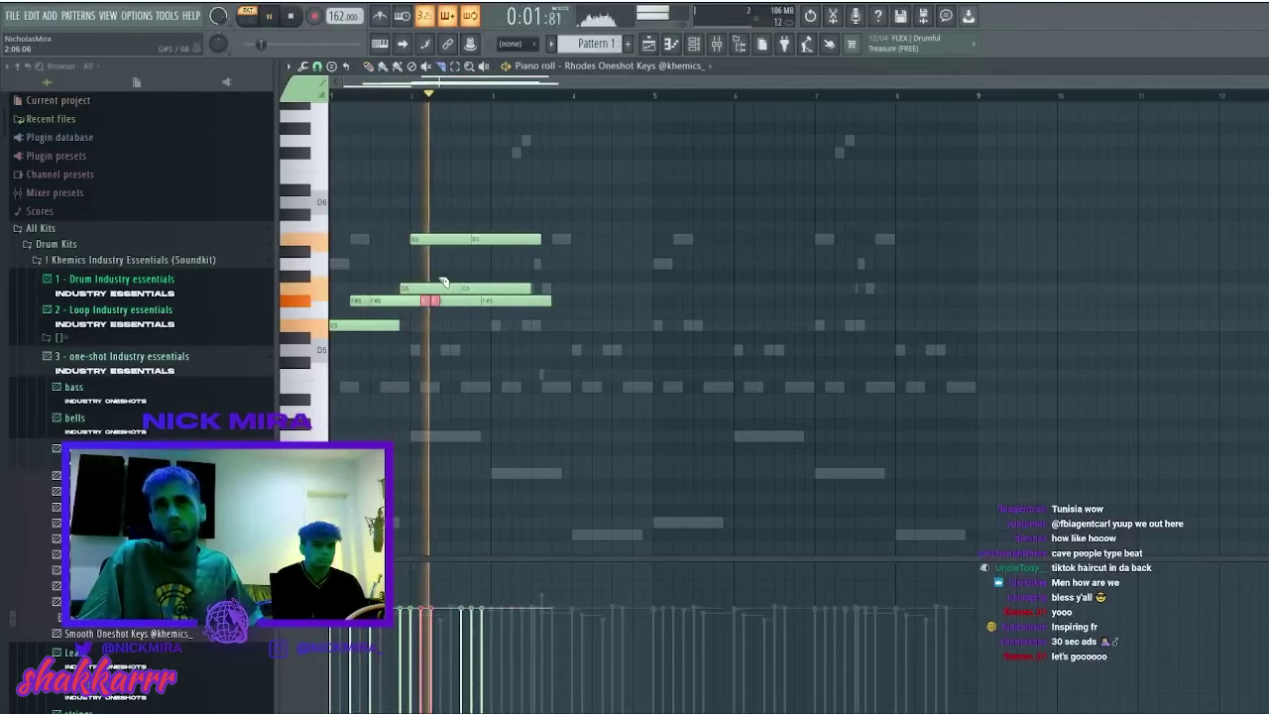
key("p")
key("space")
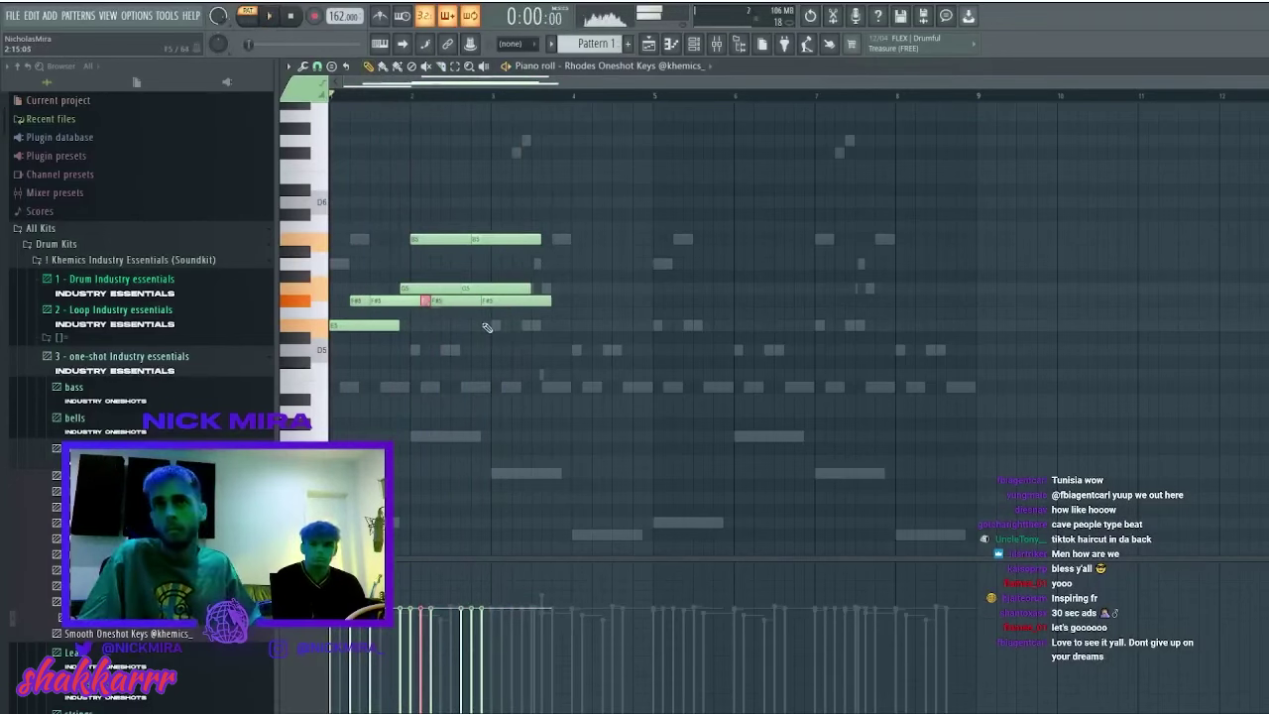
- Trim the overlapping Rhodes notes with legato, remove the extra E5 in bar 3, and duplicate the two-bar phrase into bars 3 and 4
left_click(498, 325)
key("ctrl+l")
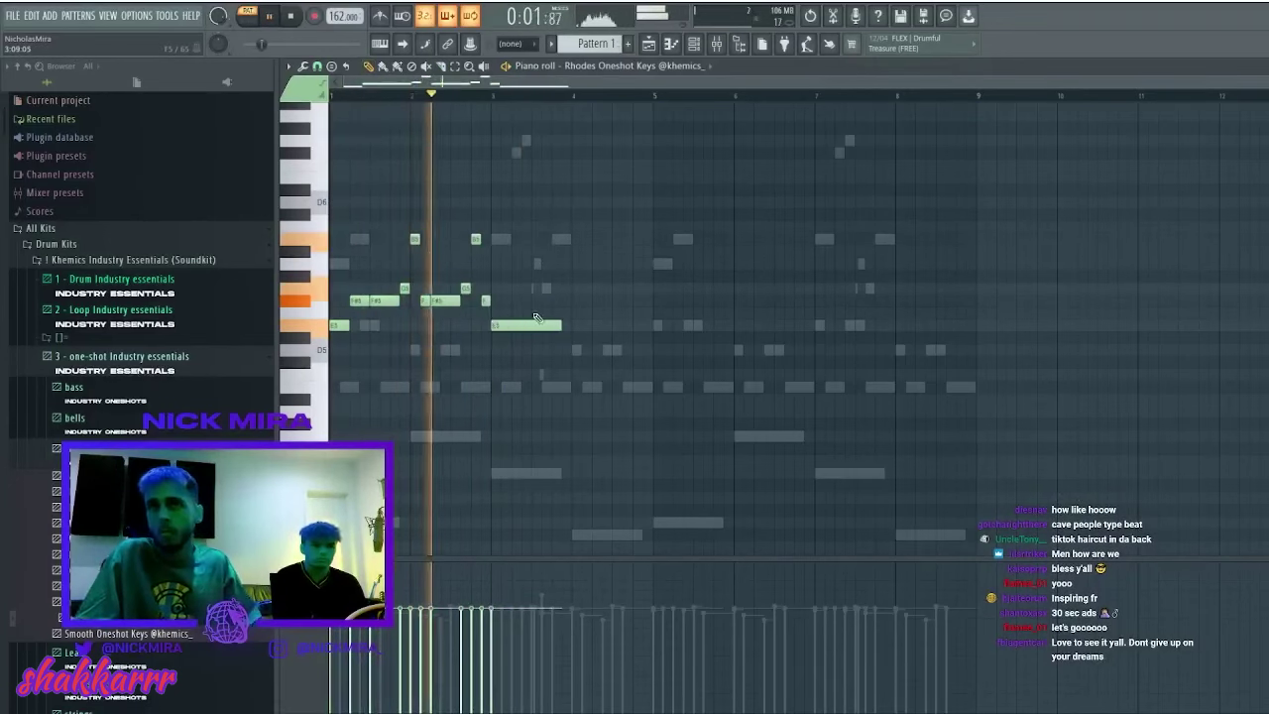
right_click(502, 326)
key("ctrl+b")
key("ctrl+d")
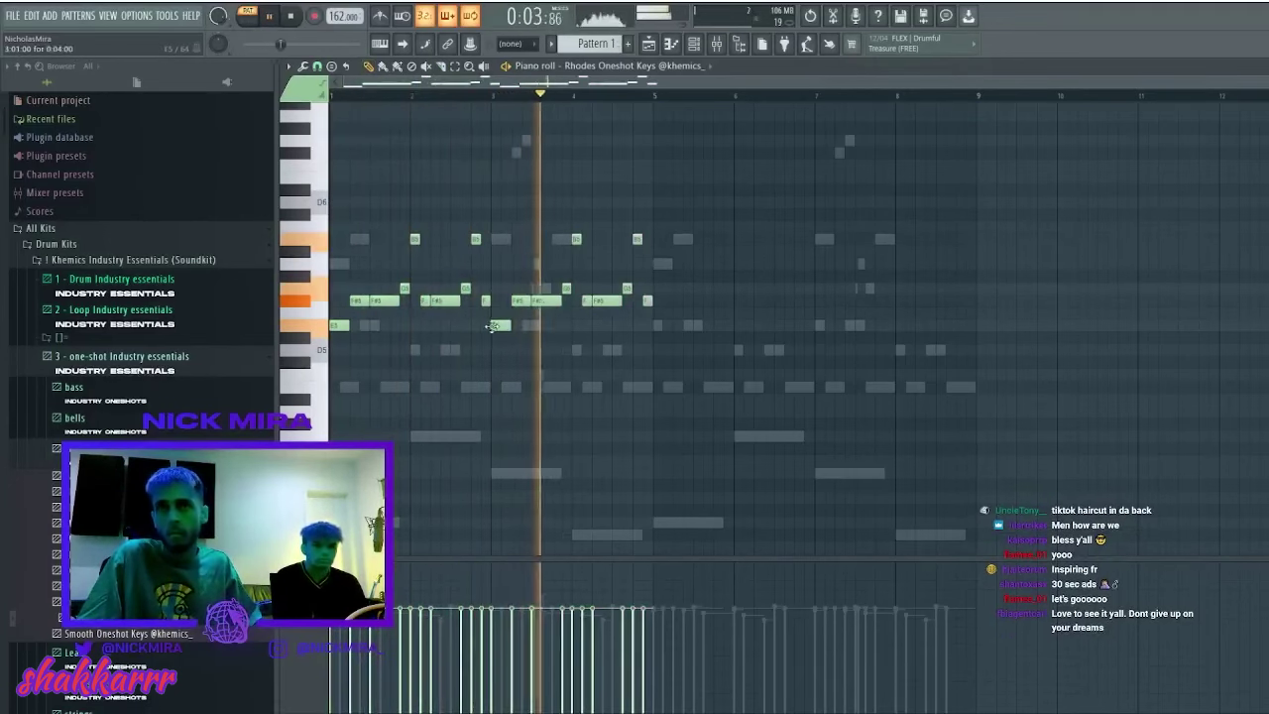
- Transpose the whole Rhodes melody up one octave
left_click(303, 326, "ctrl")
key("ctrl+a")
key("ctrl+Up")
key("space")
key("space")
key("ctrl+d")
- Add a lower counter-phrase of B5, C6, B5, G5 and A5, four steps each, from late bar 1 through bar 2
left_click_drag(315, 166, 319, 101)
key("space")
key("space")
key("ctrl+d")
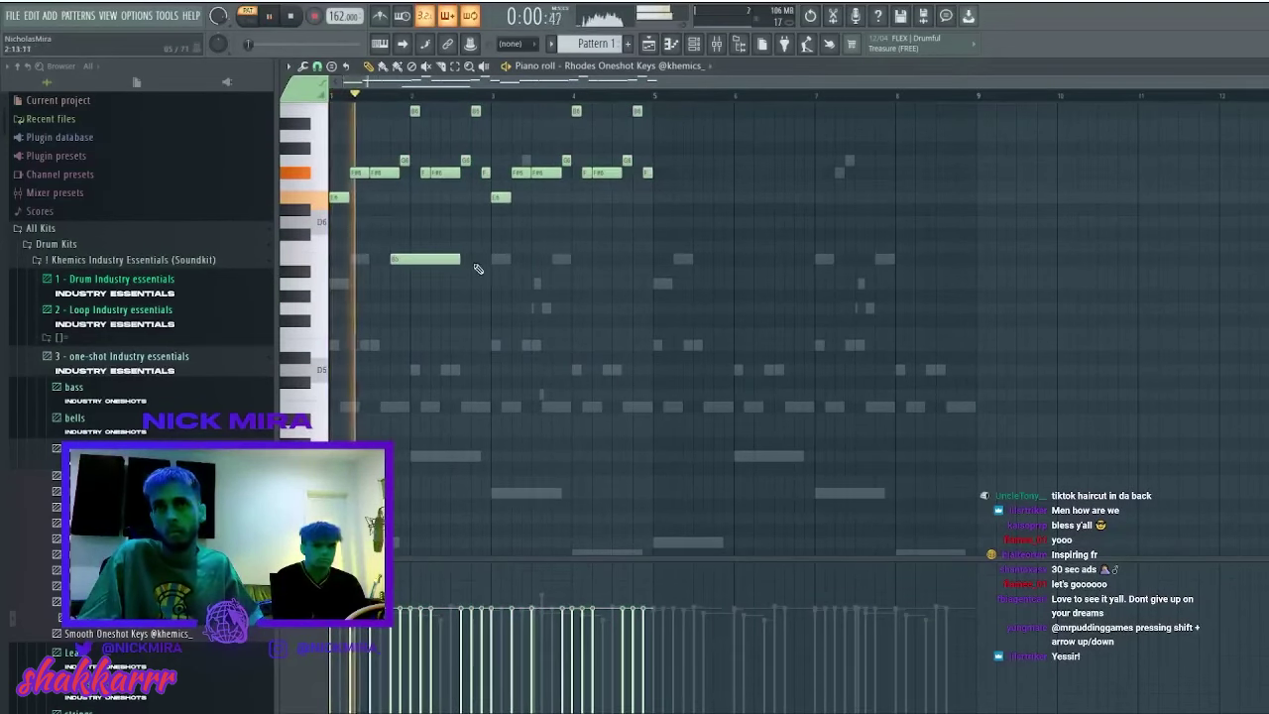
key("space")
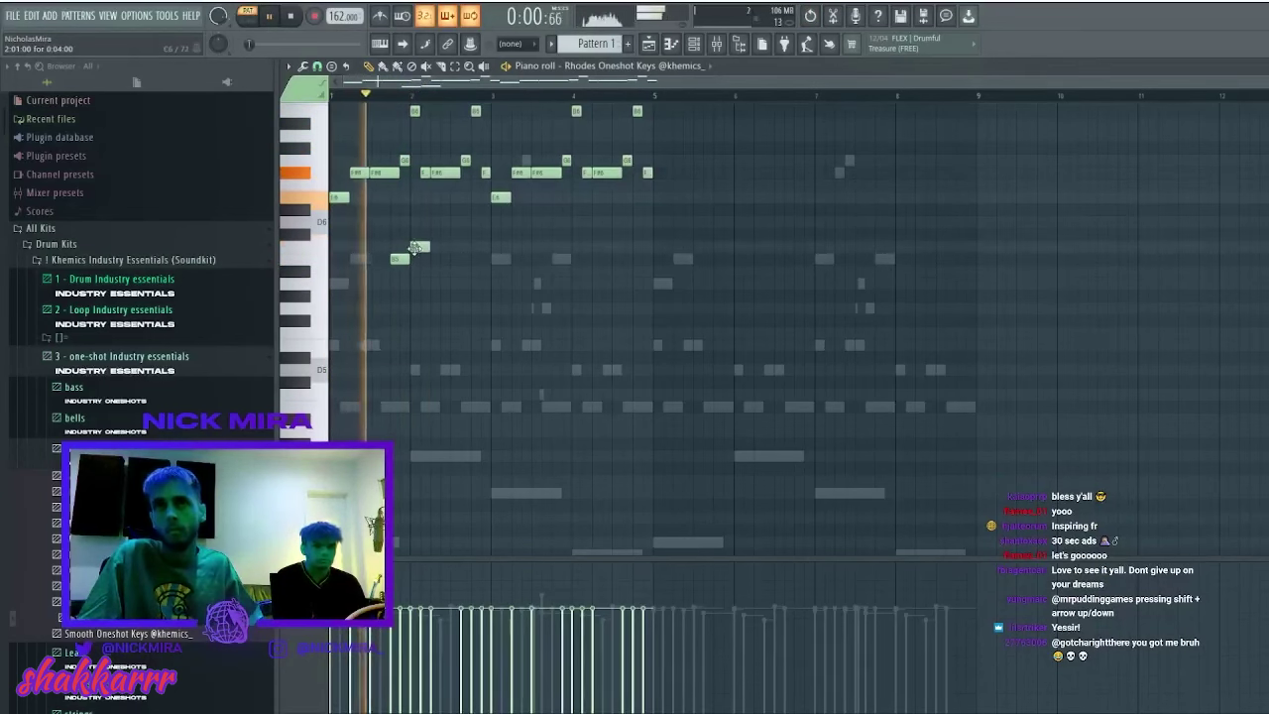
left_click(440, 259)
key("space")
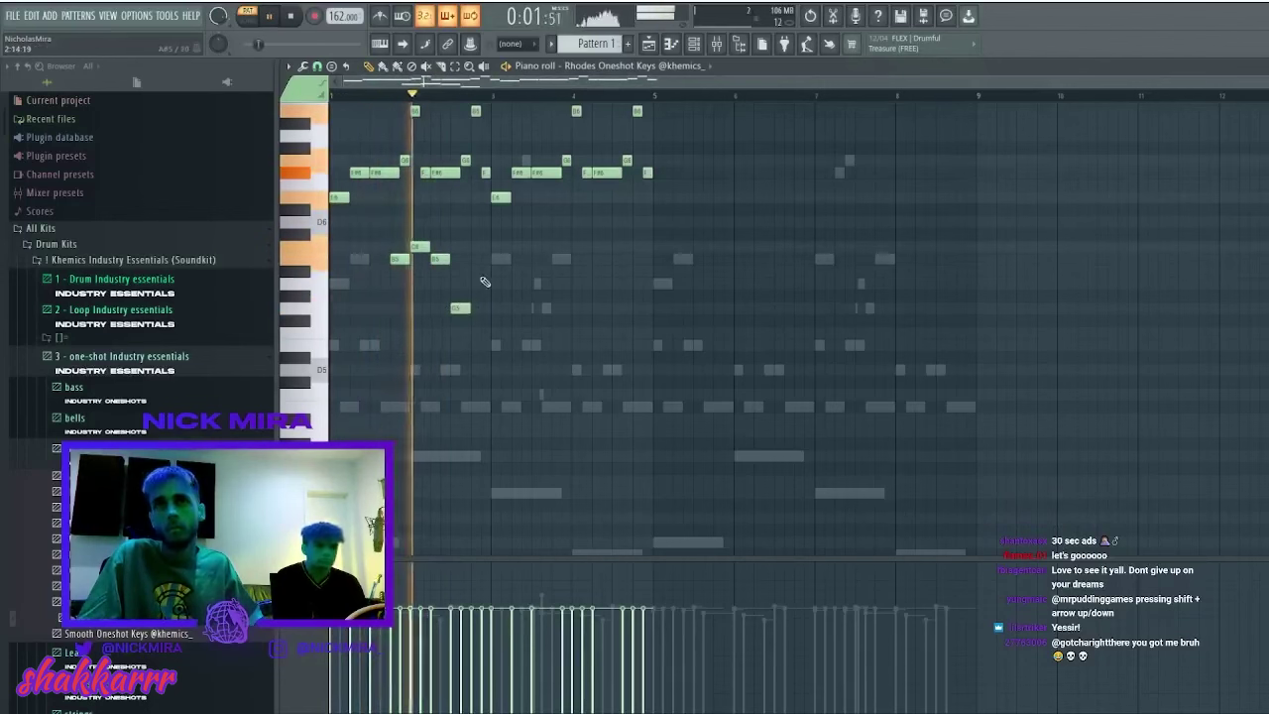
left_click(475, 287)
- Copy the five-note counter-phrase two bars further on, and lower the copy's last note to F#5
left_click_drag(512, 241, 382, 315)
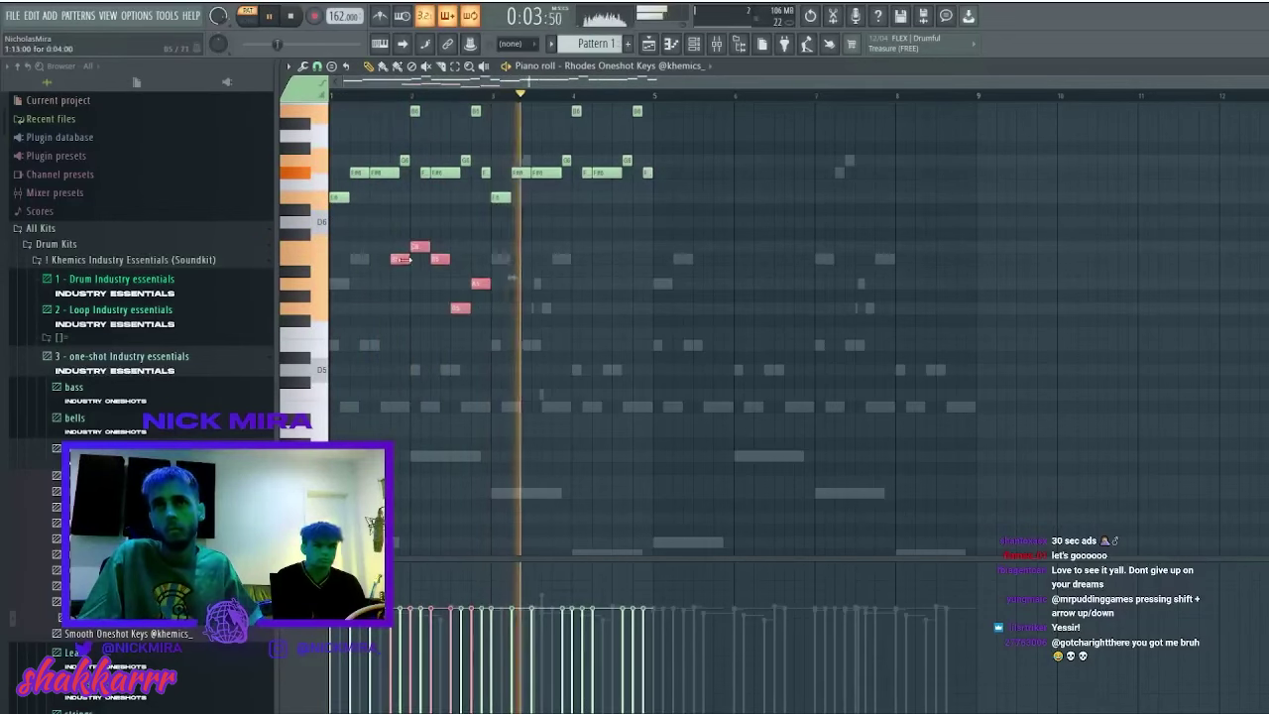
left_click_drag(403, 259, 566, 260)
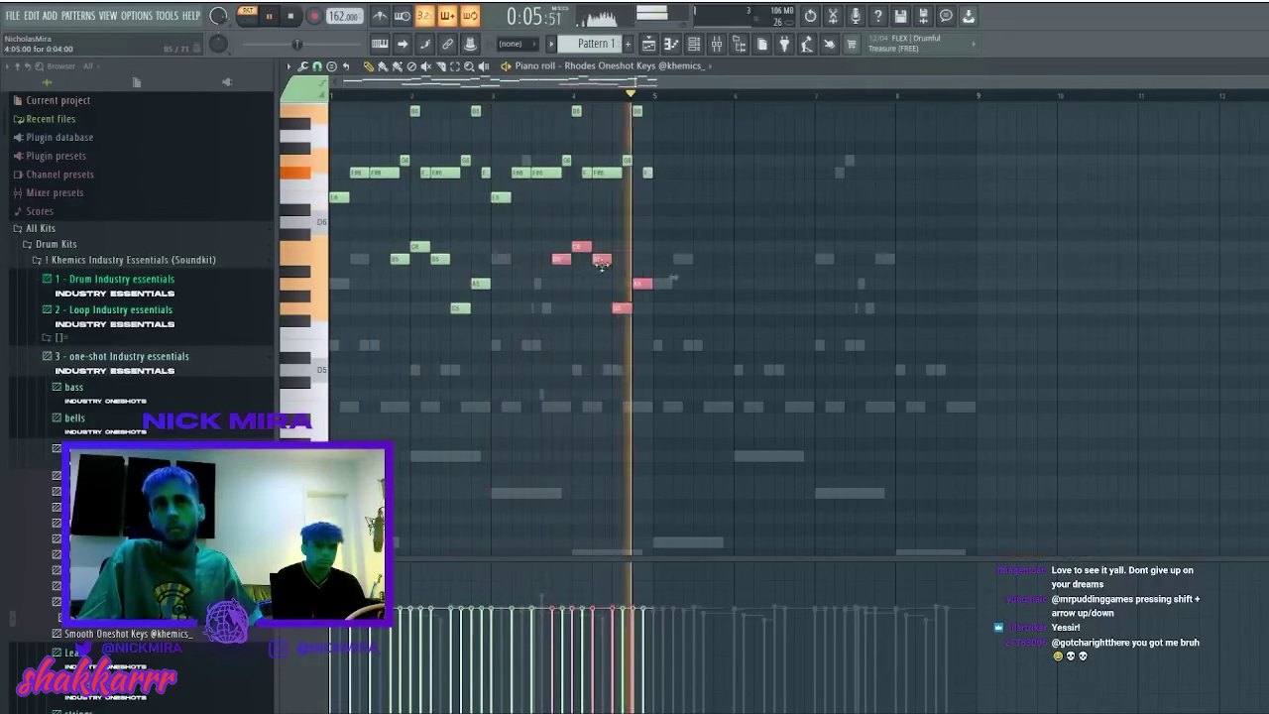
key("ctrl+d")
left_click(642, 285)
left_click_drag(642, 284, 640, 332)
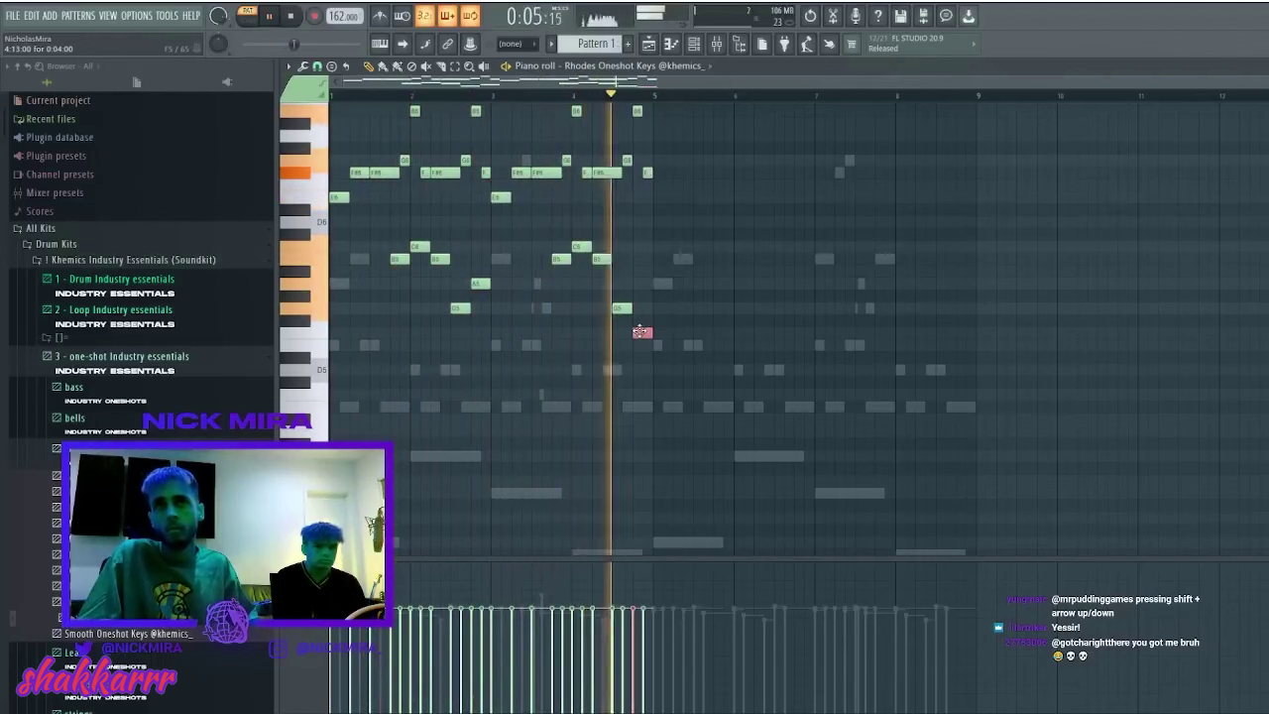
key("shift+Up")
- Duplicate the four-bar Rhodes part so that it fills eight bars
key("ctrl+d")
key("ctrl+b")
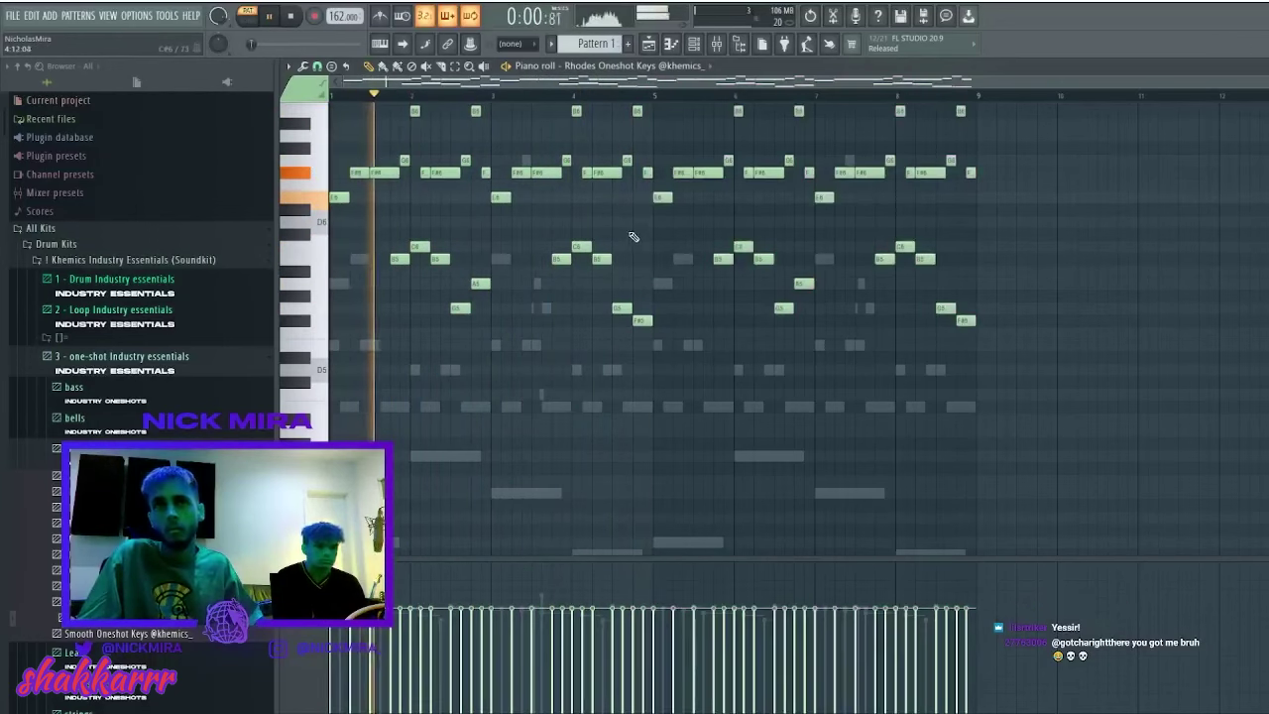
- Try the short B6 notes throughout the Rhodes part nine semitones lower, at D6
scroll(402, 206, "up", 2)
left_click(314, 185, "ctrl")
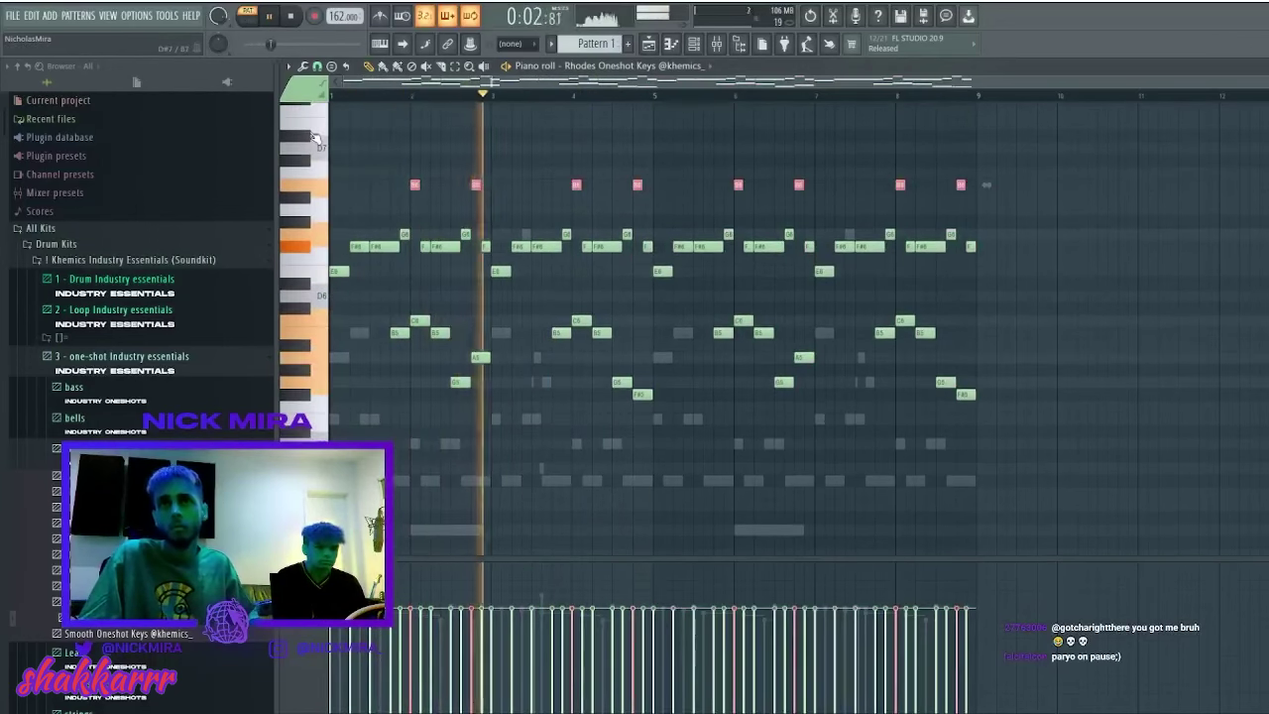
key("shift+Down")
key("shift+Down")
key("shift+Down")
key("shift+Down")
key("shift+Down")
key("shift+Down")
key("shift+Down")
key("shift+Down")
key("shift+Down")
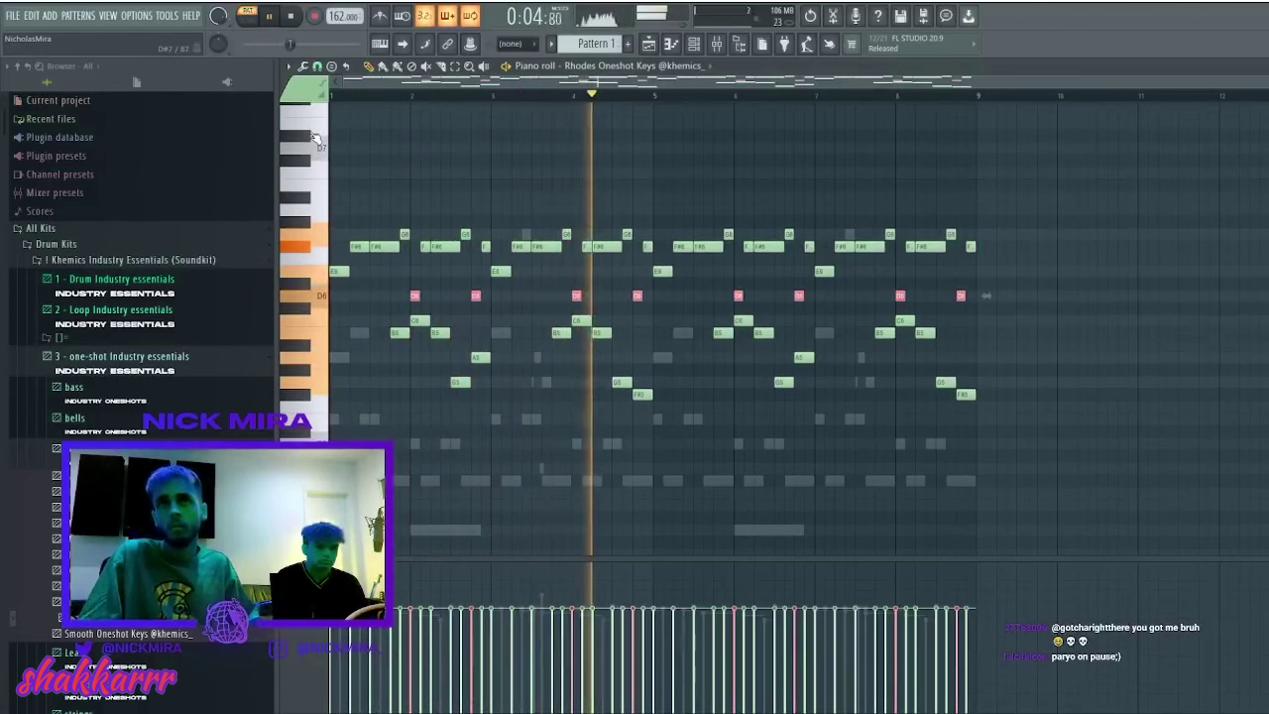
- Raise the selected short Rhodes notes nine semitones back to B6 and clear the selection
key("shift+Up")
key("shift+Up")
key("shift+Up")
key("shift+Up")
key("shift+Up")
key("shift+Up")
key("shift+Up")
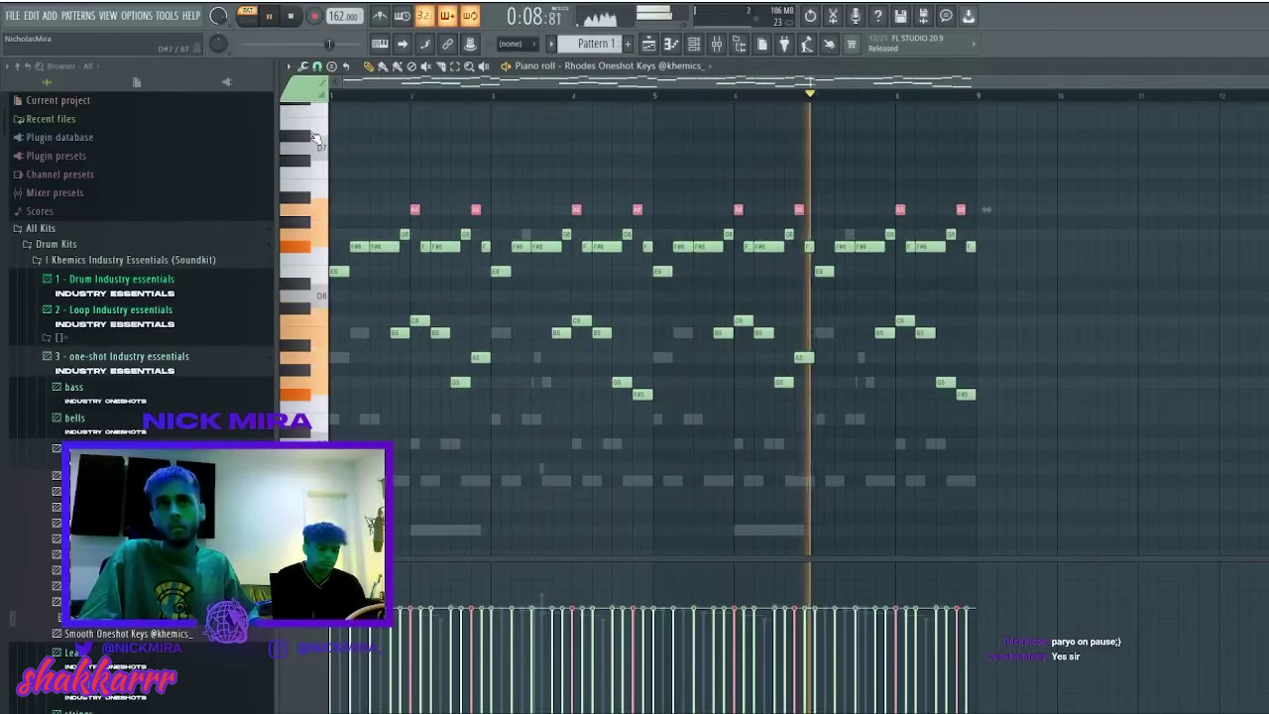
key("shift+Up")
key("shift+Up")
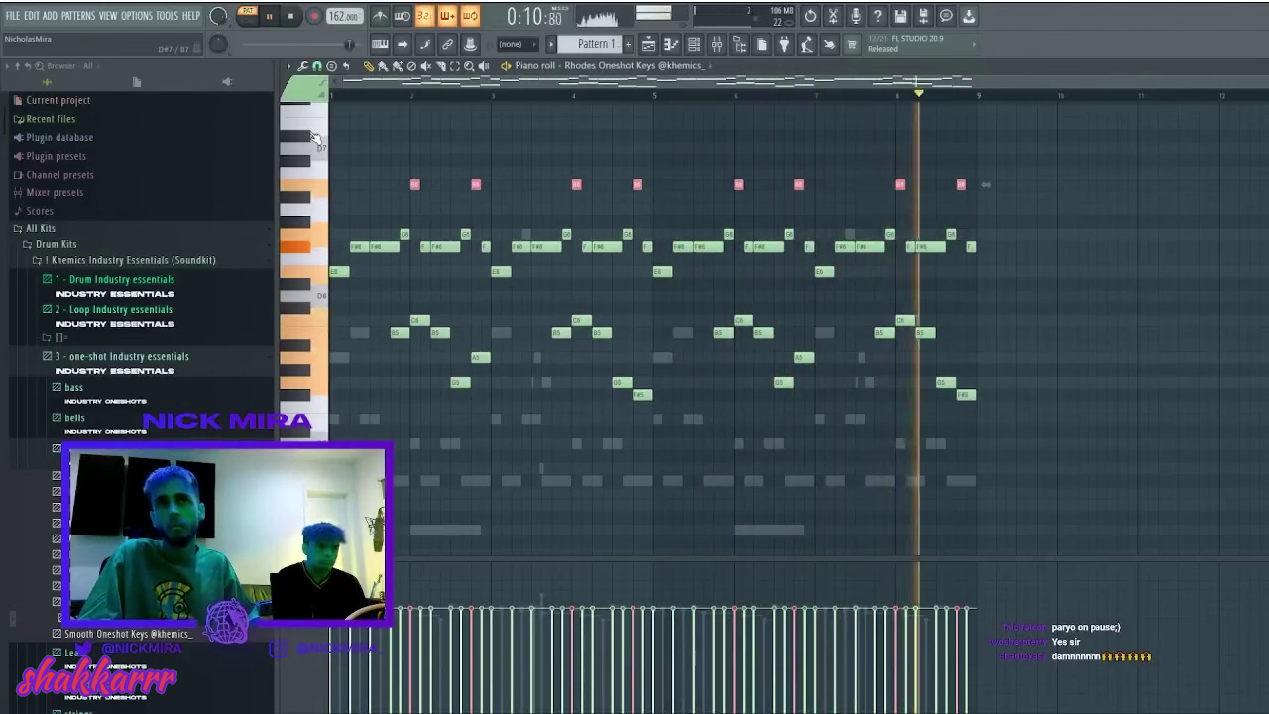
key("ctrl+d")
- Load the Synthetic Oneshot Bass [C] sample from the one-shot kit's bass folder as a new channel and open its volume envelope settings
key("Escape")
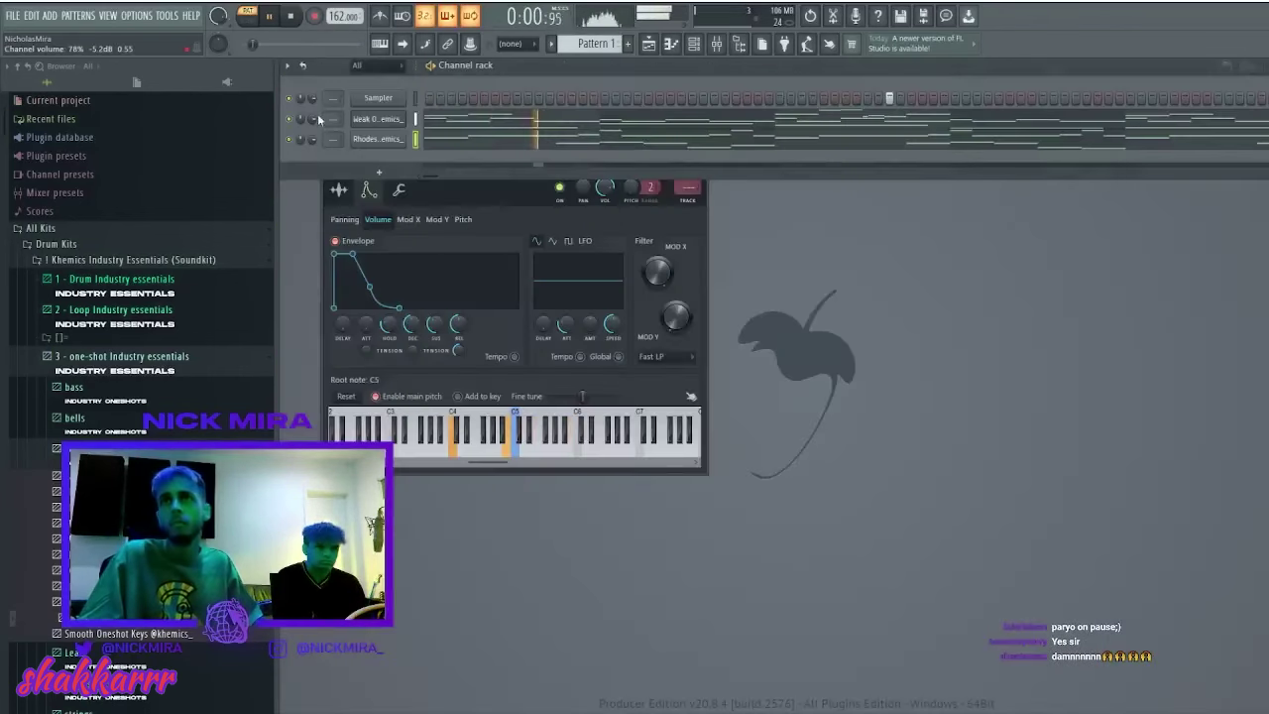
left_click(75, 386)
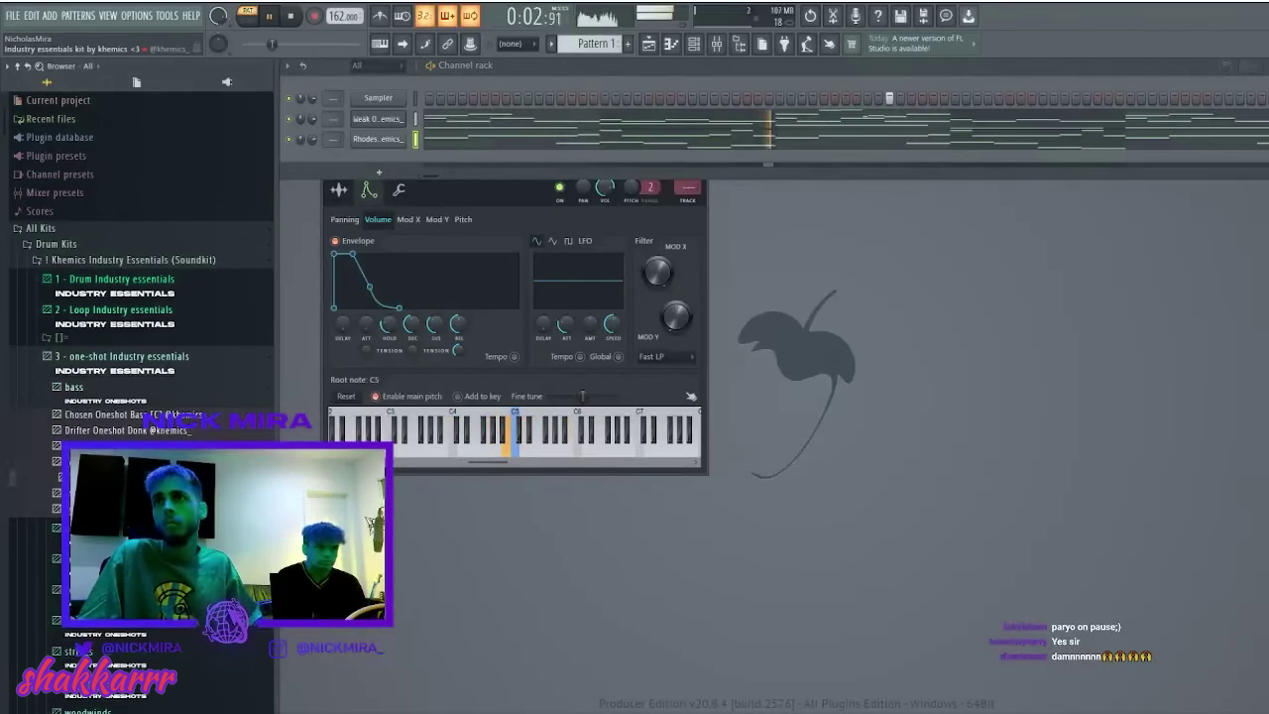
left_click(75, 528)
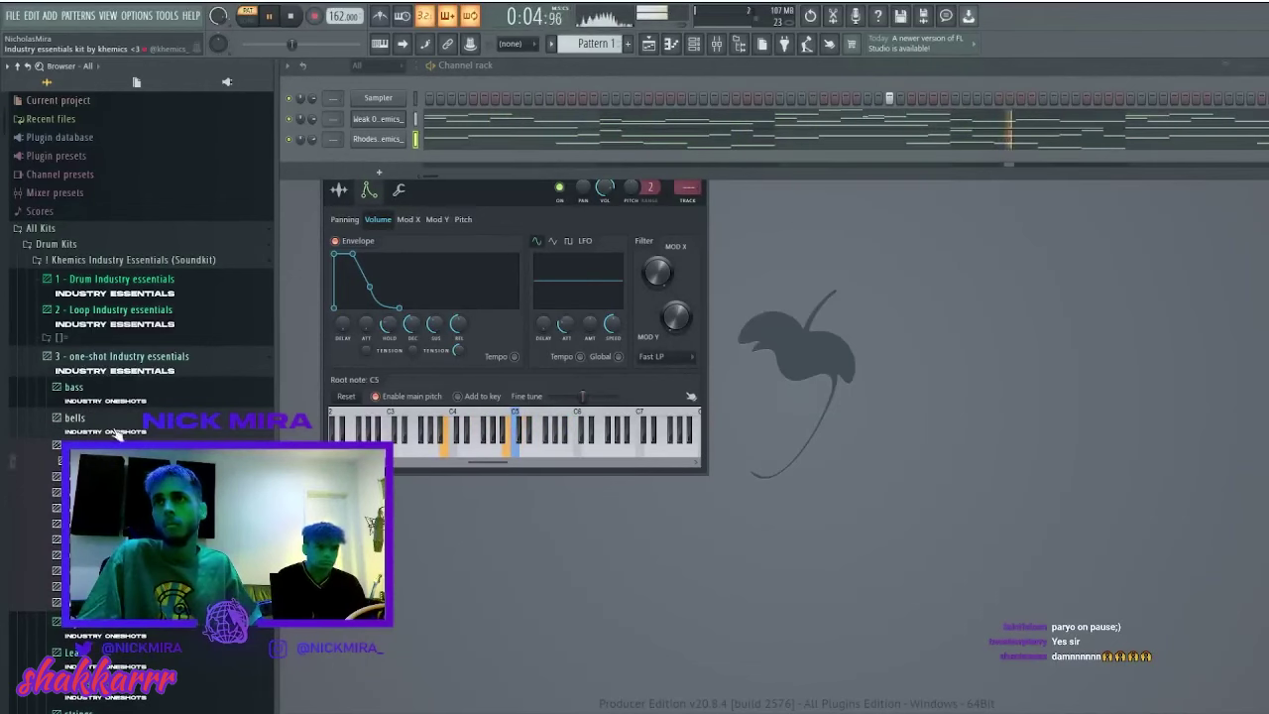
left_click(75, 386)
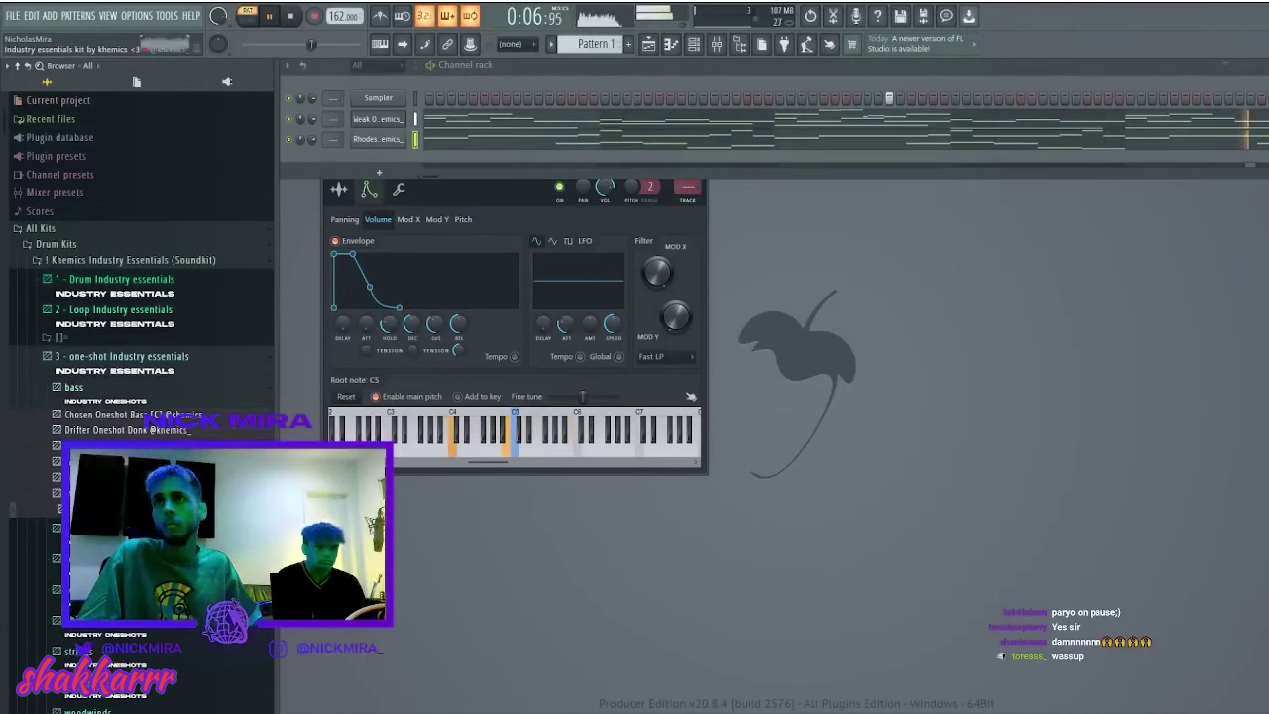
left_click_drag(443, 191, 417, 159)
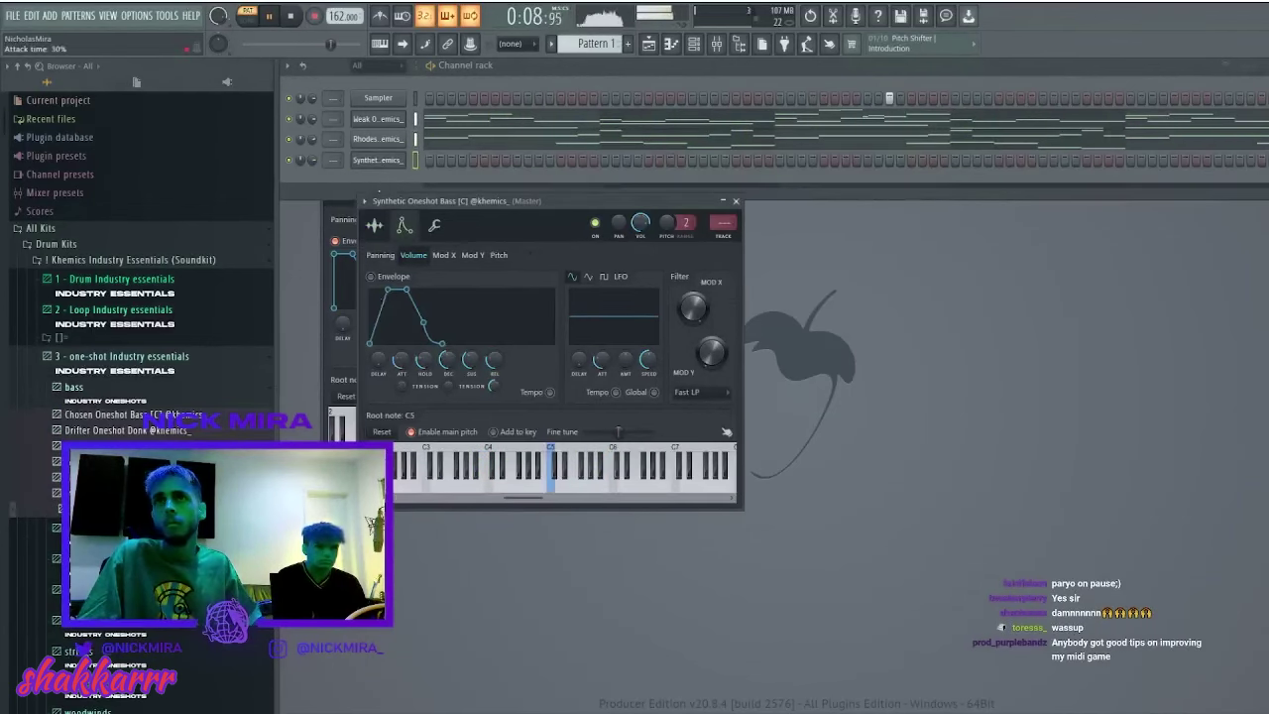
- Enter one-bar bass notes C4, G4, E4 and B3 across bars 1 to 4 of the Synthetic Oneshot Bass channel
key("Escape")
key("F7")
scroll(441, 332, "down", 5)
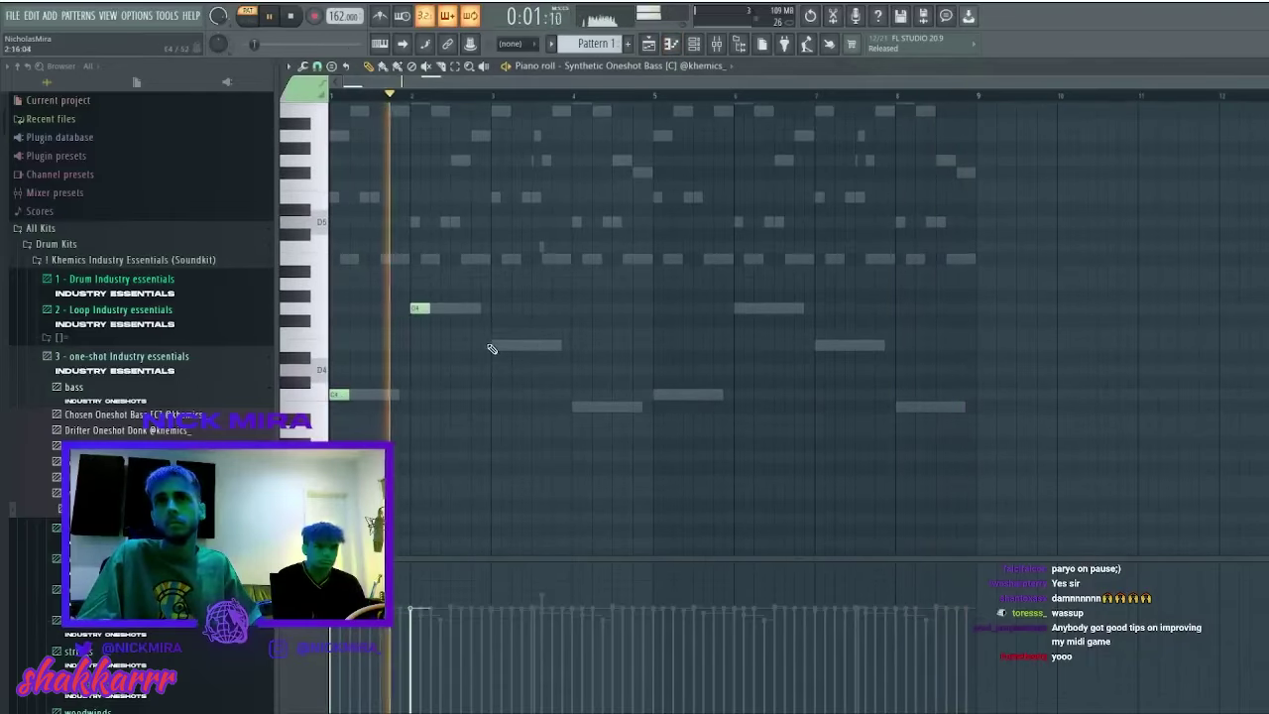
left_click(494, 347)
left_click(577, 408)
left_click(658, 395)
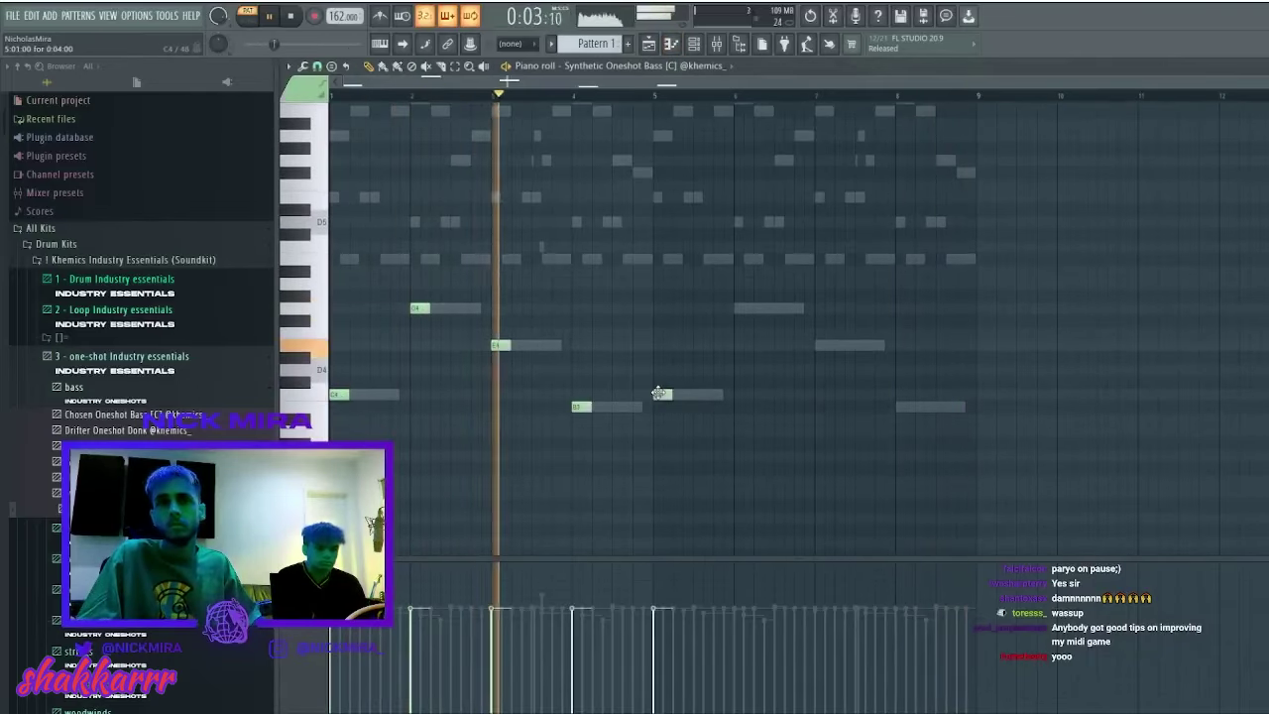
key("ctrl+l")
right_click(664, 394)
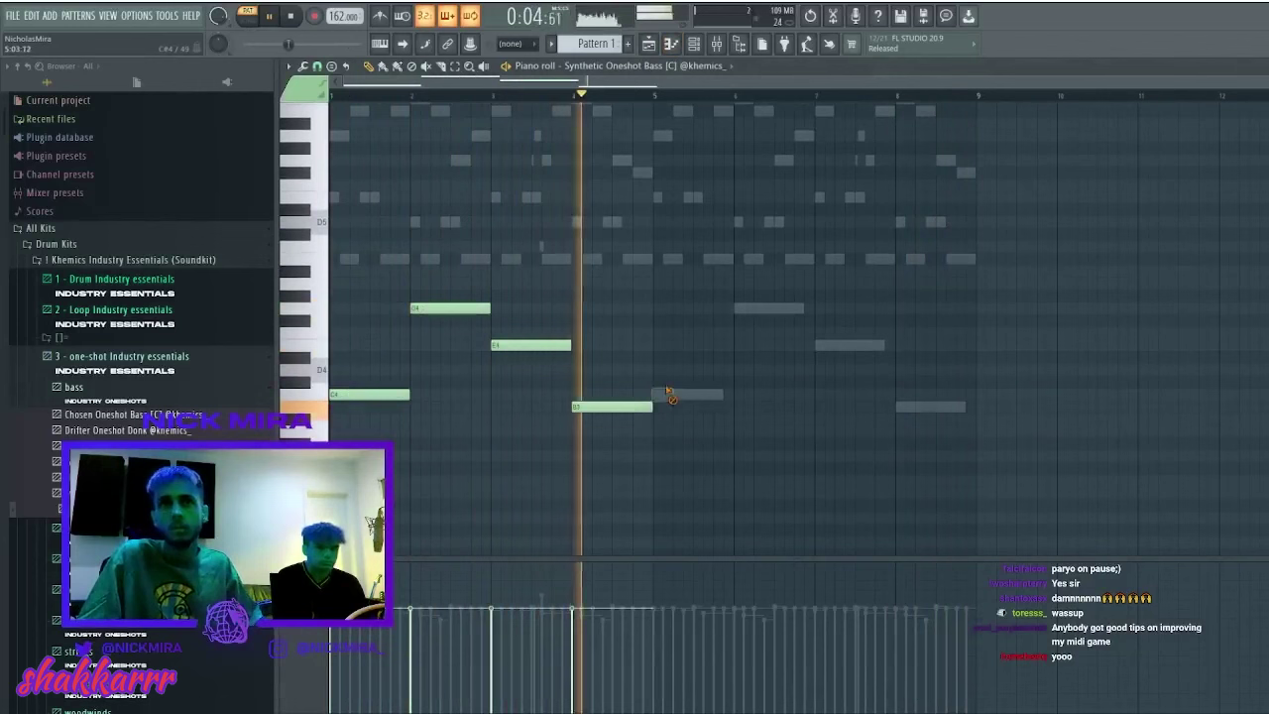
- Replace bar 2's long G4 bass note with a short G4 slide note one beat into the bar
right_click(446, 308)
left_click(445, 307)
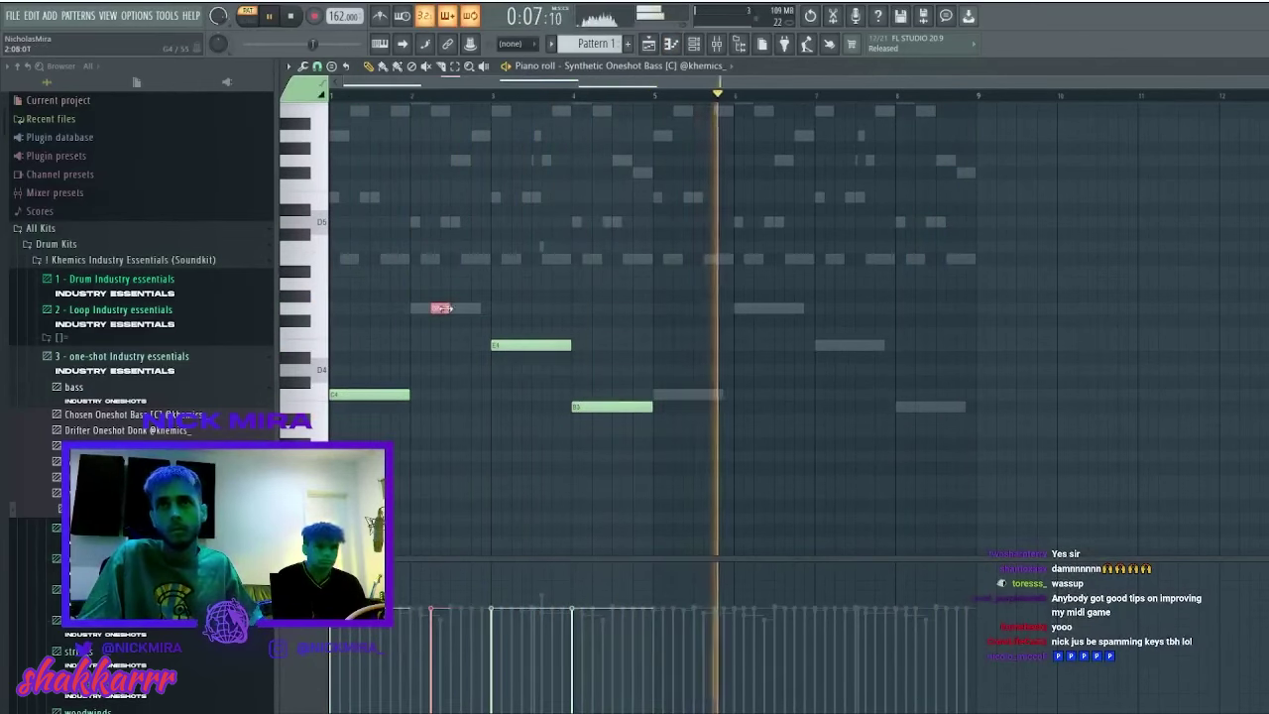
left_click_drag(445, 308, 434, 308)
- Start bar 4's B3 one beat later and make the bass notes legato up to the start of bar 5
left_click_drag(607, 408, 629, 411)
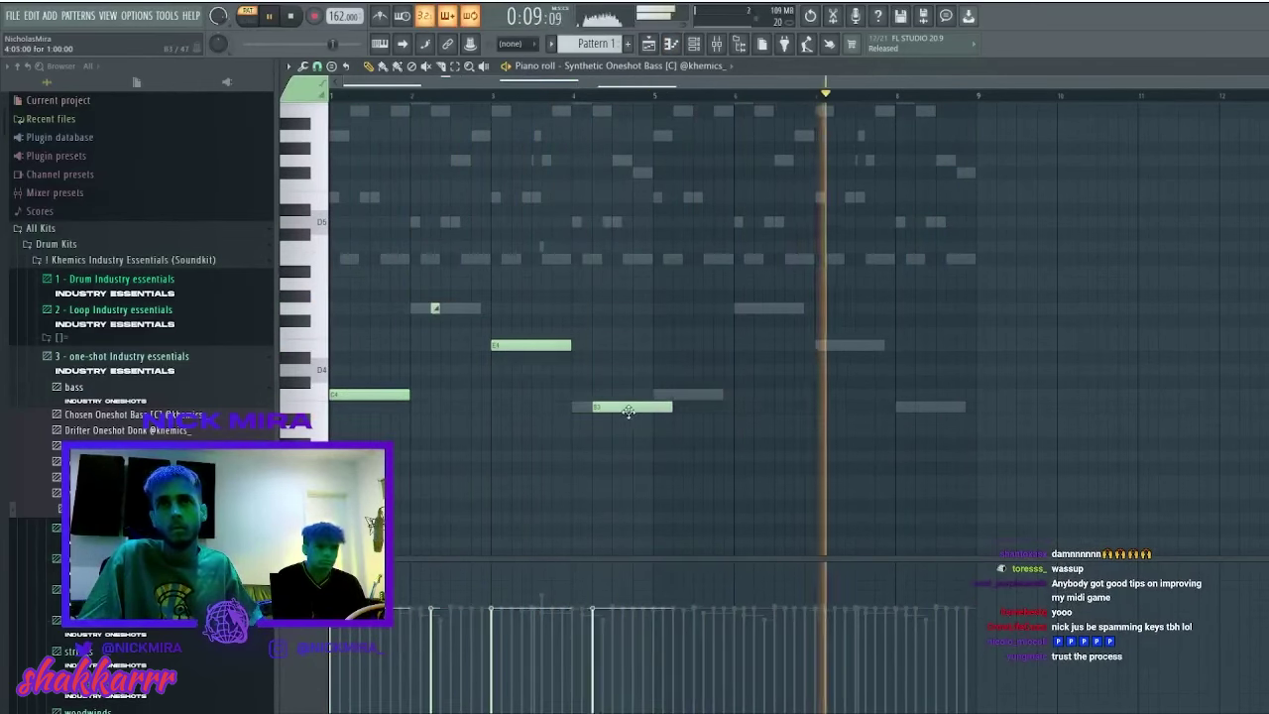
left_click(657, 394)
key("ctrl+l")
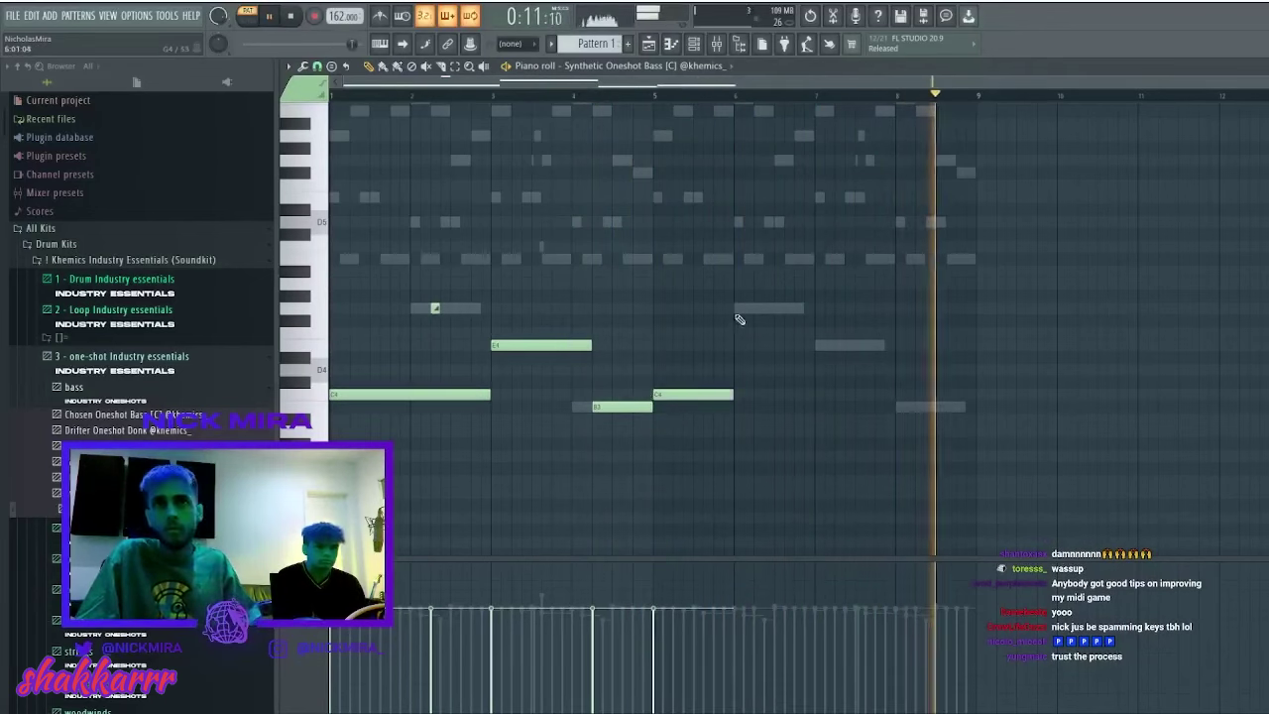
right_click(714, 395)
- Duplicate the four-bar bass line to fill eight bars, and audition it one octave higher before restoring its pitch
key("ctrl+b")
key("ctrl+a")
key("ctrl+Up")
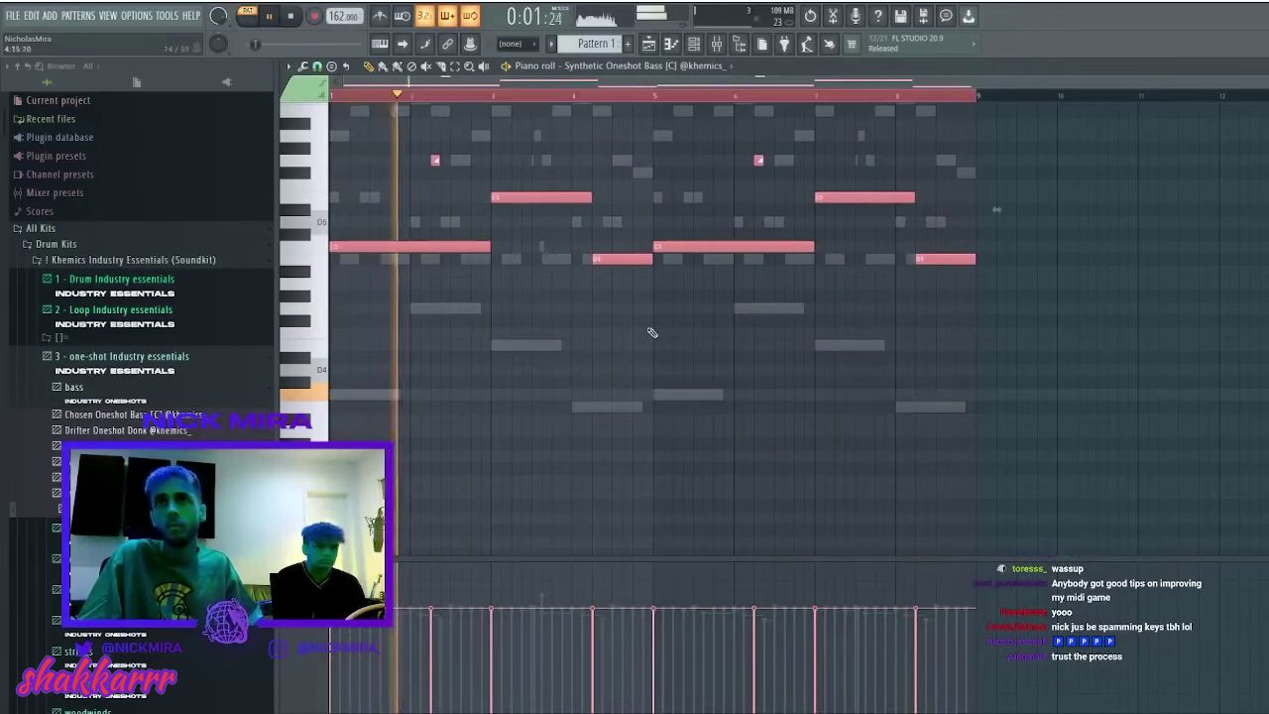
key("ctrl+Down")
key("ctrl+d")
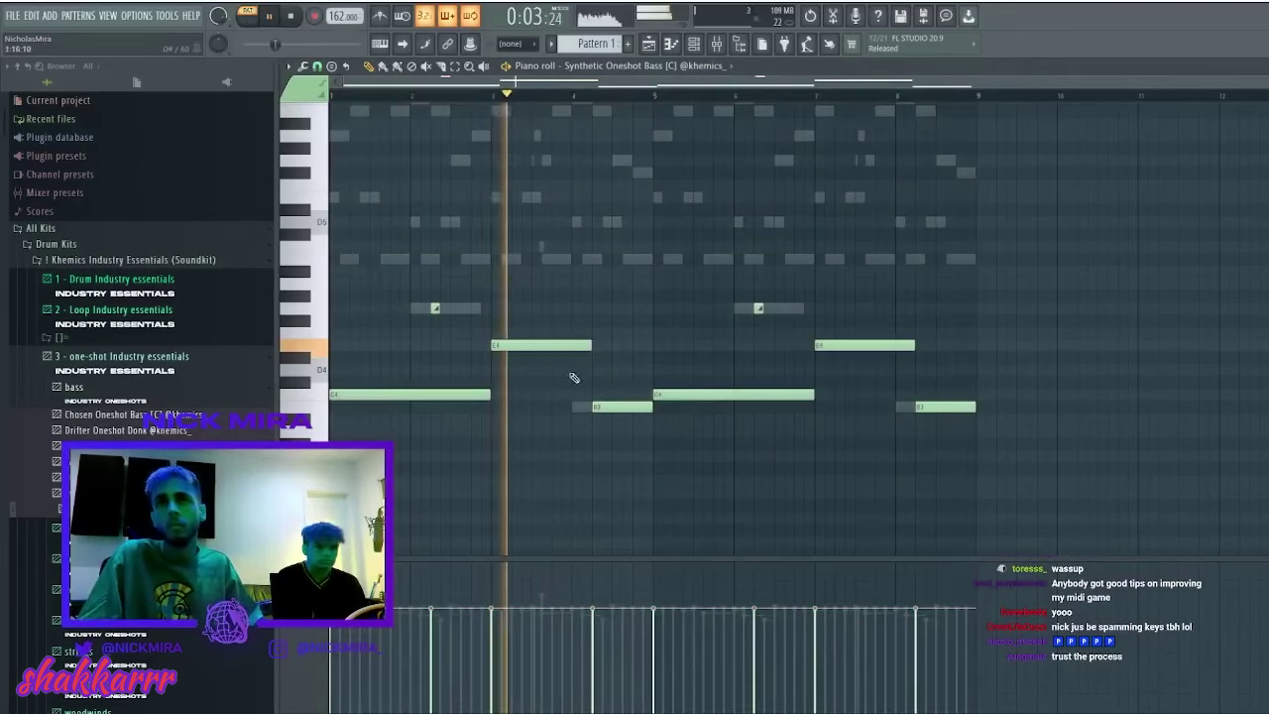
- Try bar 4's B3 bass note one octave higher at B4, and return it to B3
left_click_drag(650, 412, 620, 466)
key("ctrl+Up")
key("ctrl+d")
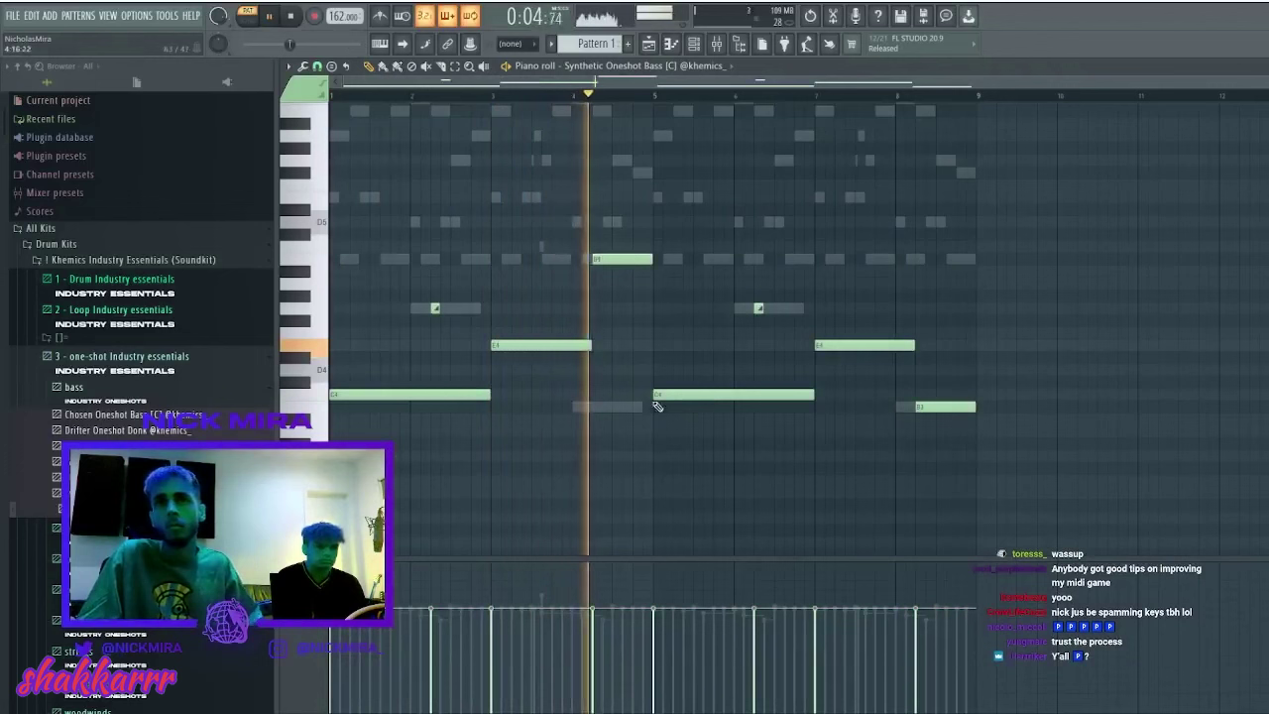
left_click(613, 261)
key("ctrl+Down")
key("ctrl+d")
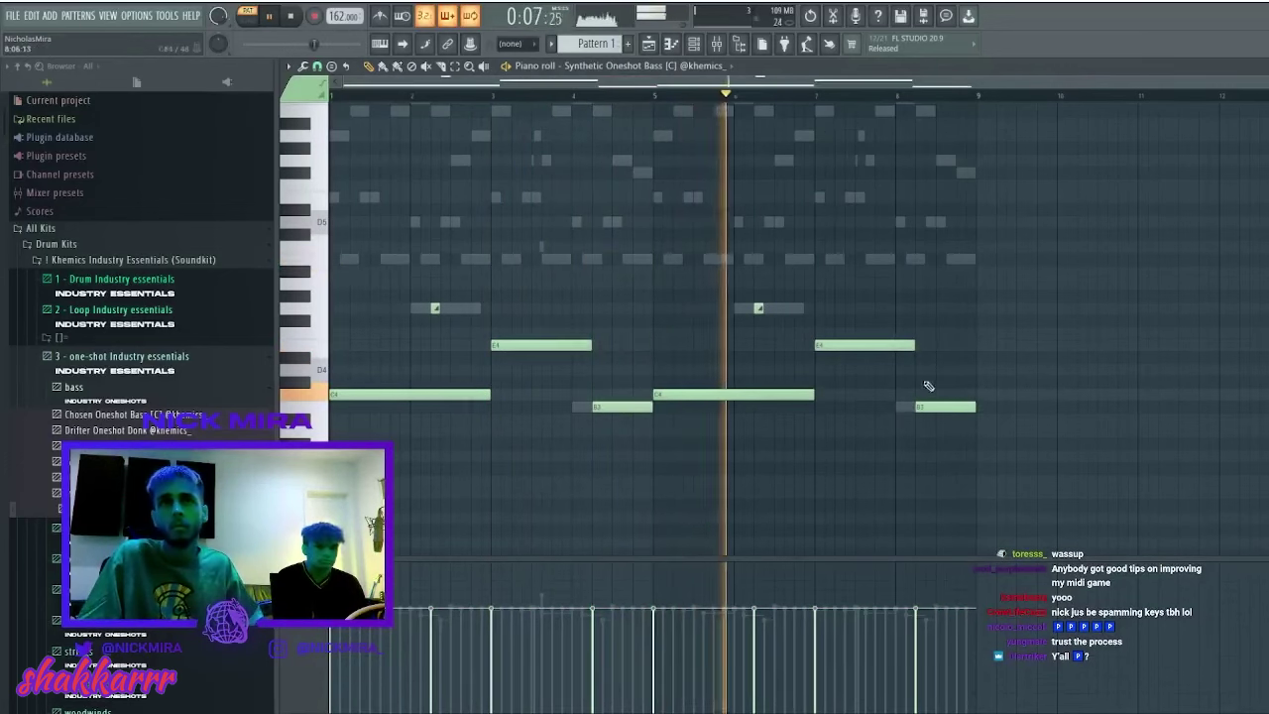
left_click_drag(928, 386, 975, 462)
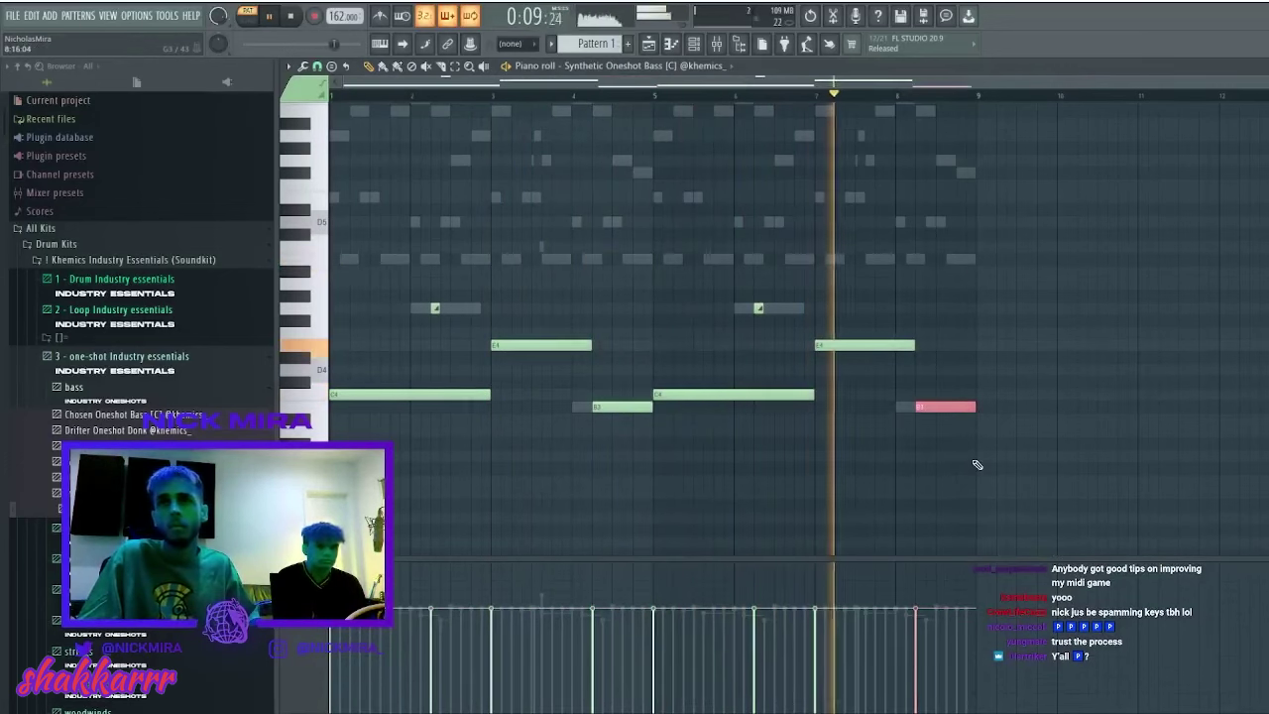
key("ctrl+d")
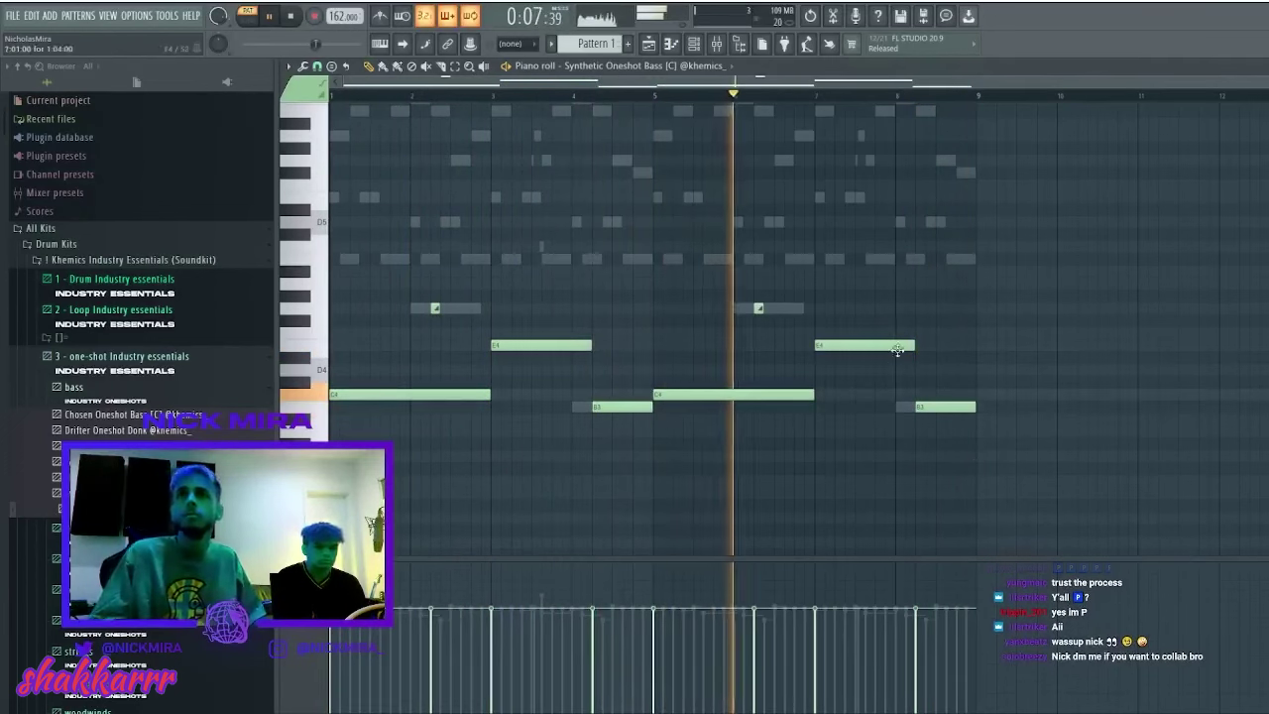
key("space")
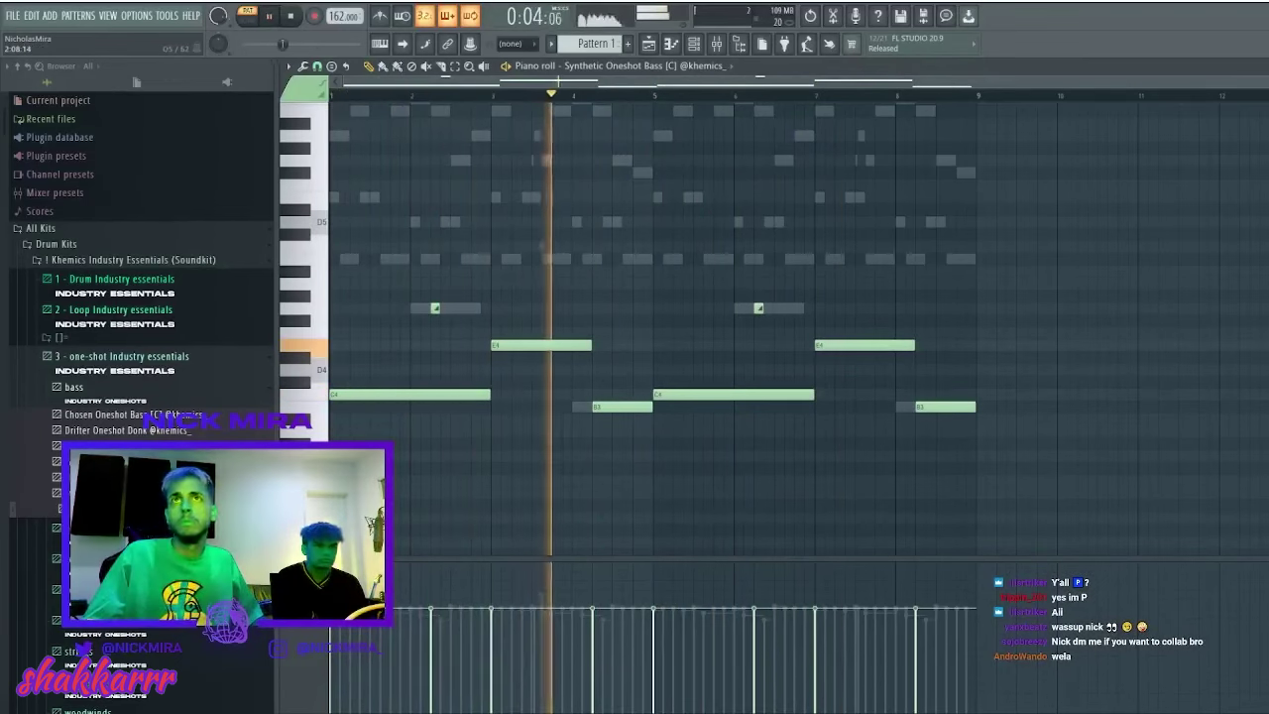
- Paste the bass line's notes into the Keyscape channel
key("Escape")
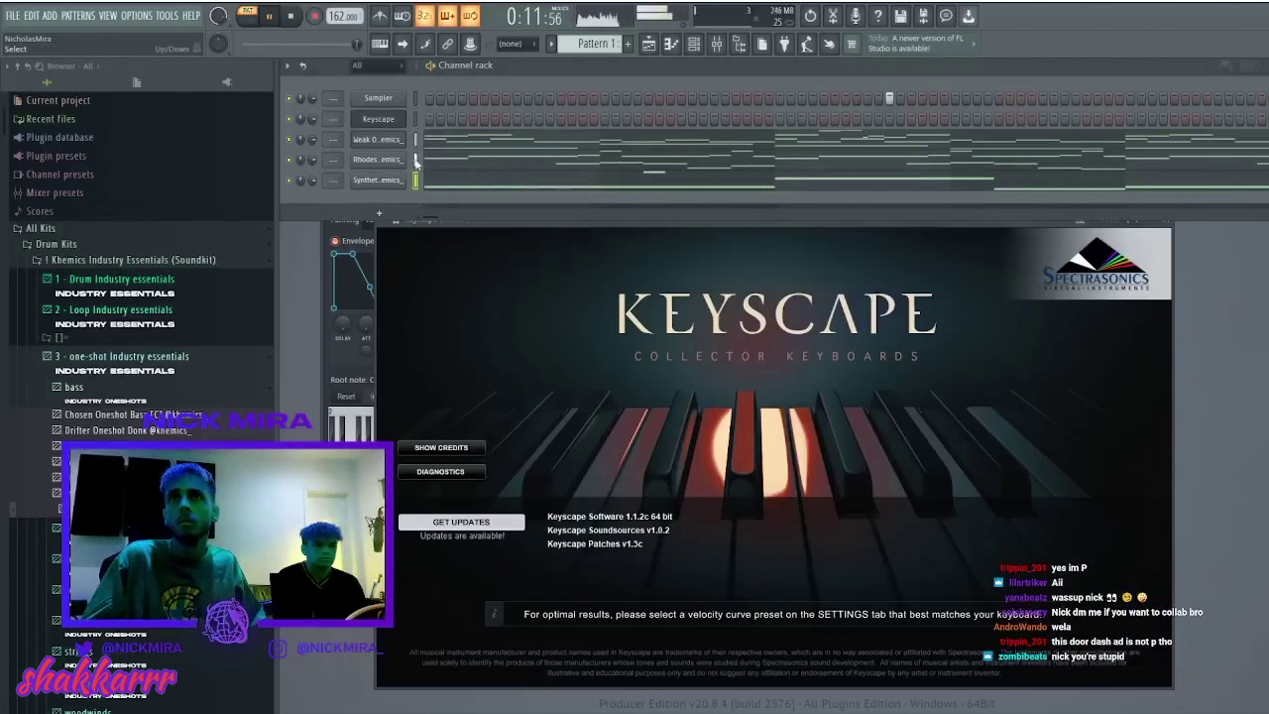
left_click(415, 100)
key("ctrl+v")
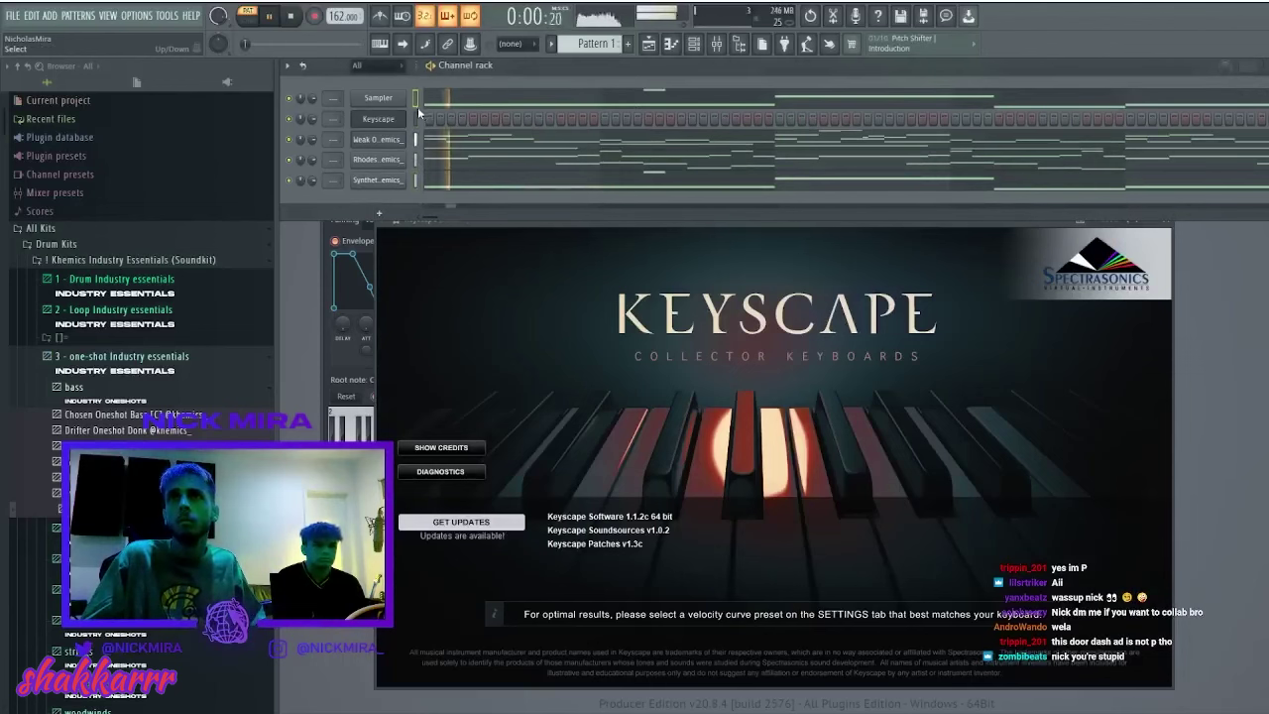
key("ctrl+z")
left_click(416, 119)
key("ctrl+v")
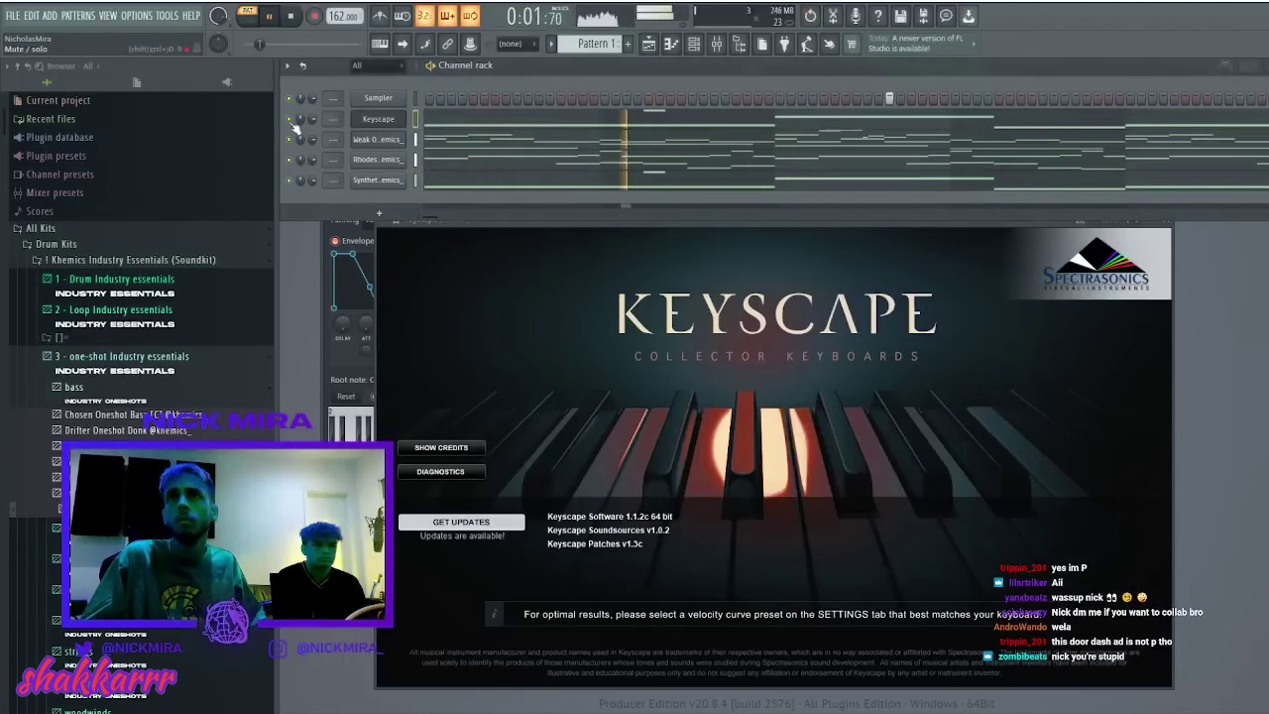
- Add two-bar notes to Keyscape's bar 1: D5 on beats 1 and 2, B4 on beat 3, and G5 on beats 3 and 4
left_click(449, 120)
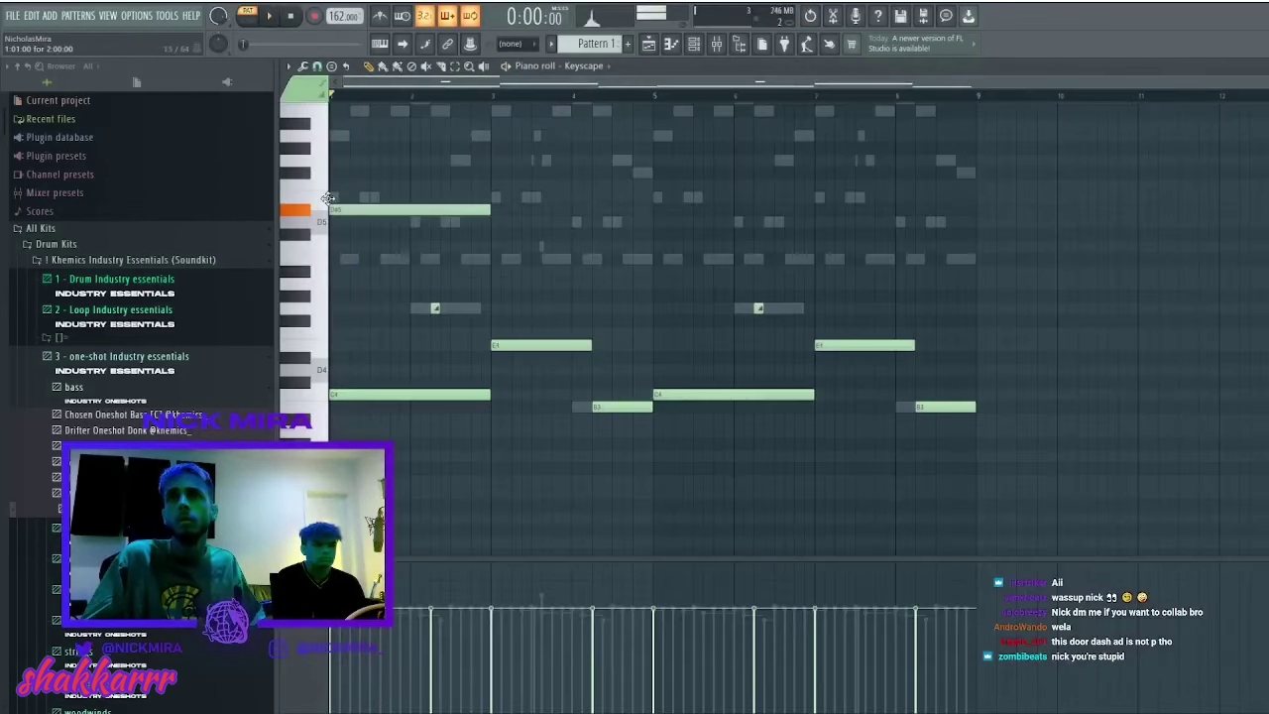
left_click_drag(328, 199, 316, 243)
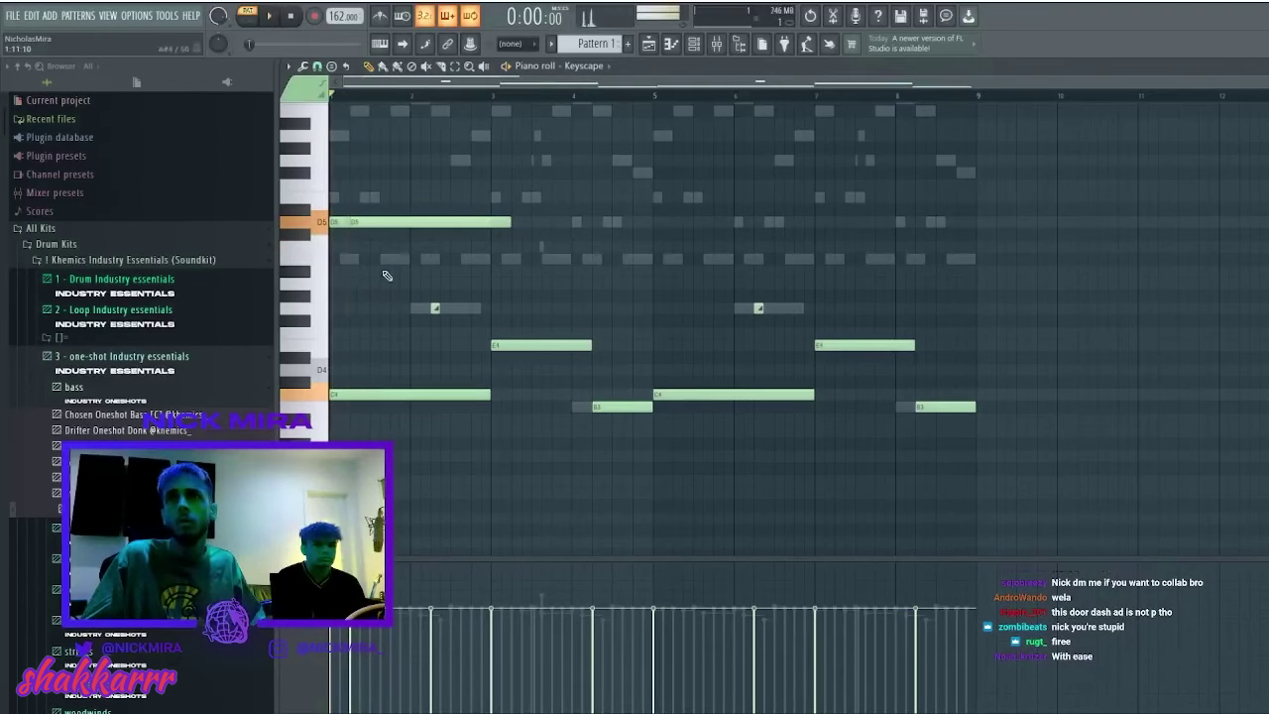
left_click(379, 156)
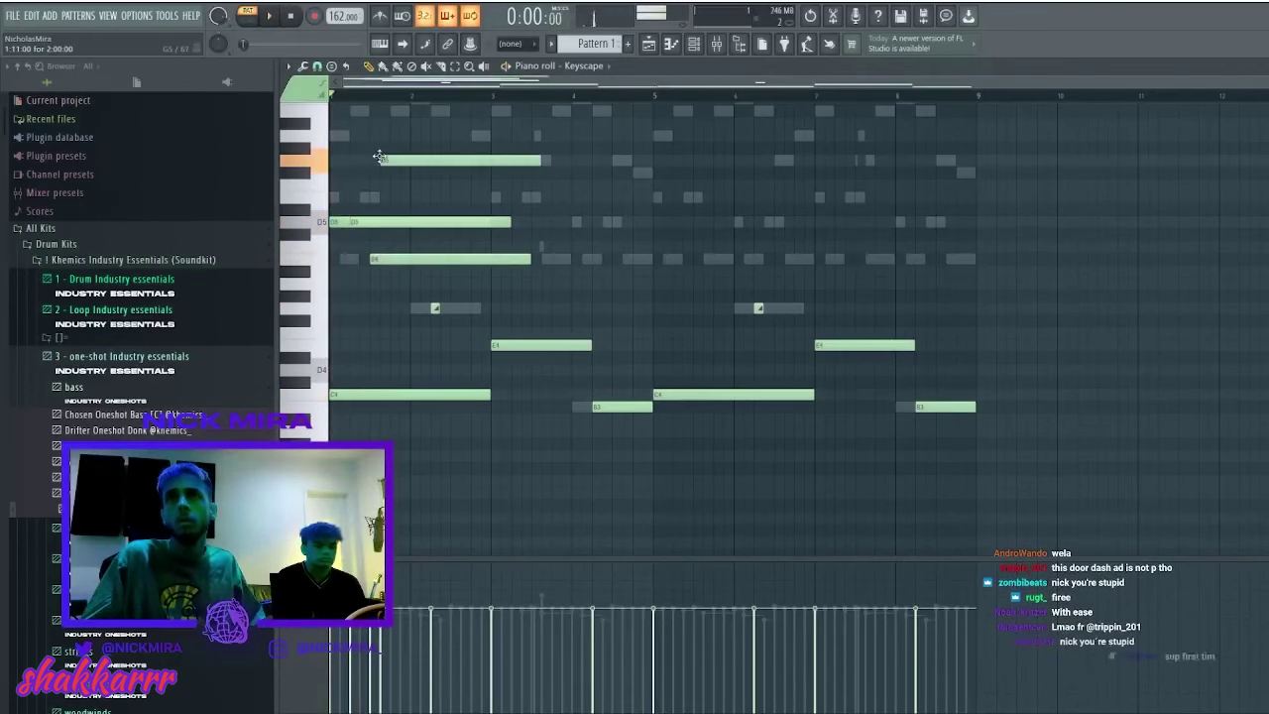
key("space")
- Try two-bar B5 notes on beats 1 and 2 of bar 2 in the Keyscape part, and delete them
left_click(414, 121)
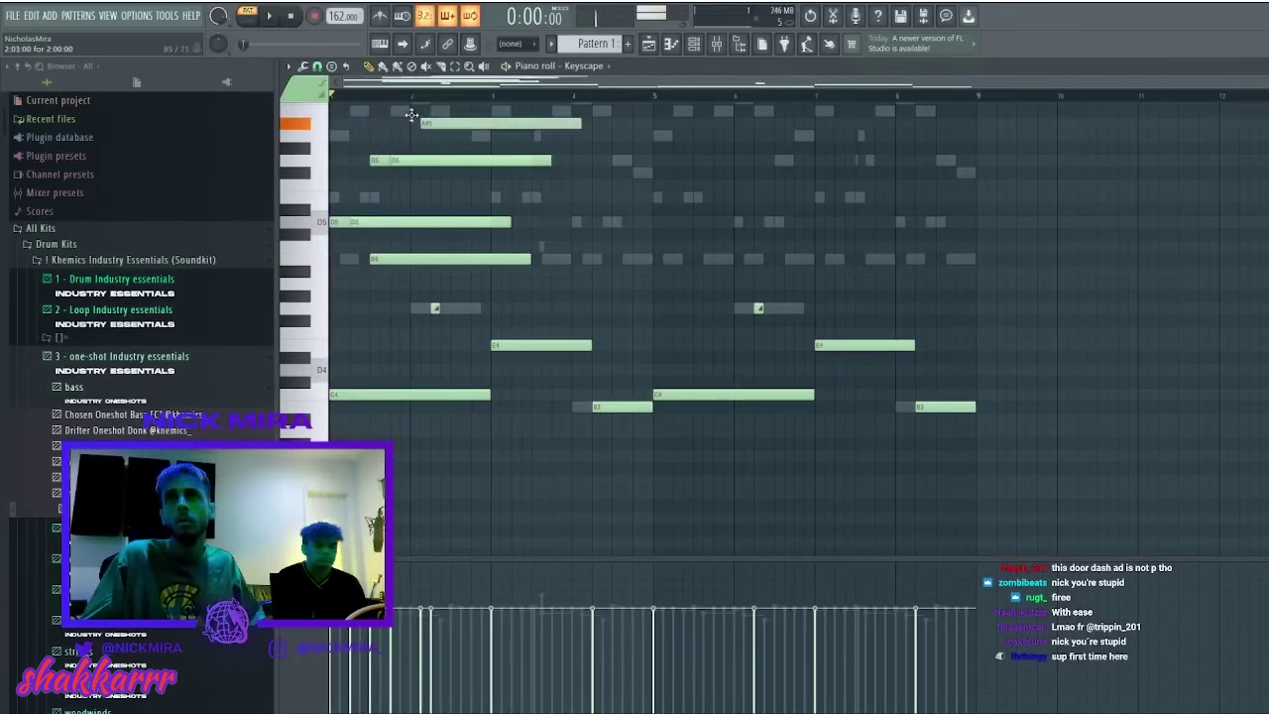
key("space")
scroll(425, 133, "up", 4)
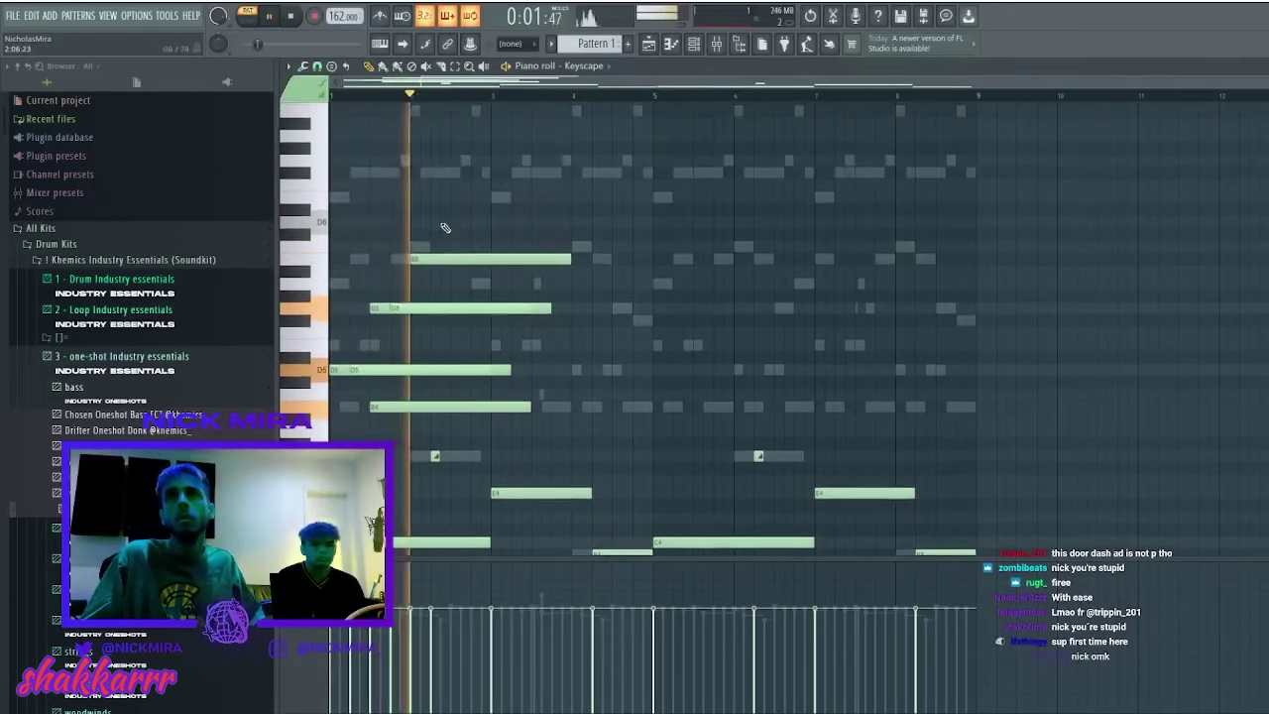
key("space")
left_click(429, 236)
key("space")
mouse_move(427, 241)
left_mouse_down()
mouse_move(419, 278)
mouse_move(432, 245)
mouse_move(429, 260)
left_mouse_up()
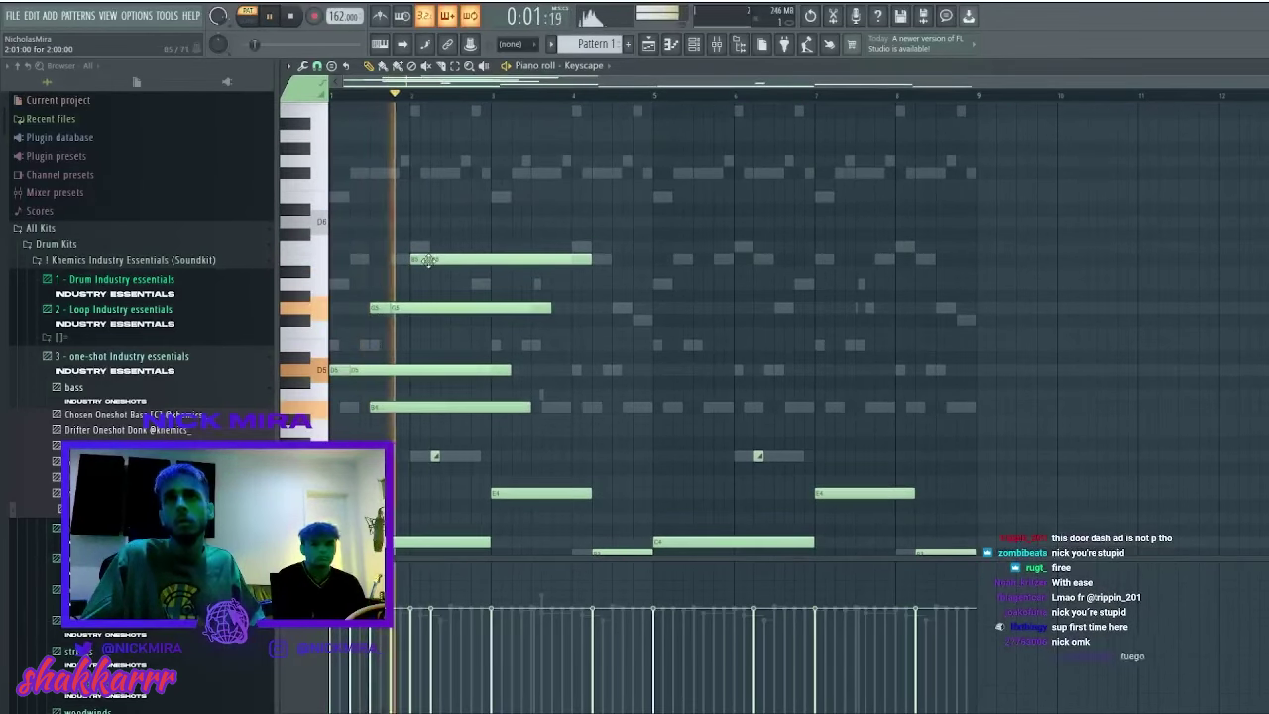
right_click(442, 259)
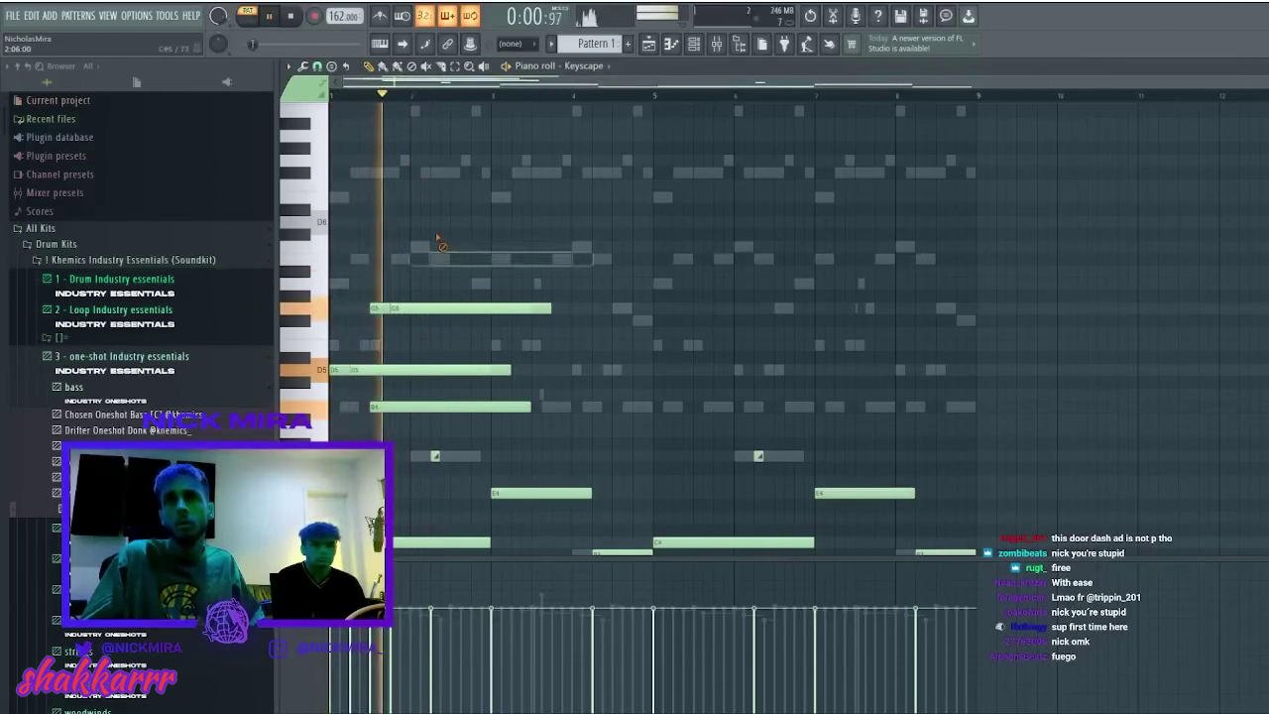
- Try the two G5 notes in Keyscape's bar 1 at B5 and E5, and undo the moves
key("space")
left_click(387, 305)
left_click_drag(396, 307, 395, 254)
key("space")
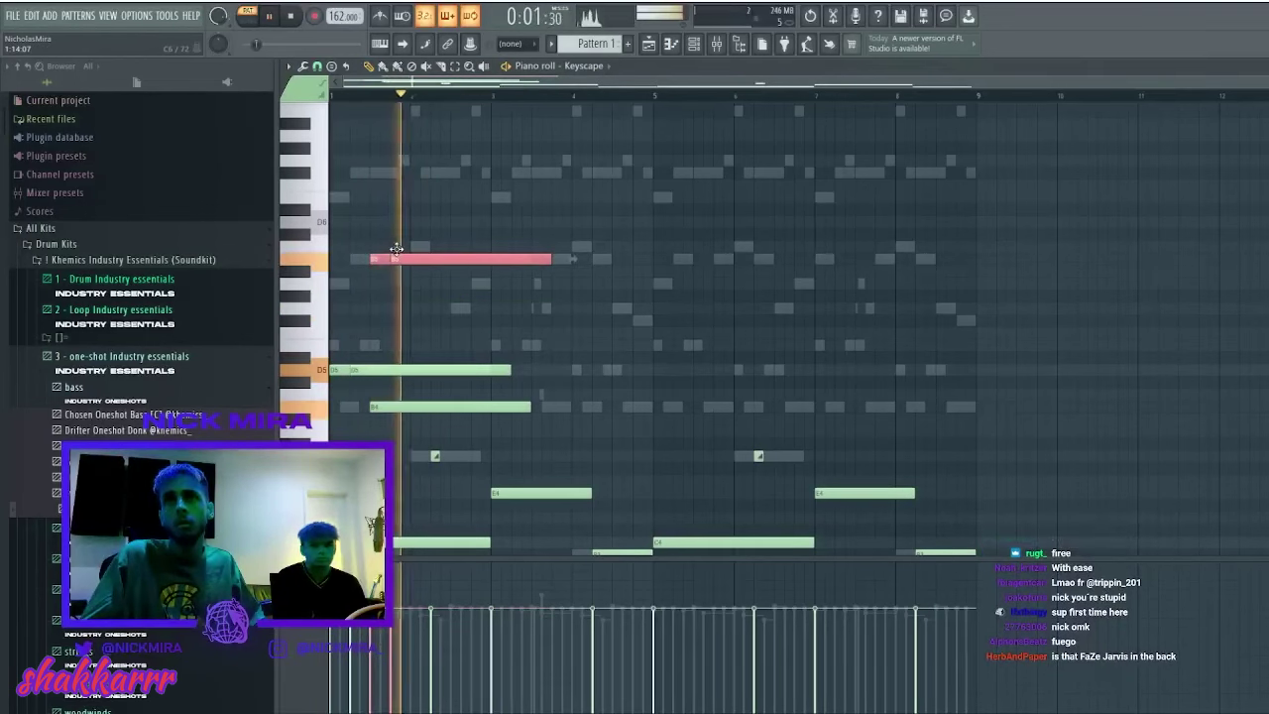
key("ctrl+z")
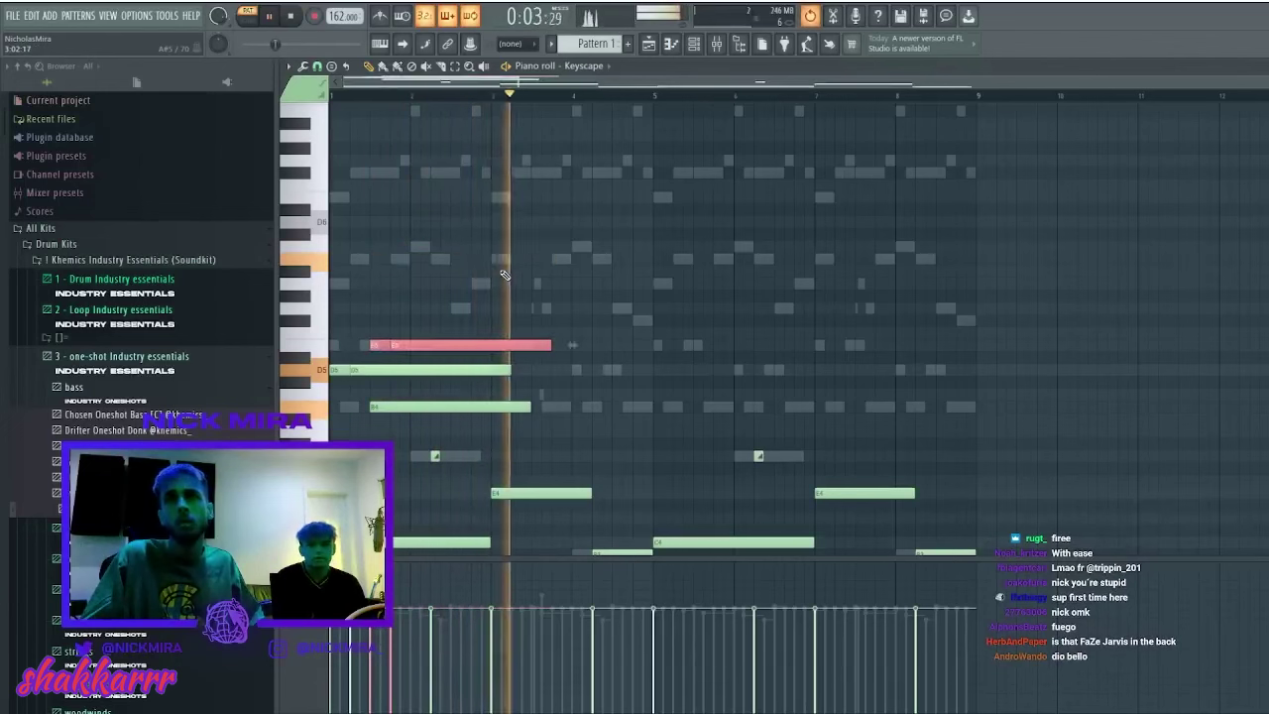
key("ctrl+alt+z")
left_click_drag(595, 266, 454, 306)
- Transpose all the Keyscape notes up one octave
key("ctrl+a")
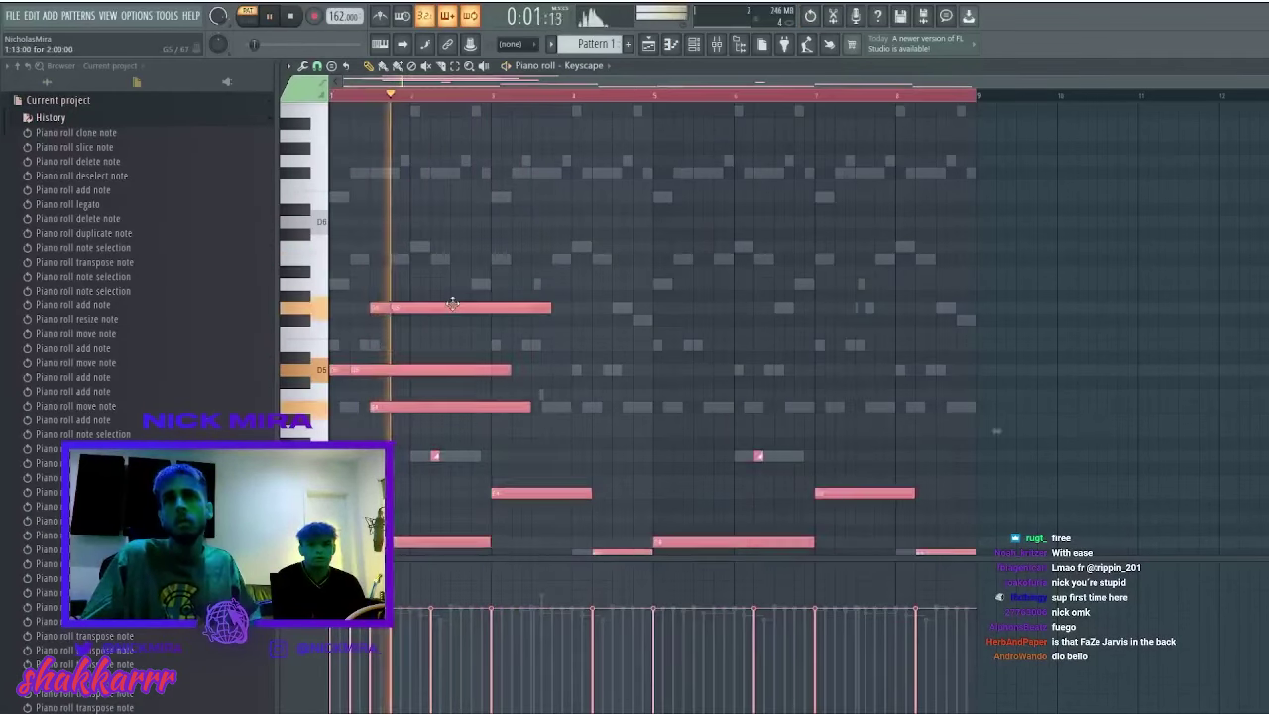
key("ctrl+Down")
key("ctrl+Up")
key("ctrl+Up")
key("ctrl+d")
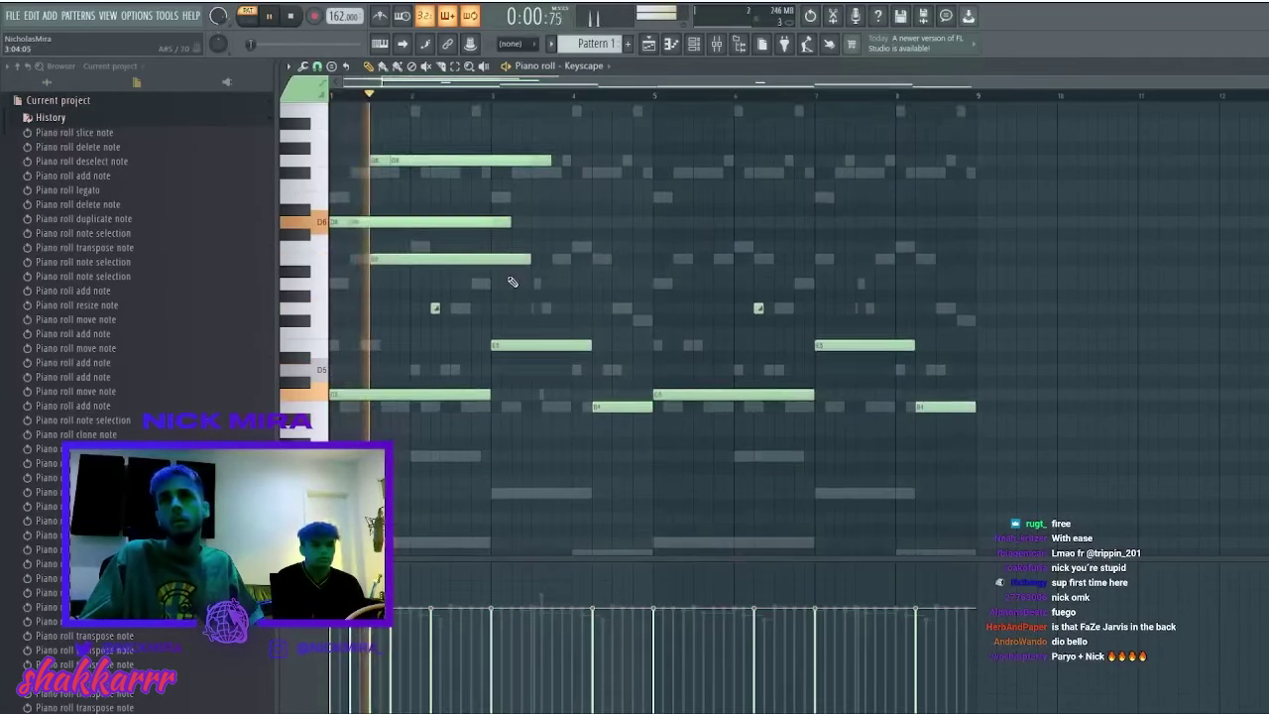
- Trim Keyscape's overhanging D6, B5 and G6 notes so they all end at the start of bar 3
scroll(511, 240, "up", 1)
left_click_drag(503, 178, 504, 337)
key("p")
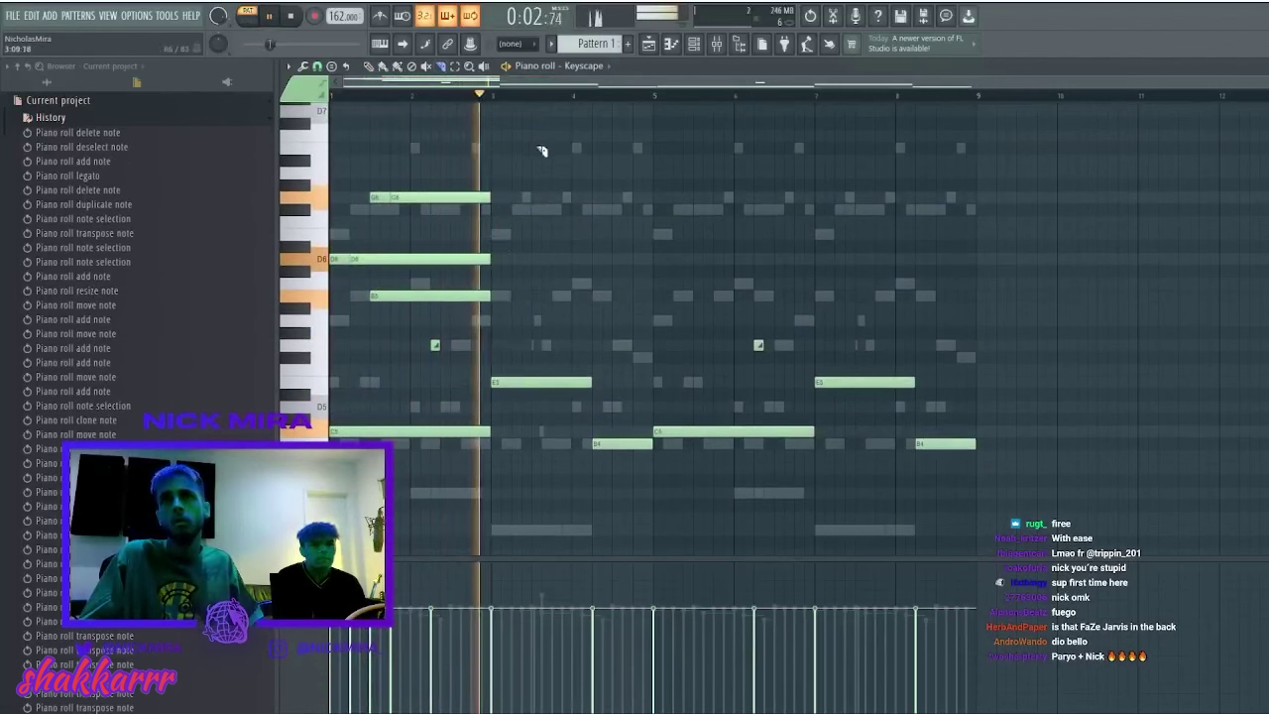
key("space")
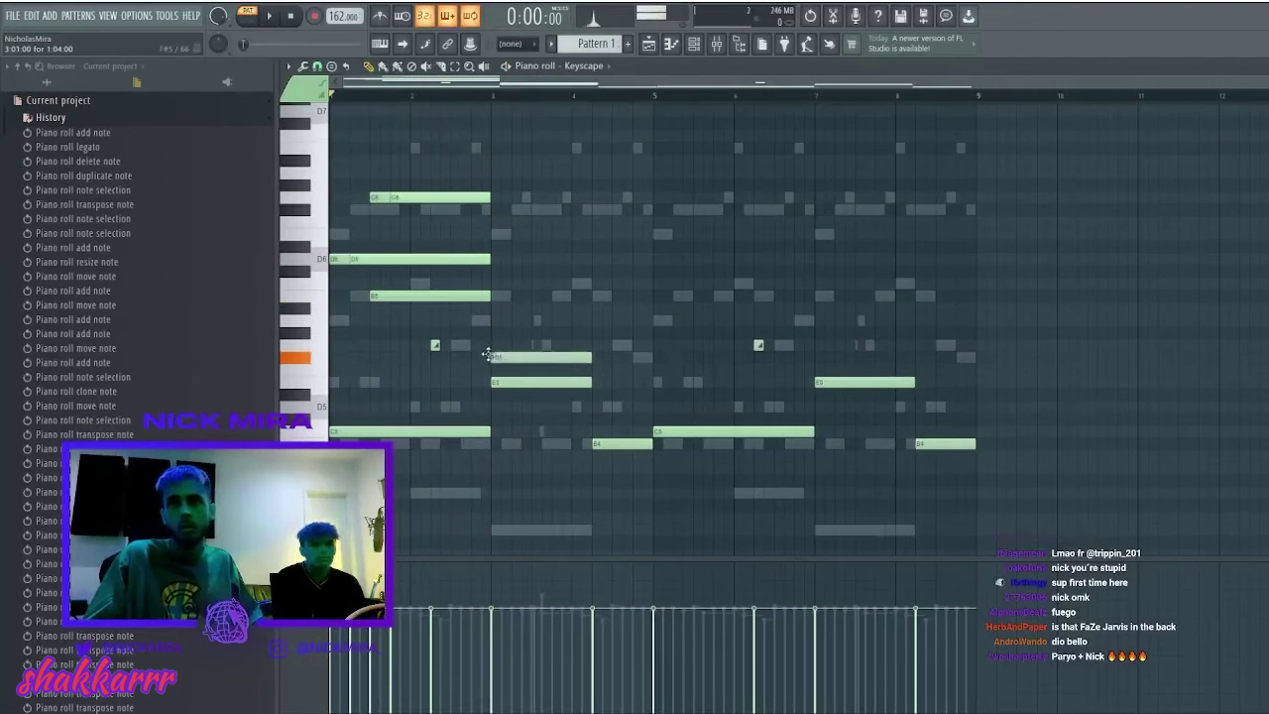
- Add B5 notes on beats 1 and 2 of Keyscape's bar 3 and a G5 note on beat 4
left_click_drag(529, 288, 529, 343)
key("ctrl+d")
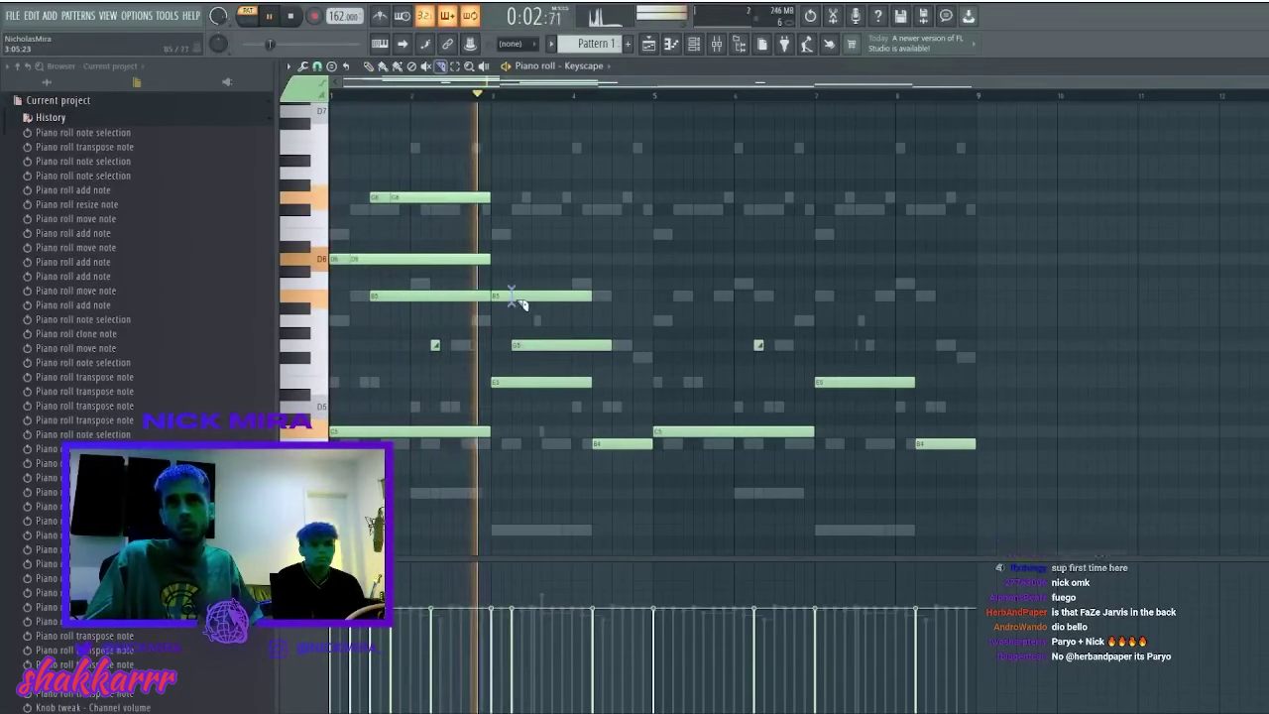
key("space")
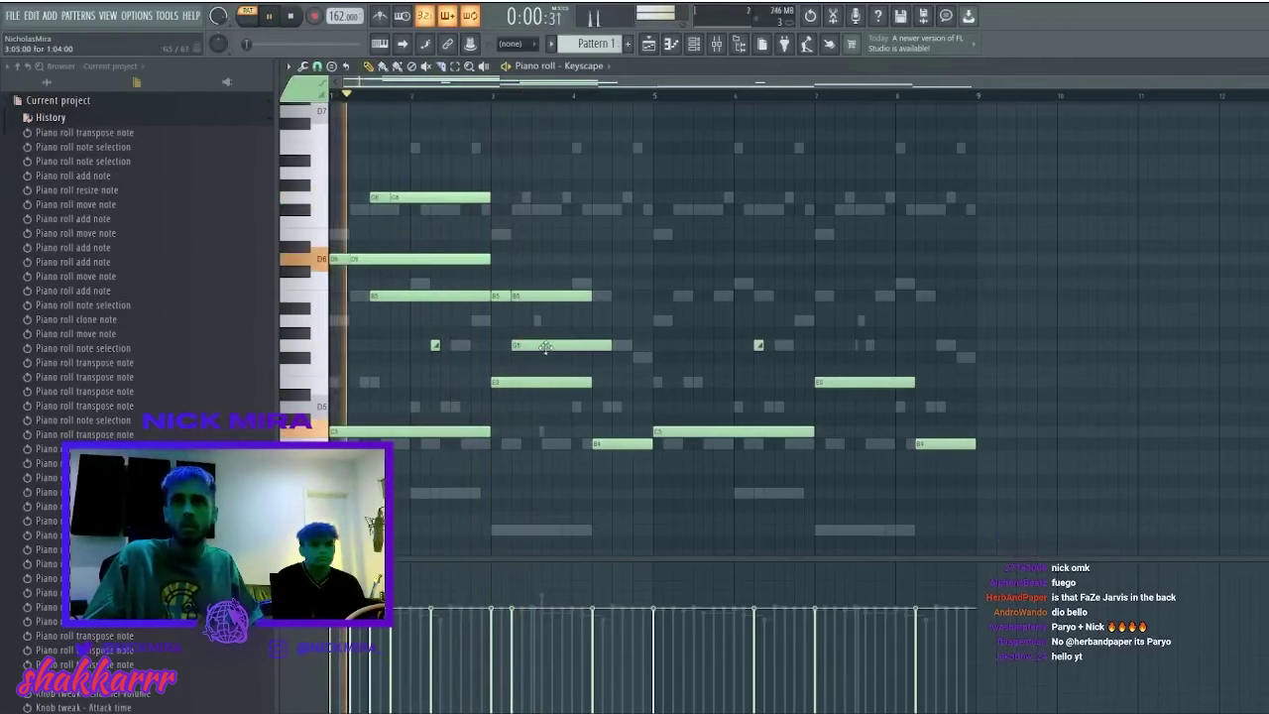
left_click_drag(544, 346, 585, 350)
- Add another B5 note to the Keyscape part, starting on beat 2 of bar 4
mouse_move(575, 289)
left_mouse_down()
mouse_move(578, 307)
mouse_move(652, 295)
left_mouse_up()
key("p")
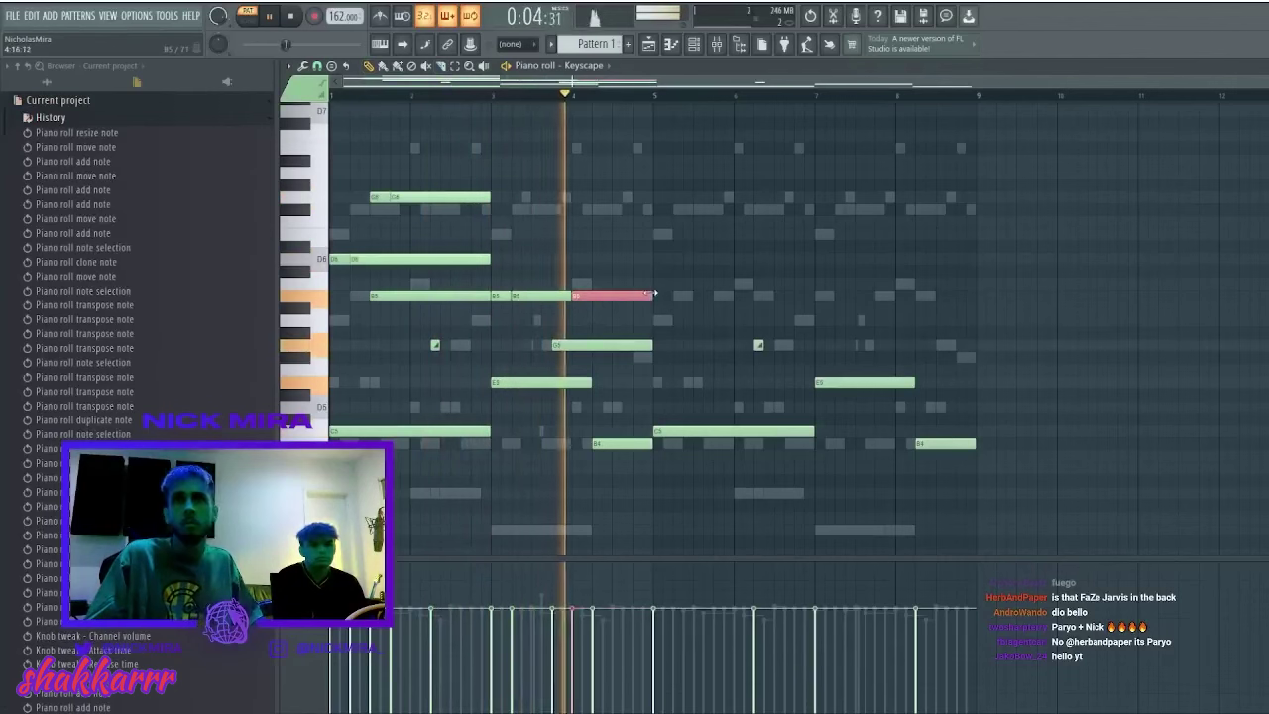
key("shift+Right")
key("space")
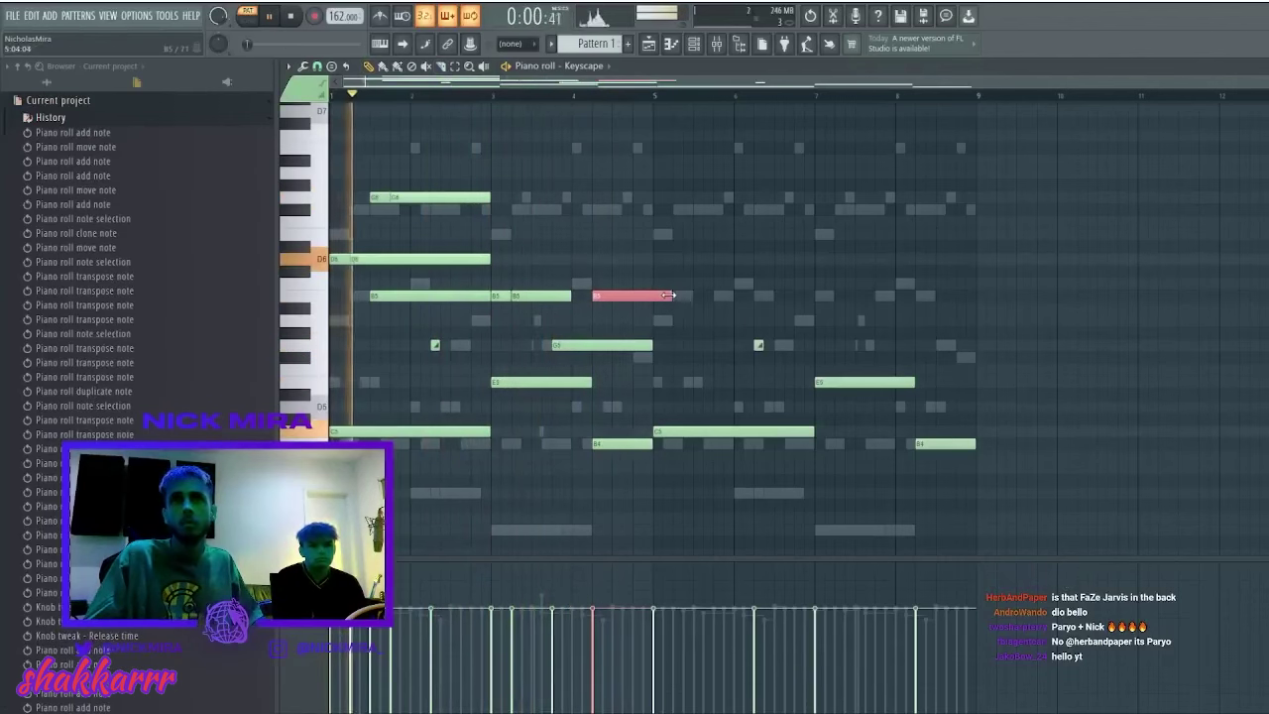
- Clear everything in the Keyscape part from bar 5 onward and duplicate bars 1 to 4 into bars 5 to 8
left_click_drag(676, 285, 1068, 547)
key("space")
key("space")
key("Delete")
key("ctrl+b")
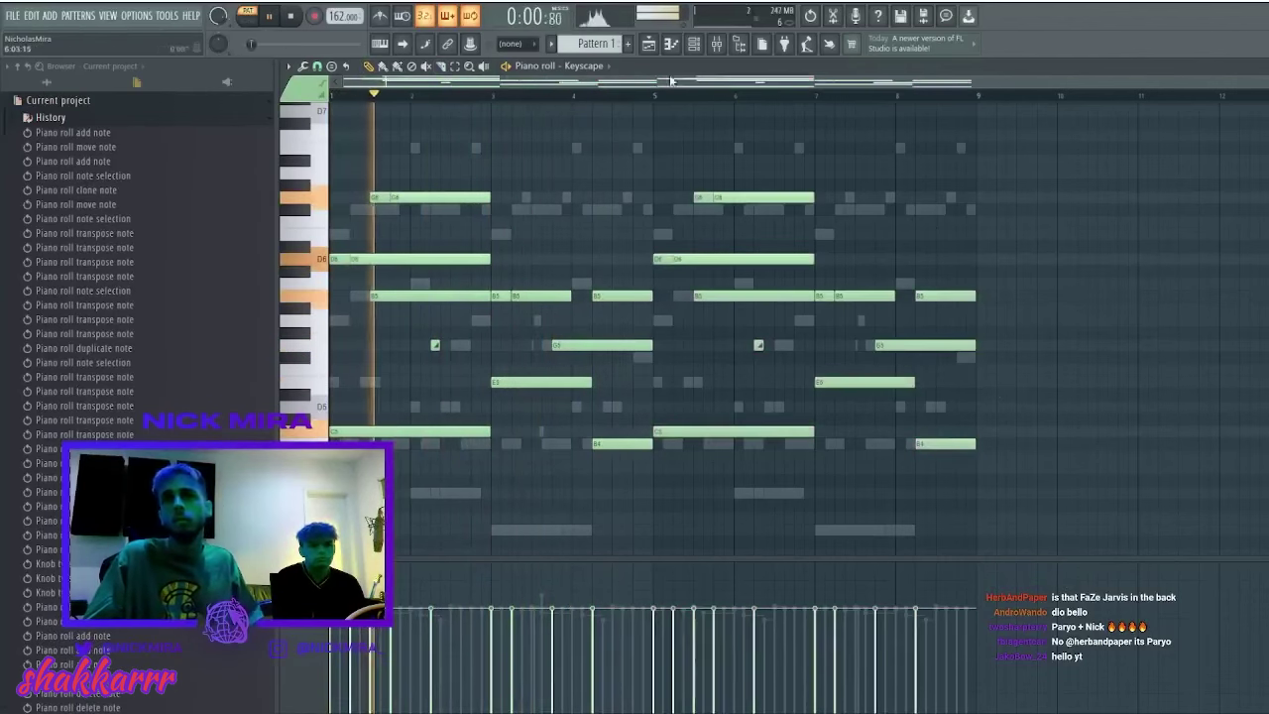
- Transpose all the Keyscape notes down one octave and add a B5 note on beat 1 of bar 1
key("F7")
left_click(363, 120)
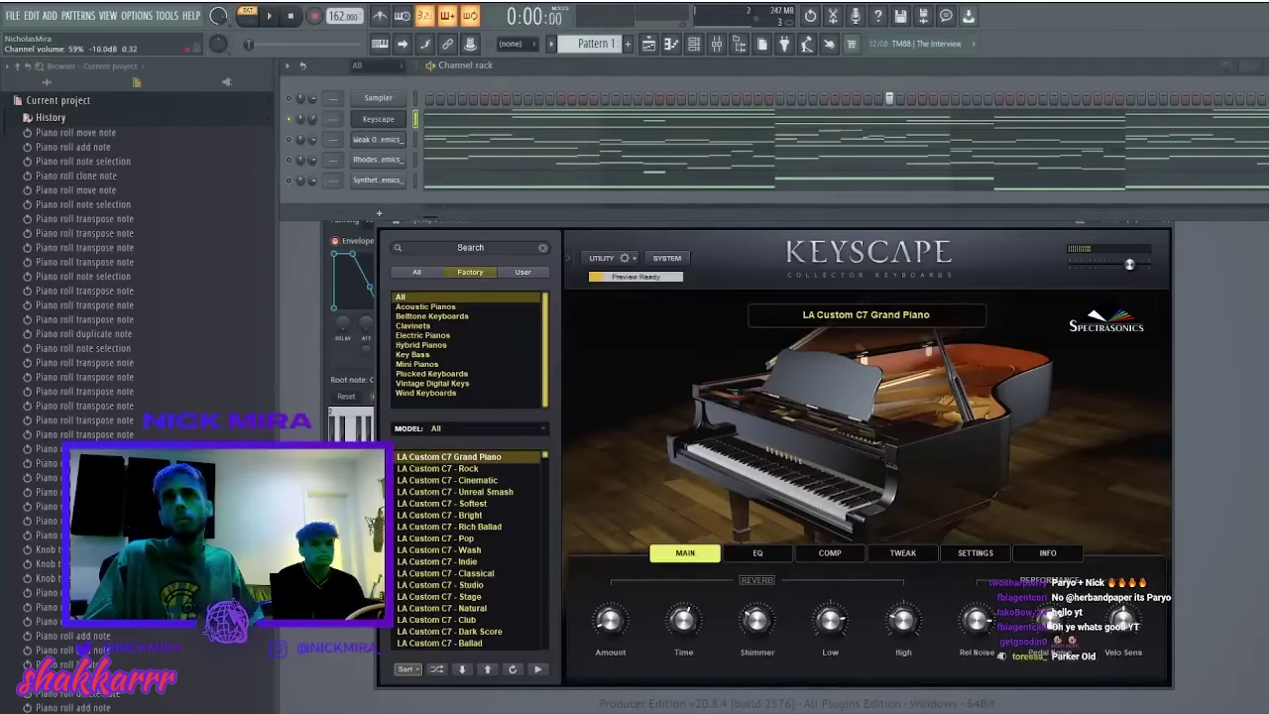
key("F7")
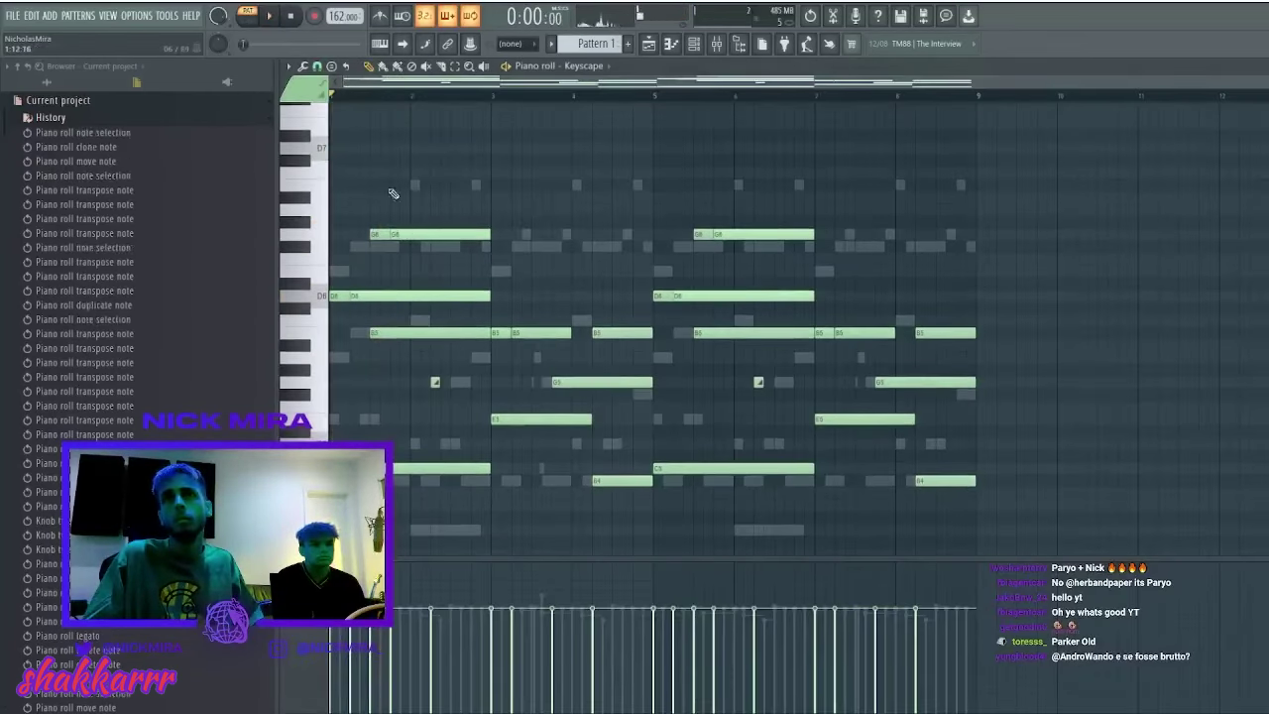
key("ctrl+Down")
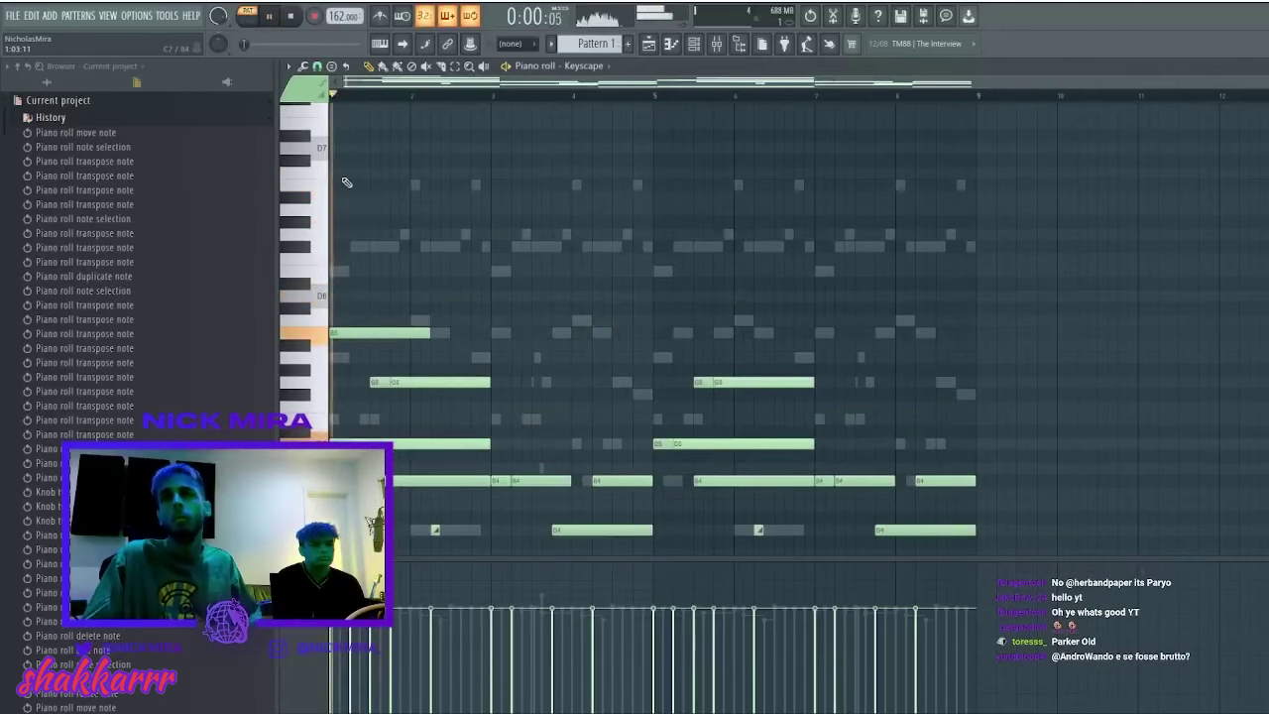
- Try G6 and E6 notes in Keyscape's bar 1, and delete them
scroll(433, 383, "up", 2)
left_click(360, 304)
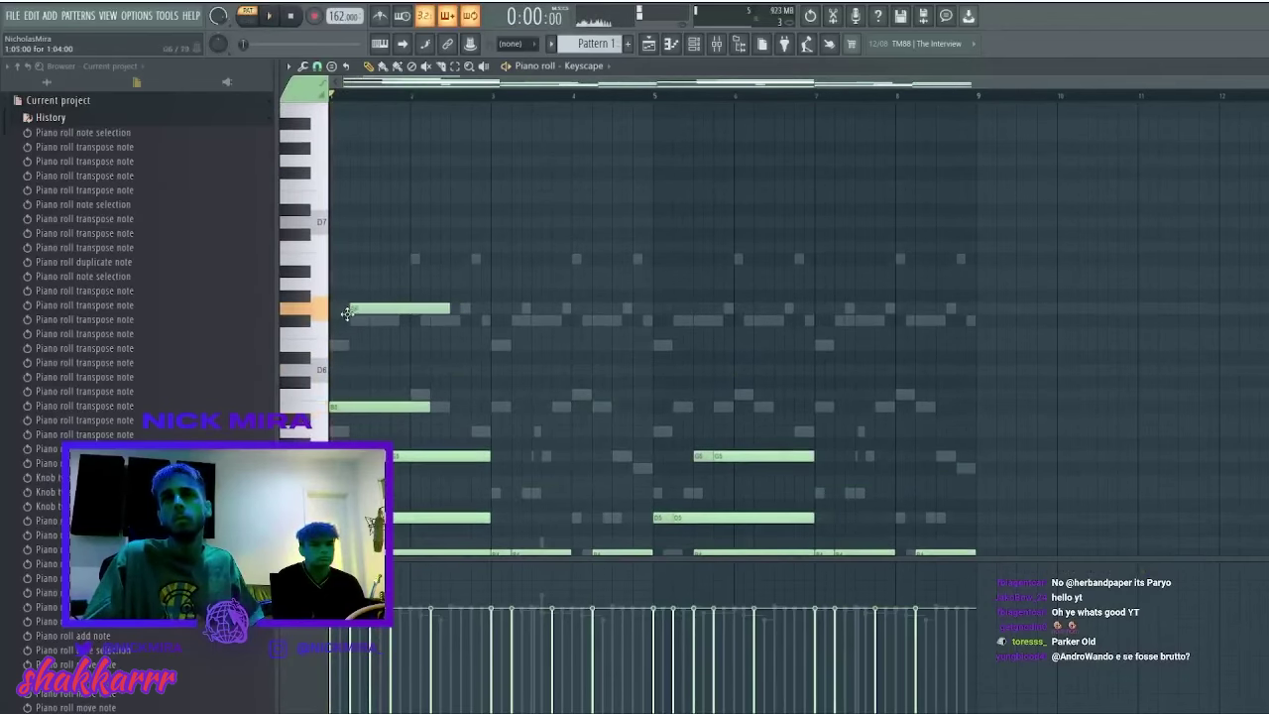
left_click_drag(323, 333, 320, 345)
key("space")
right_click(361, 346)
key("space")
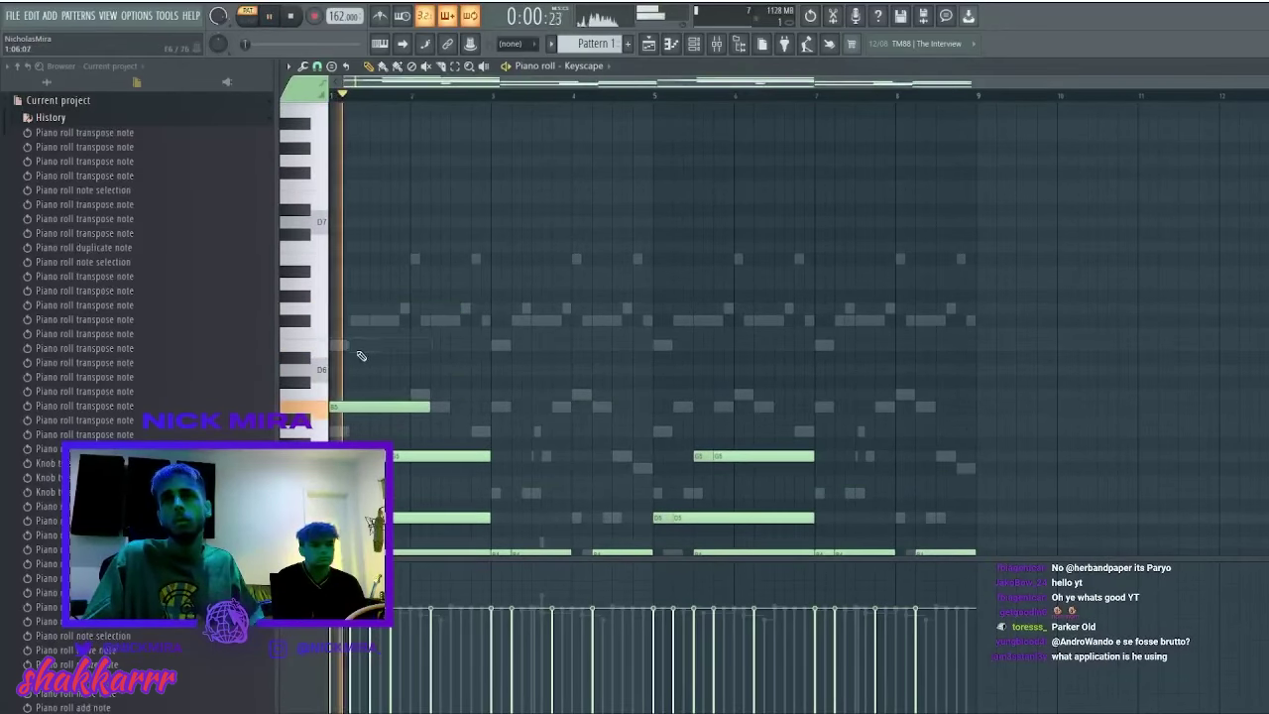
key("space")
left_click(341, 232)
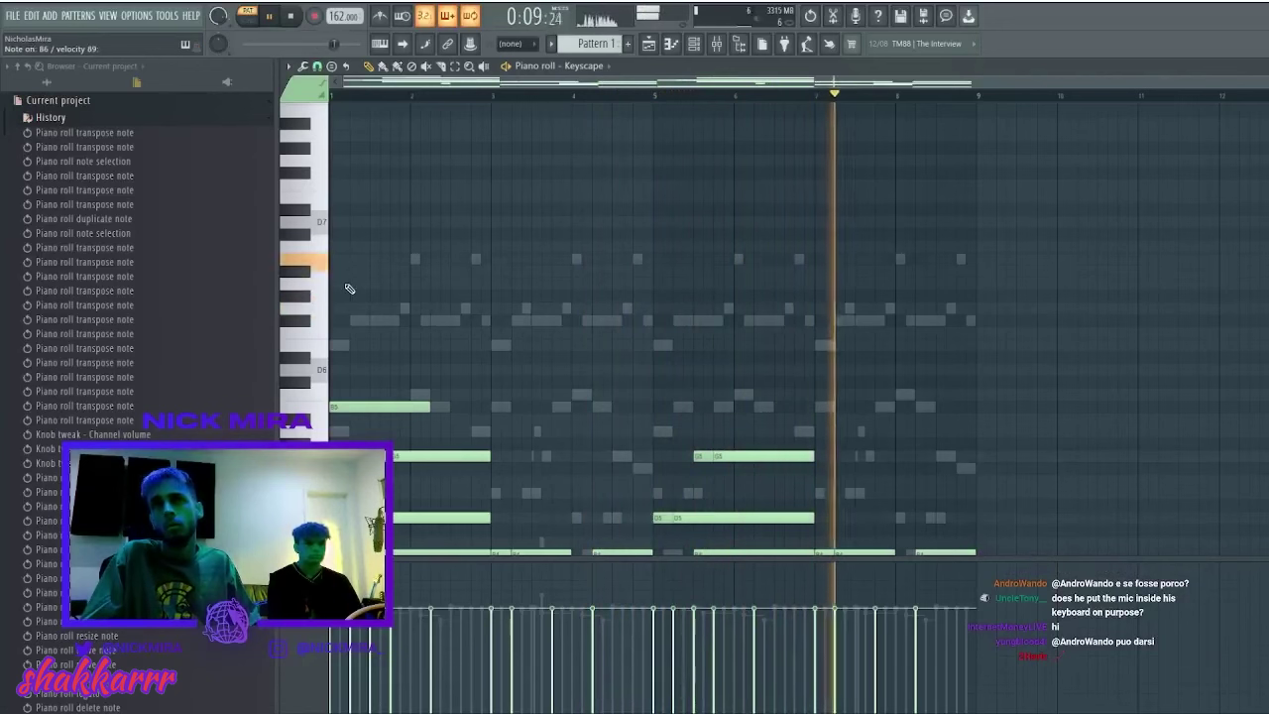
- Slice Keyscape's top B5 note at bar 2, the long D5 late in bar 2, and the G4 near the end of bar 4
scroll(859, 355, "down", 2)
scroll(860, 355, "down", 3)
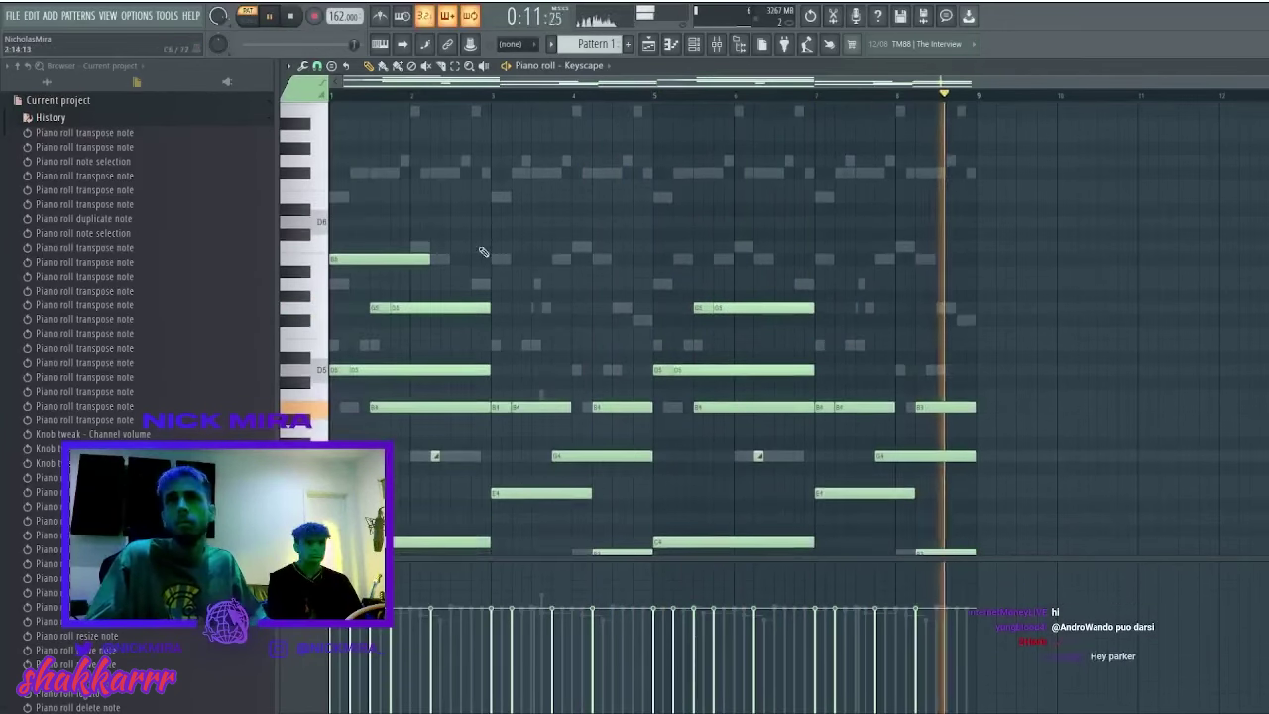
key("c")
left_click_drag(418, 263, 428, 288)
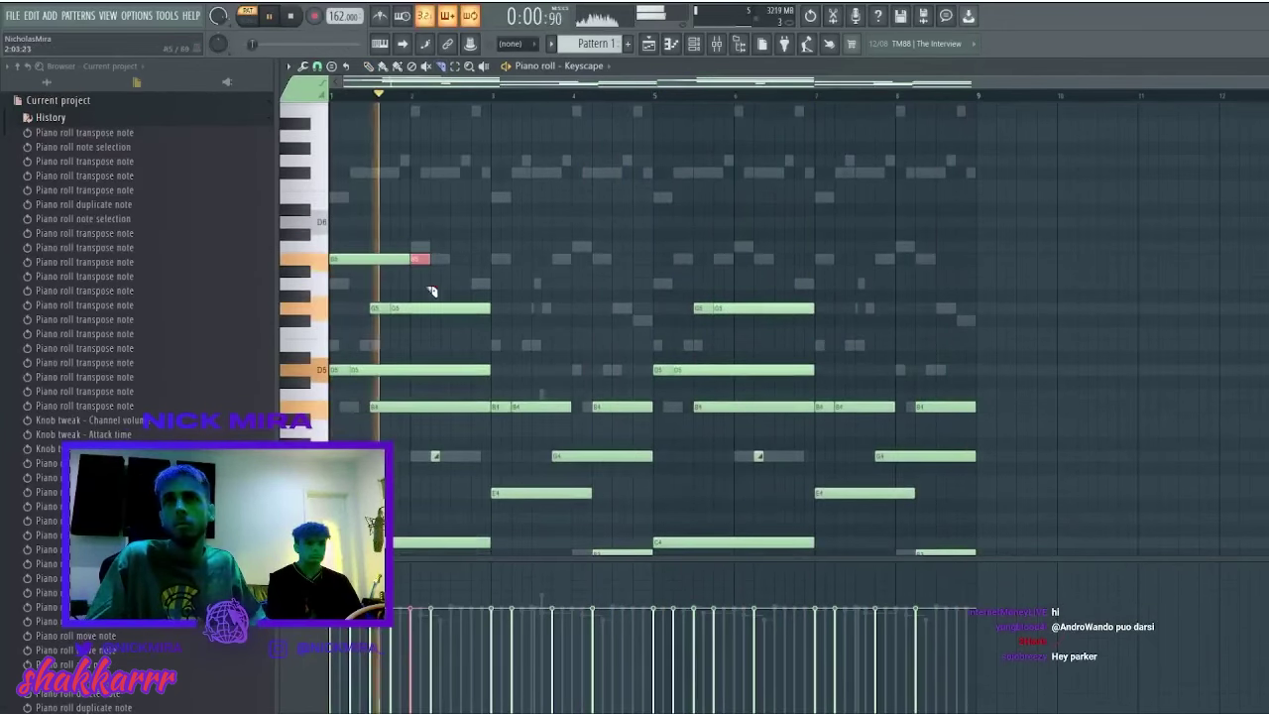
left_click(472, 372)
left_click(642, 456)
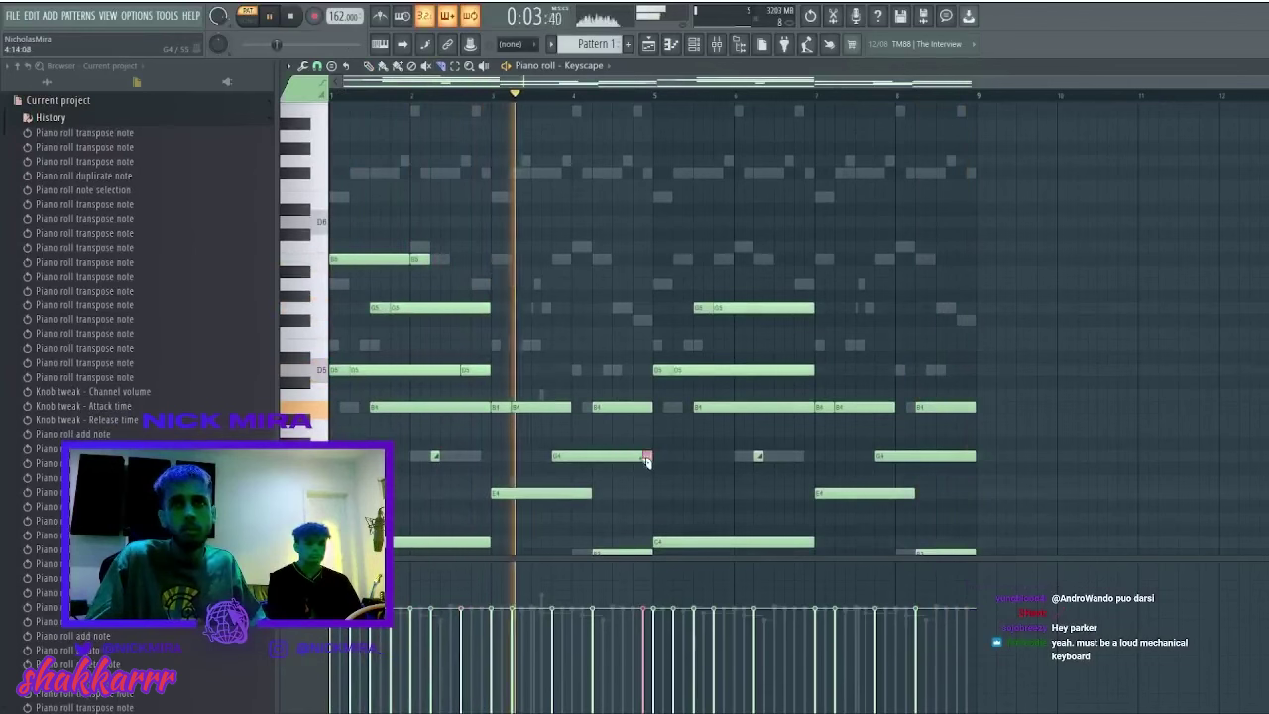
key("p")
- Slice Keyscape's D5 at beat 2 of bar 6, the B4 later in bar 6, and the G4 midway through bar 8
key("c")
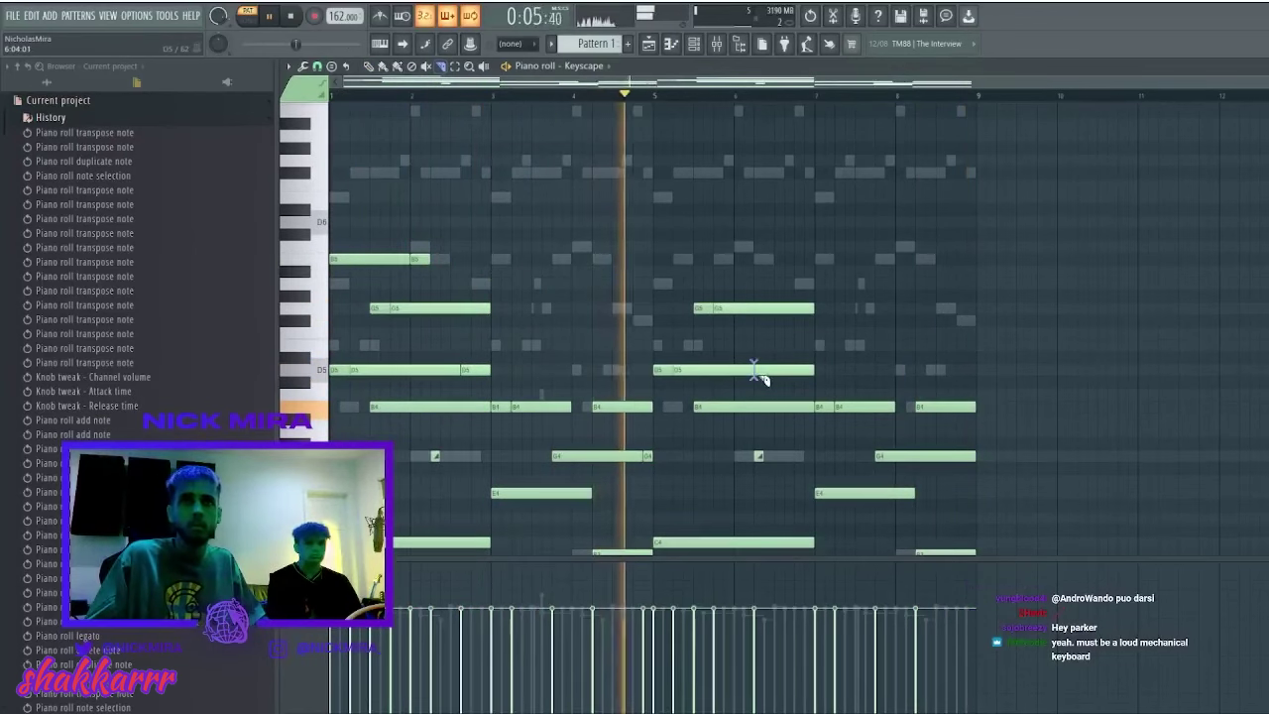
left_click(754, 369)
left_click(784, 409)
left_click(950, 457)
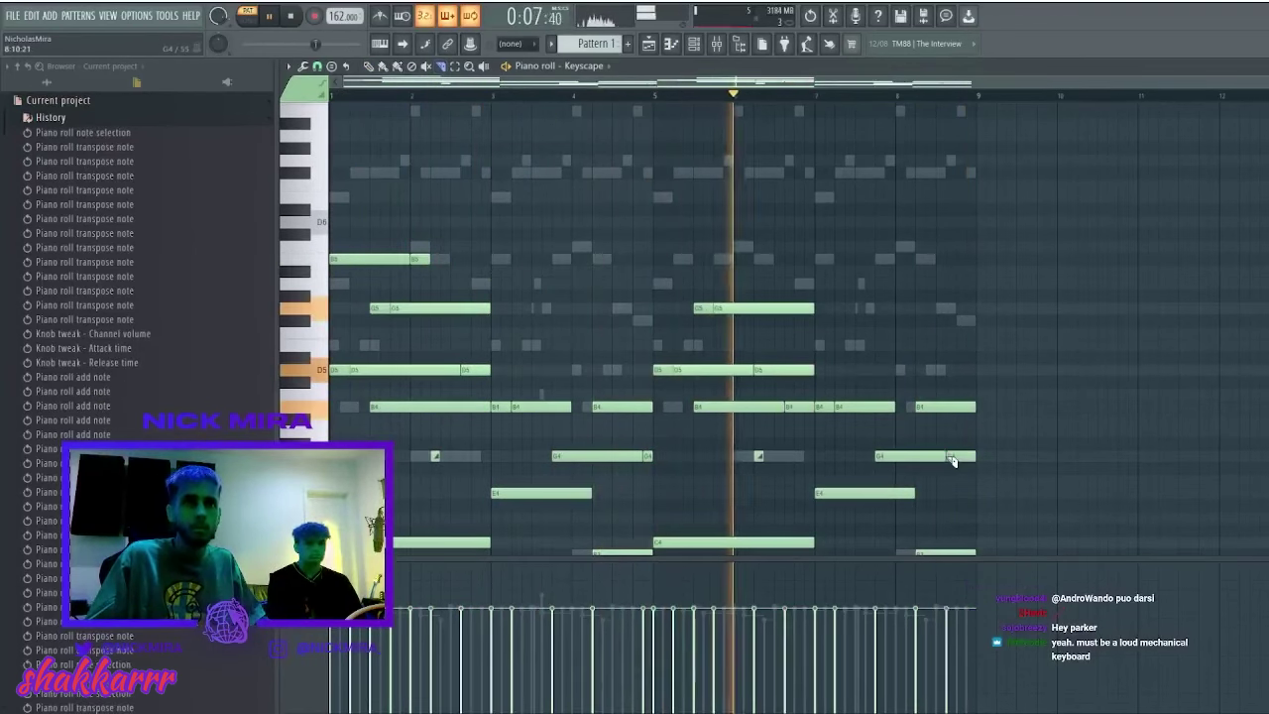
key("p")
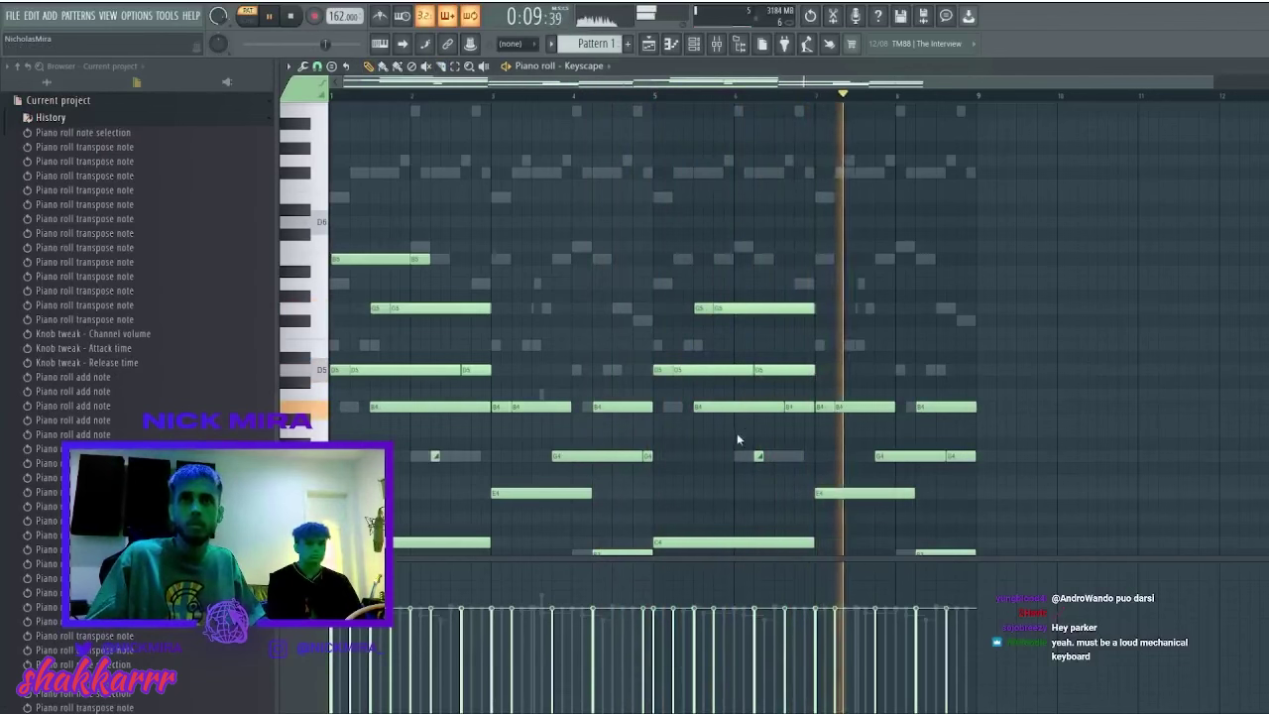
- Randomize the velocities of the Keyscape notes at 50% and lower all of them together
key("alt+e")
key("ctrl+z")
key("space")
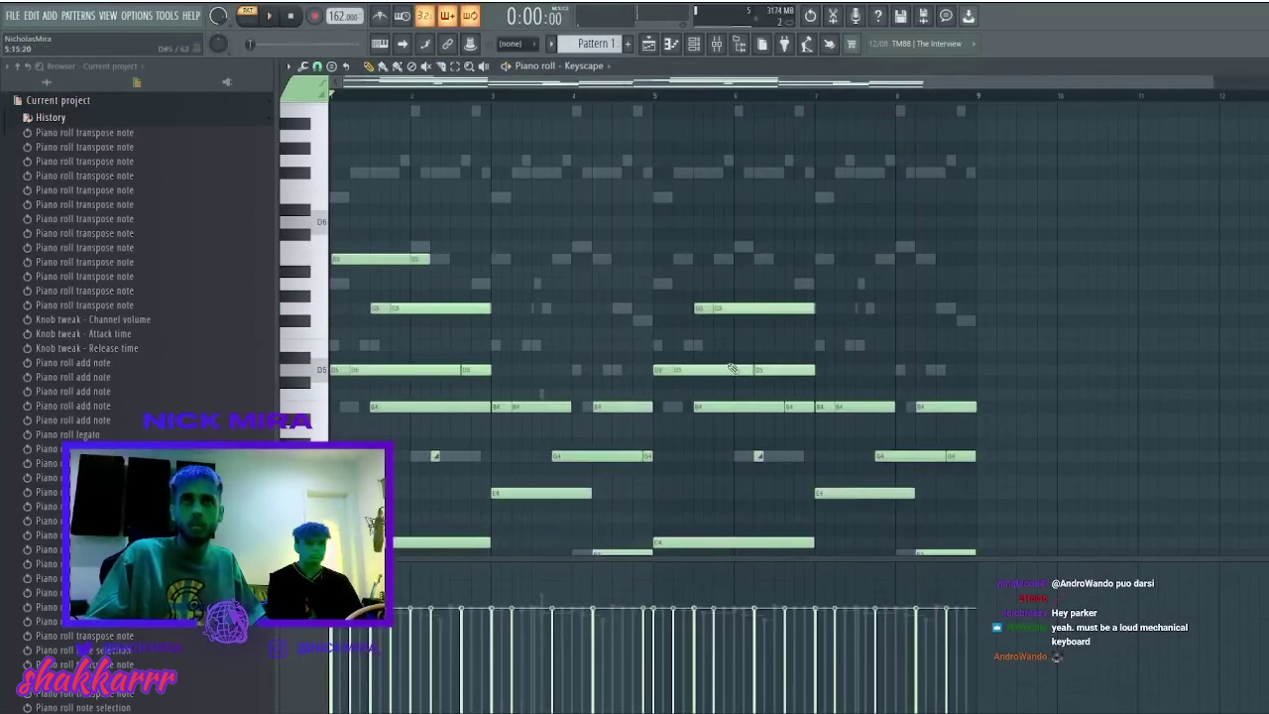
key("alt+r")
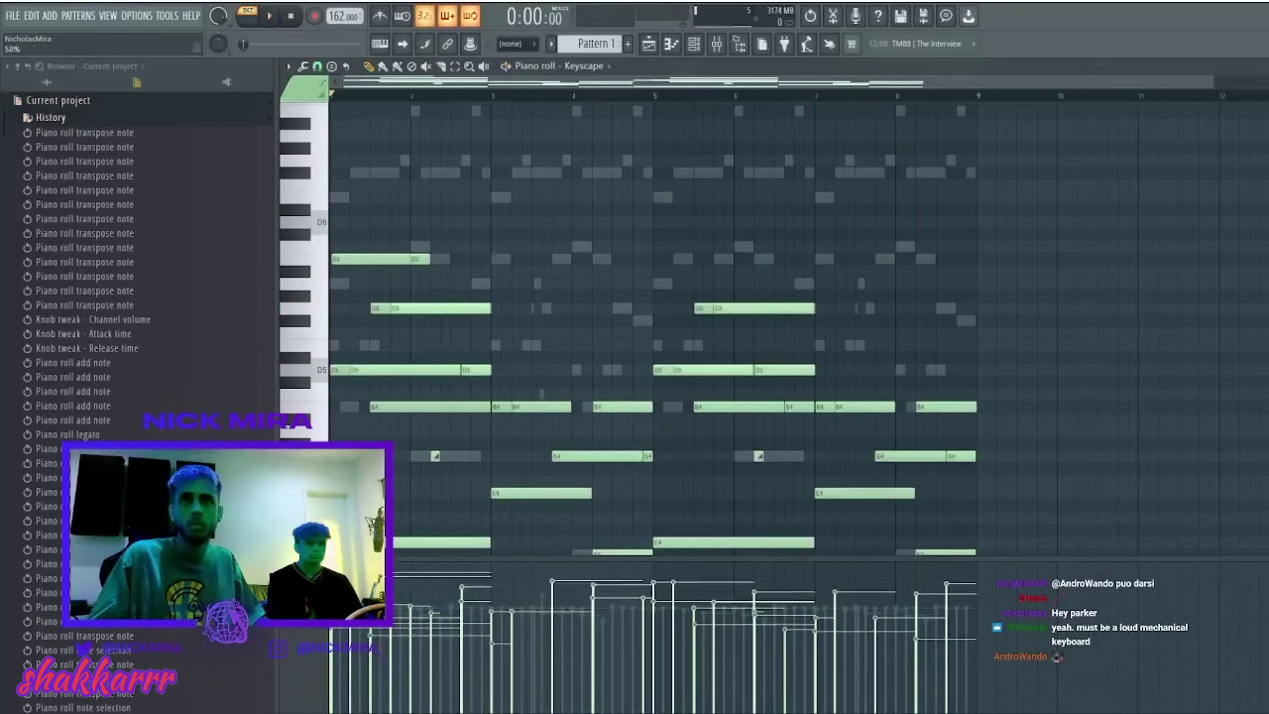
key("ctrl+a")
scroll(654, 369, "down", 5)
key("space")
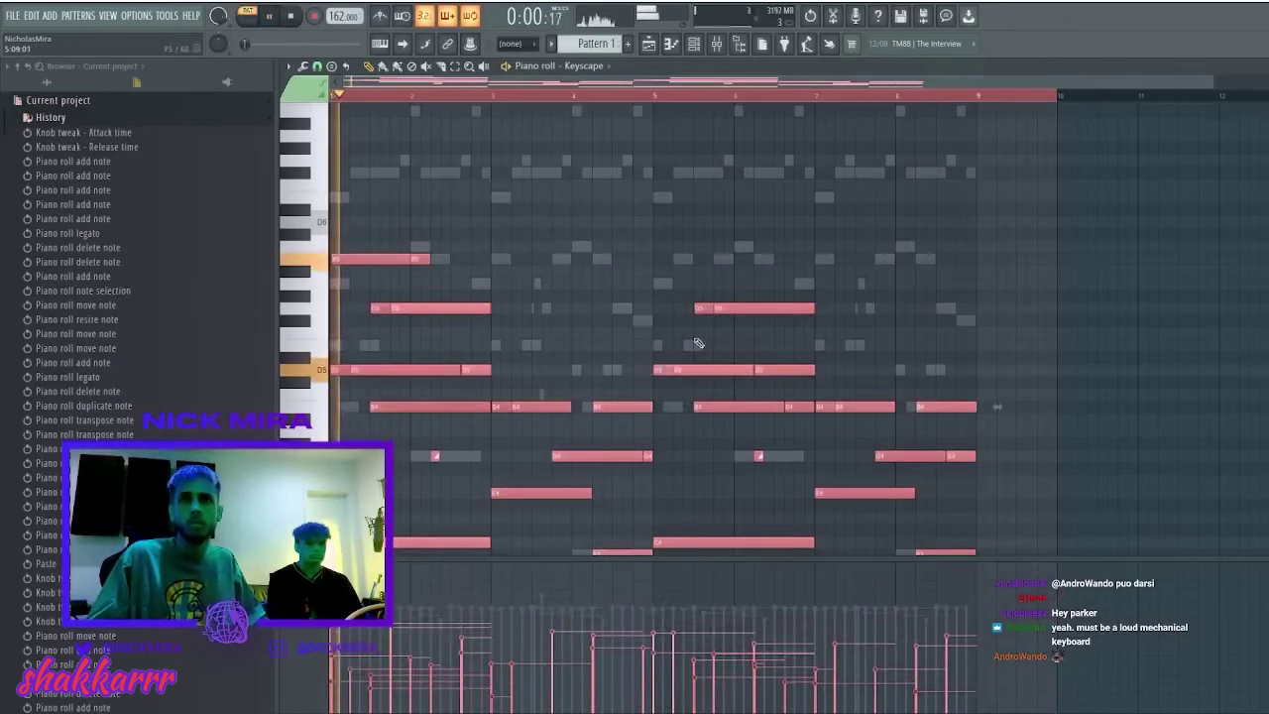
left_click(701, 343, "ctrl")
- Leave the piano roll, unsolo the Keyscape channel and lower its volume against the other parts
key("Escape")
right_click(289, 120)
key("space")
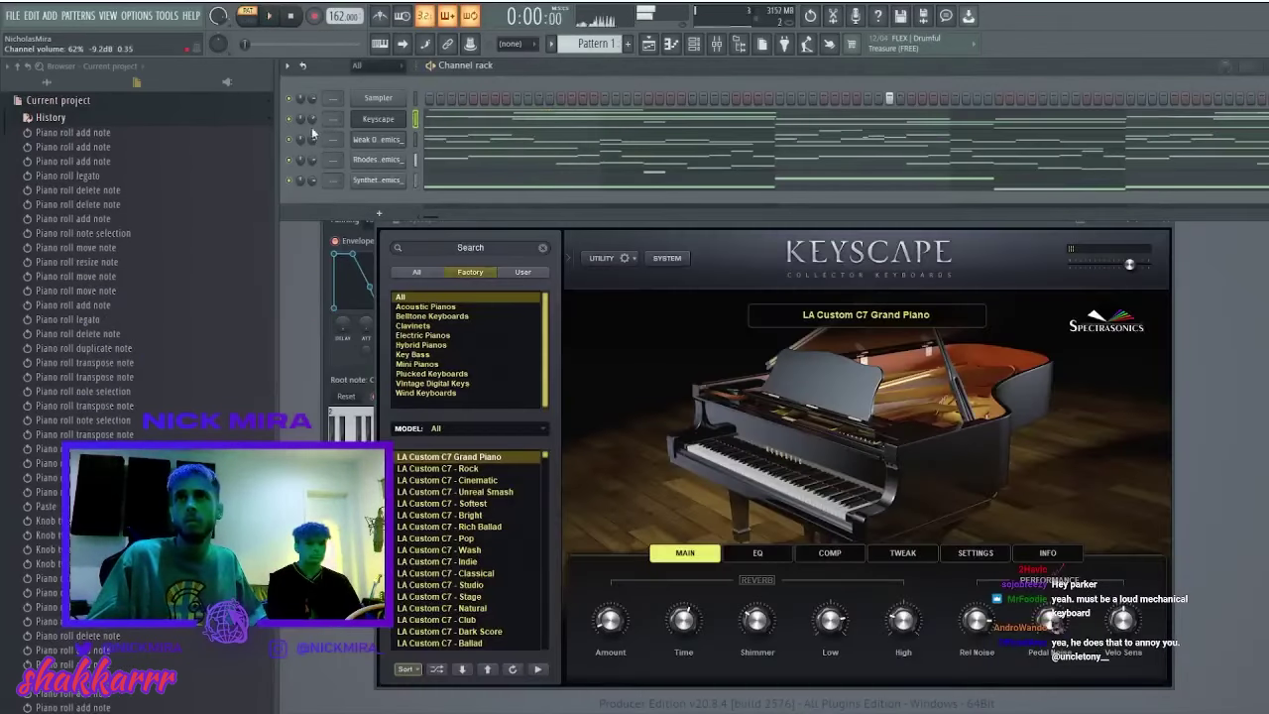
key("space")
left_click_drag(312, 123, 315, 158)
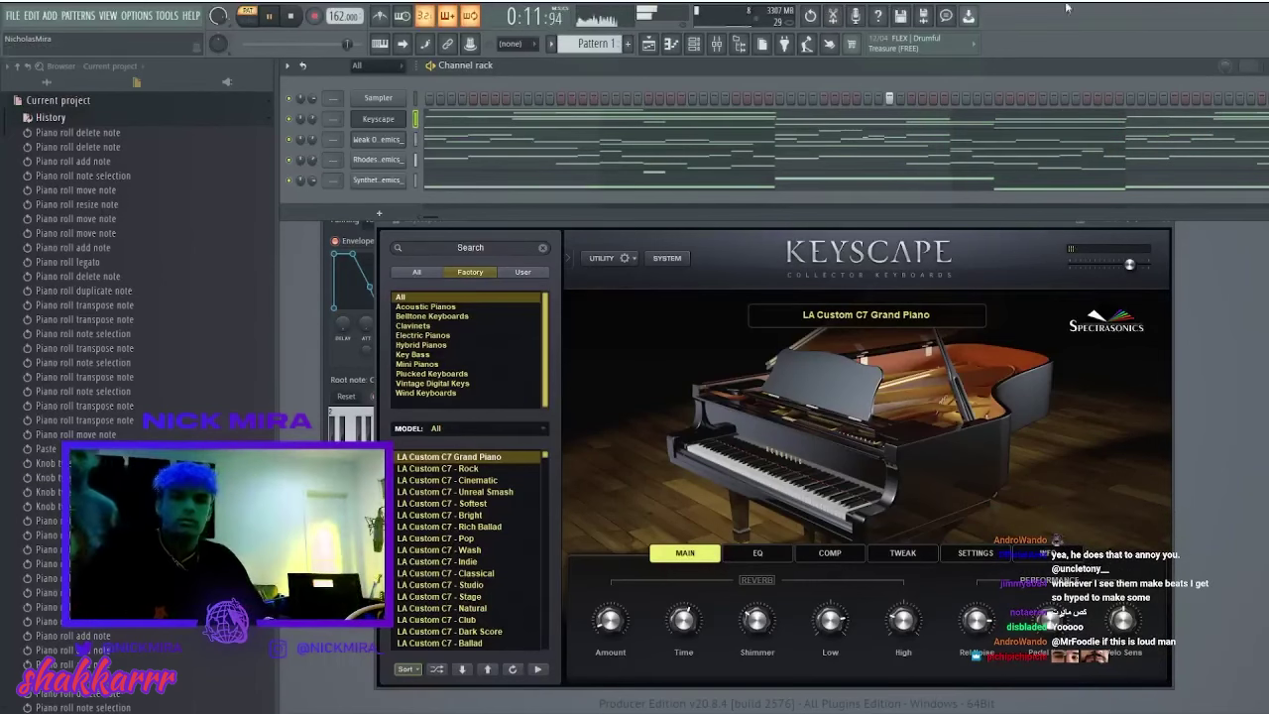
key("space")
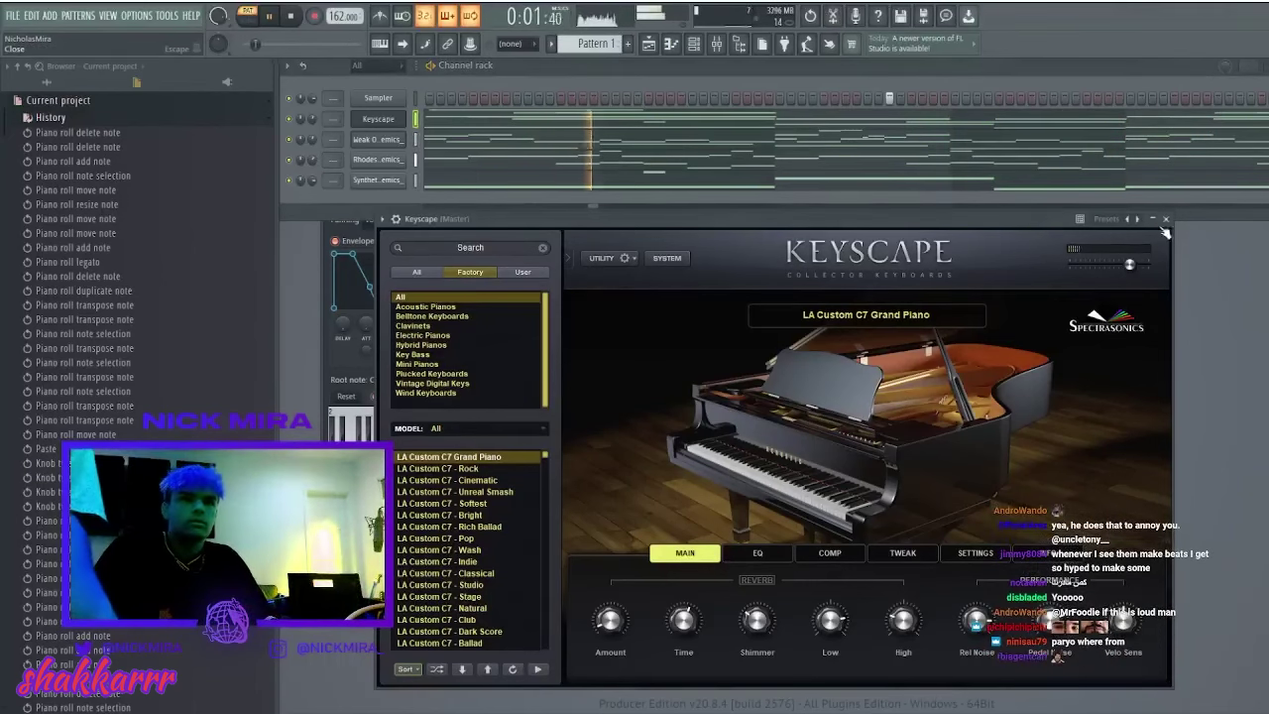
- Close the open instrument windows and add the Vibrate Oneshot Lead sample from the one-shot kit as a new channel
left_click(1166, 222)
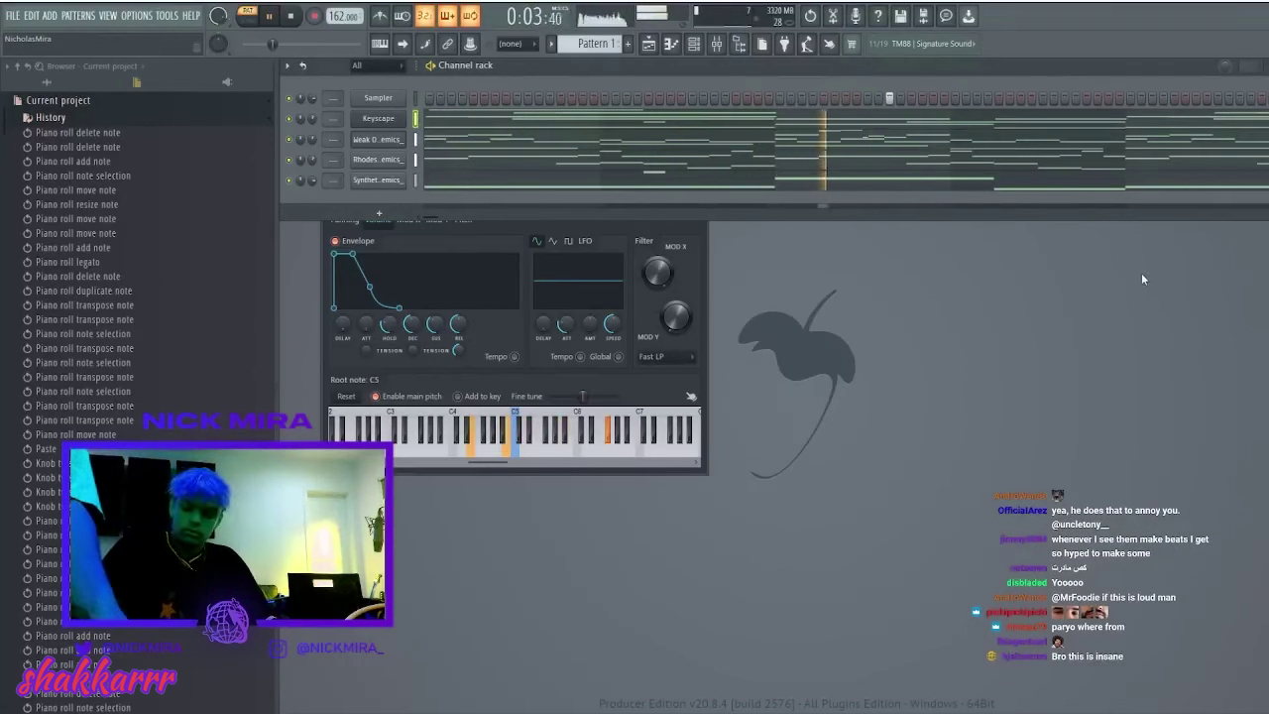
left_click(474, 247)
left_click(701, 166)
left_click(52, 86)
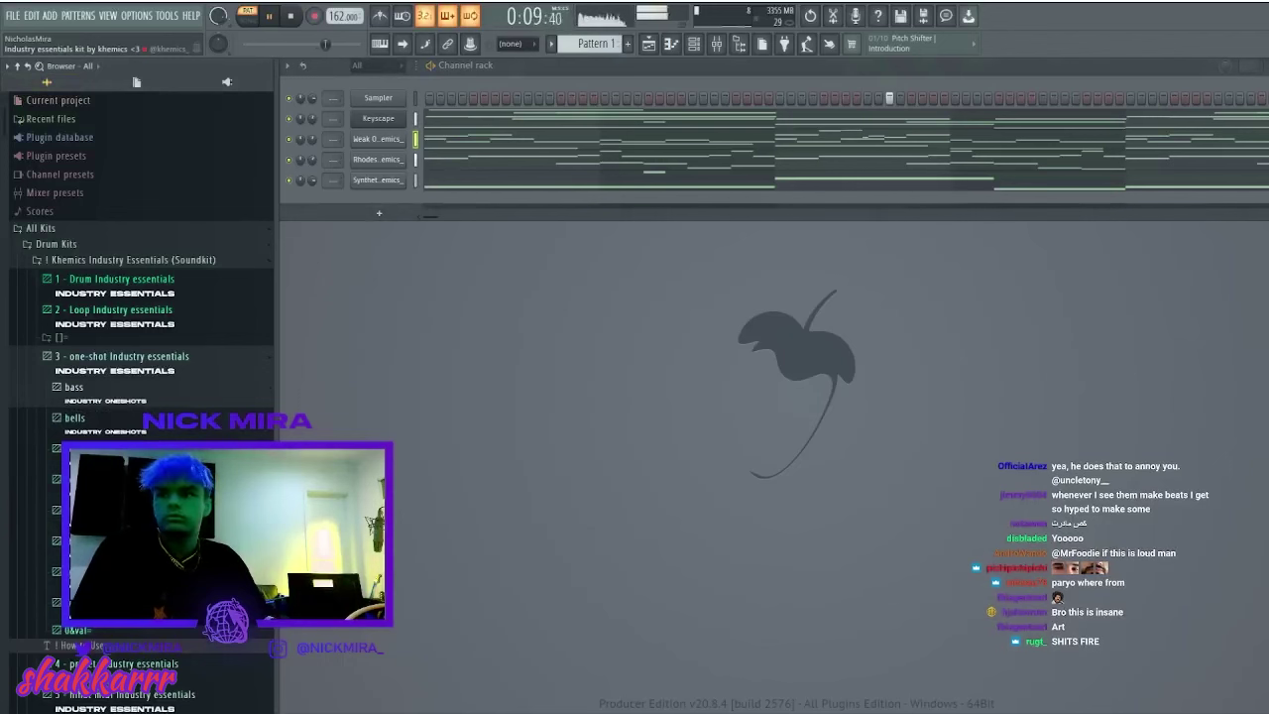
left_click(117, 397)
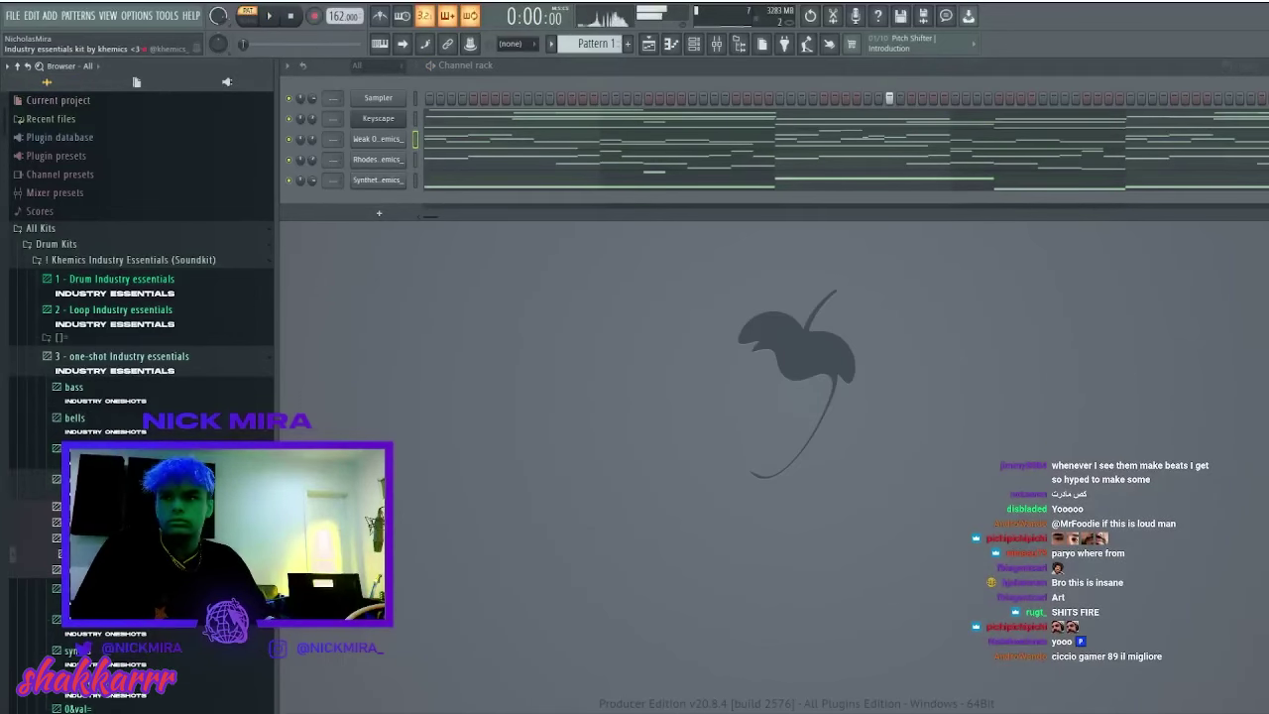
left_click_drag(119, 522, 359, 225)
- Lower the Vibrate lead channel's volume and raise its sample start offset slightly to trim the attack
left_click(367, 202)
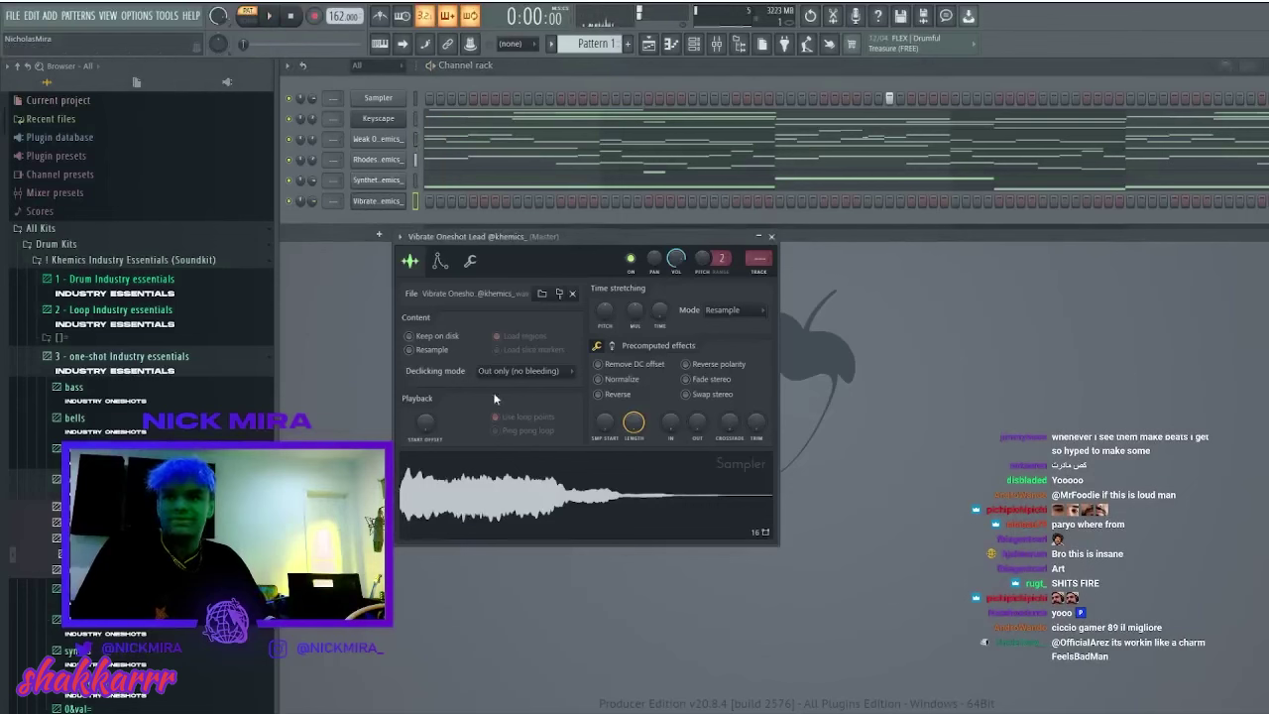
mouse_move(605, 424)
left_mouse_down()
mouse_move(605, 408)
mouse_move(605, 439)
left_mouse_up()
left_click(579, 528)
left_click(595, 482)
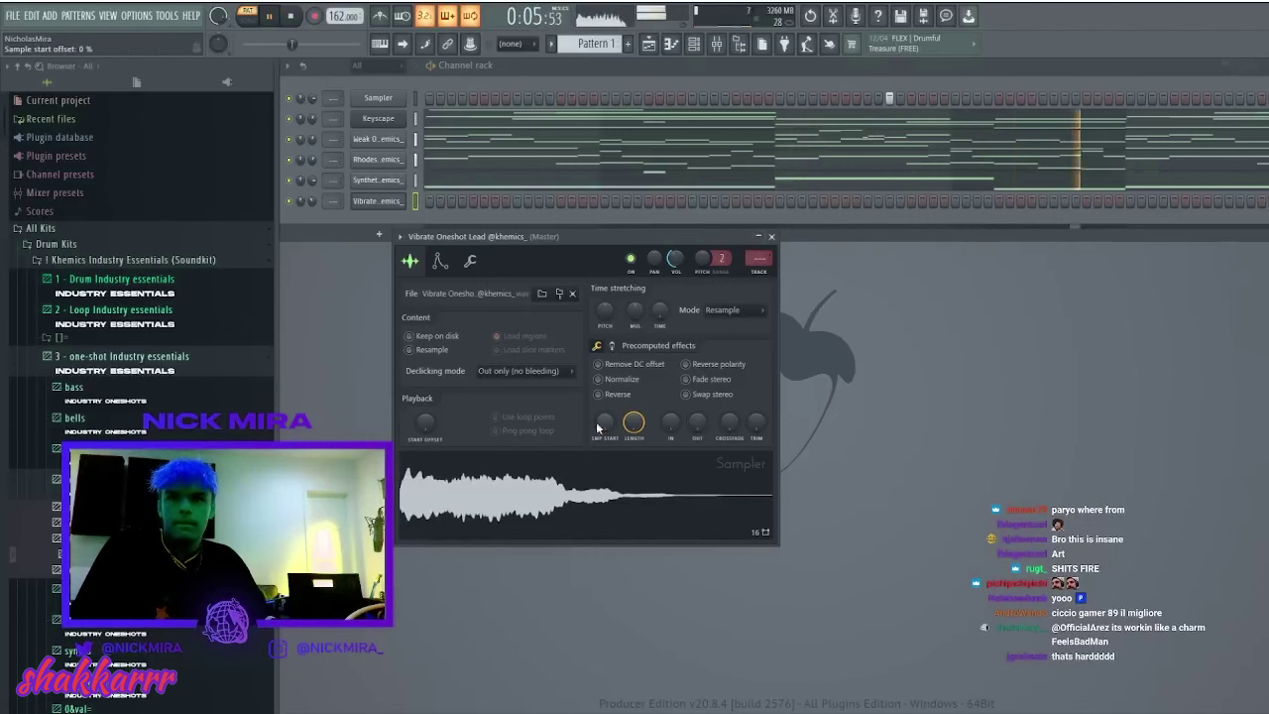
left_click(771, 237)
- Shape the Vibrate lead's volume envelope with a longer hold and a decay time of 5%
left_click(370, 202)
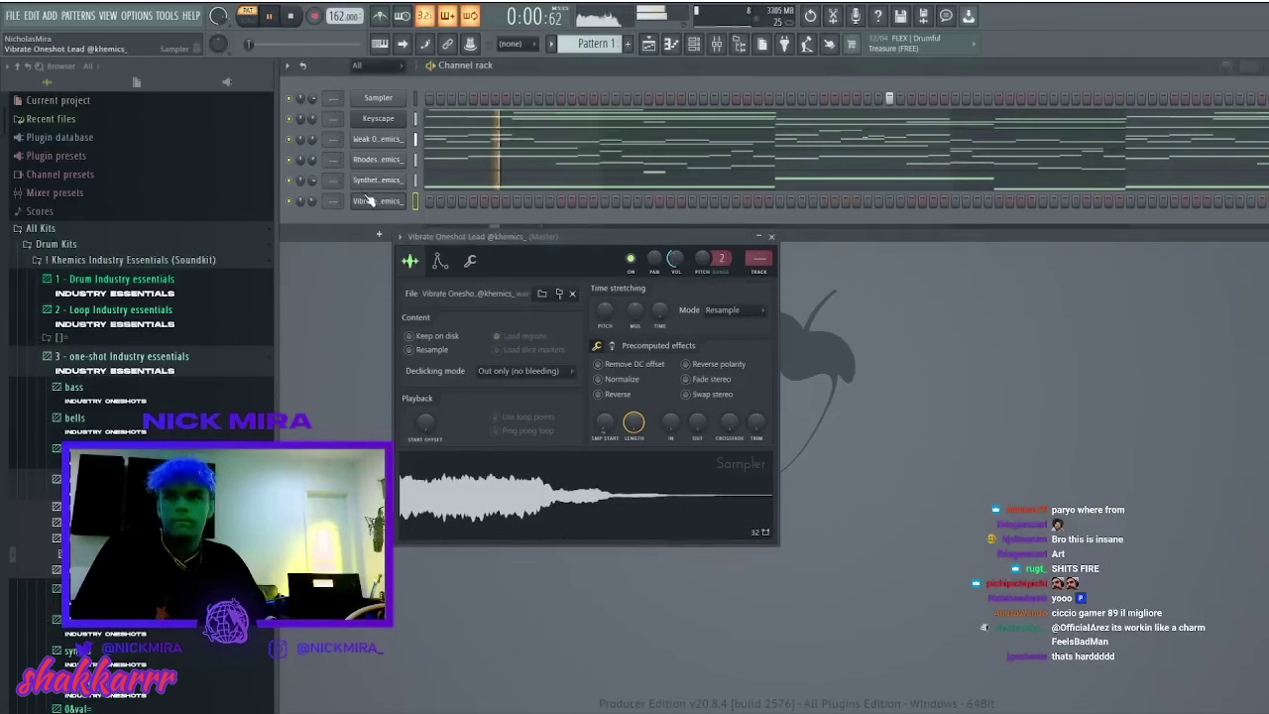
left_click(440, 264)
left_click_drag(438, 394, 461, 337)
left_click_drag(484, 394, 484, 436)
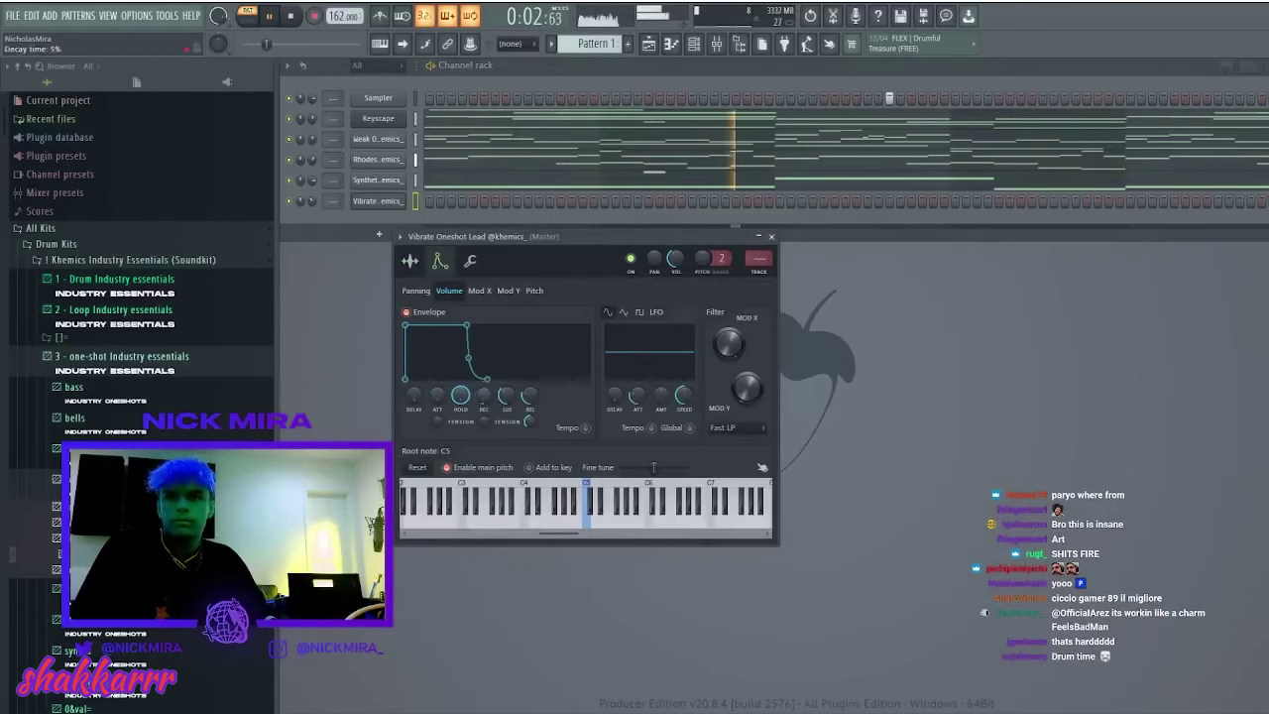
left_click(772, 237)
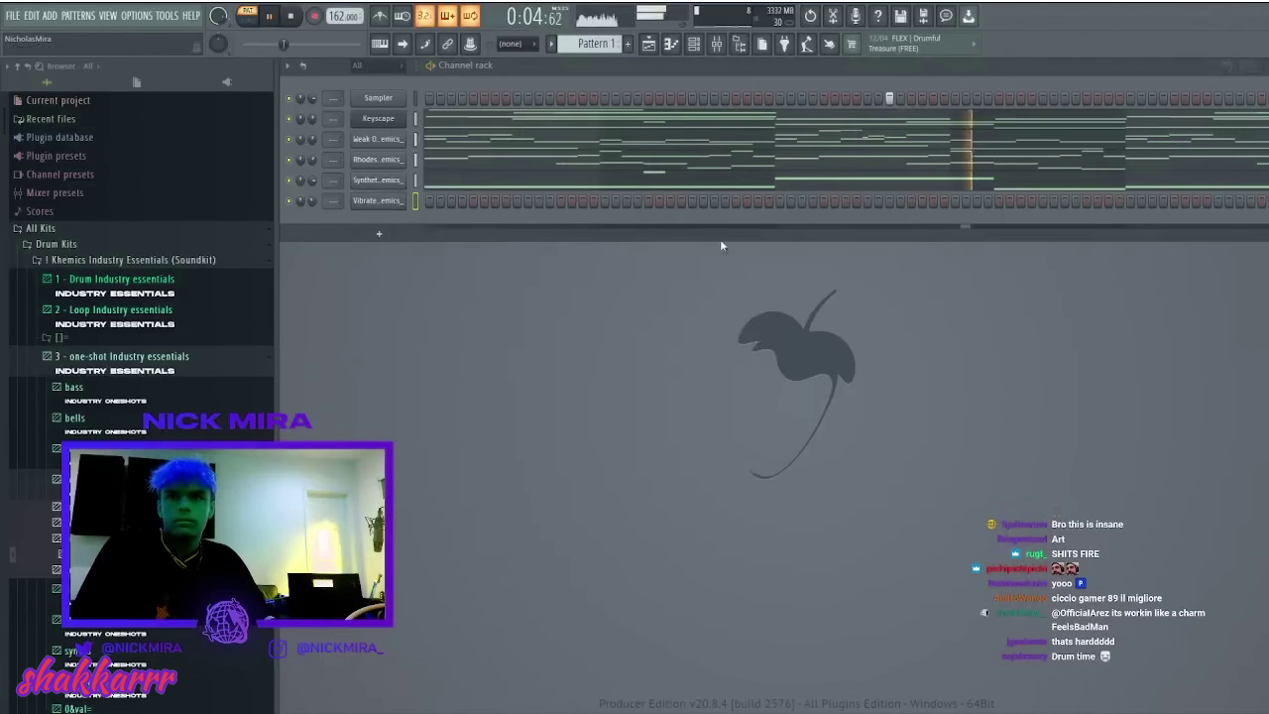
- Open the Vibrate lead's piano roll and place a B4 note at the start of bar 1
key("F7")
scroll(408, 84, "up", 1)
key("space")
scroll(408, 96, "up", 3)
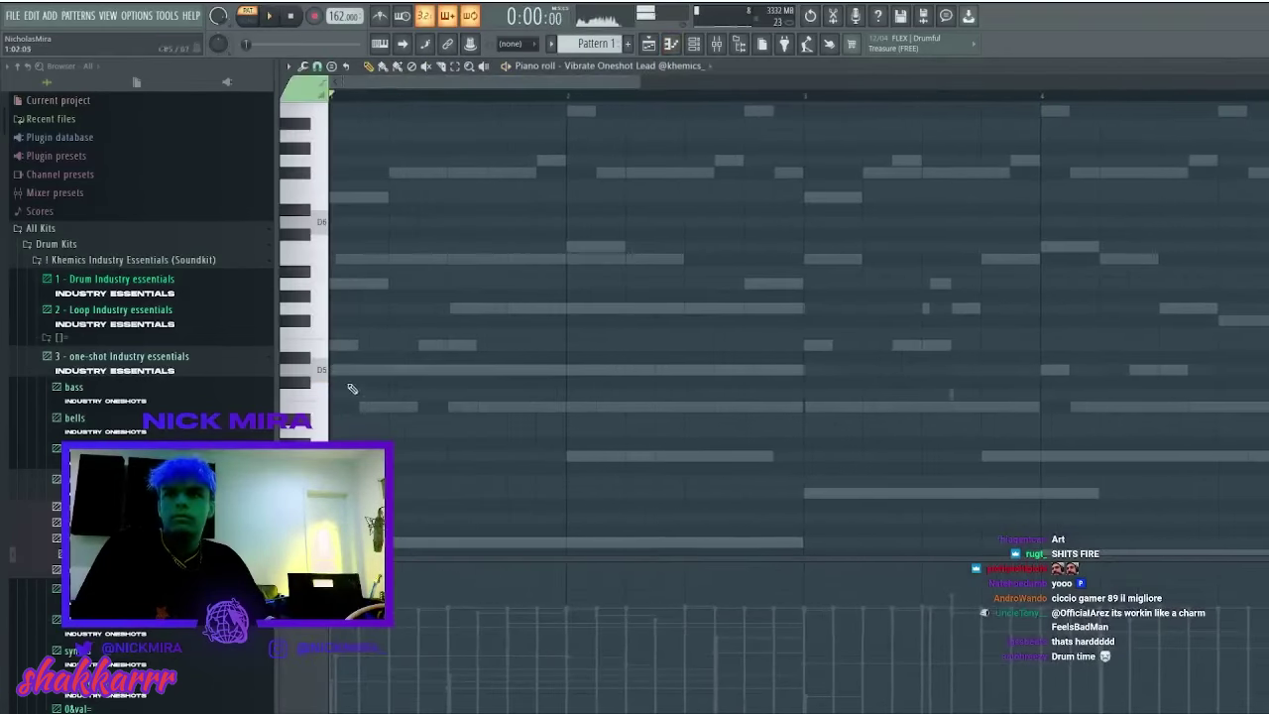
left_click_drag(349, 385, 299, 404)
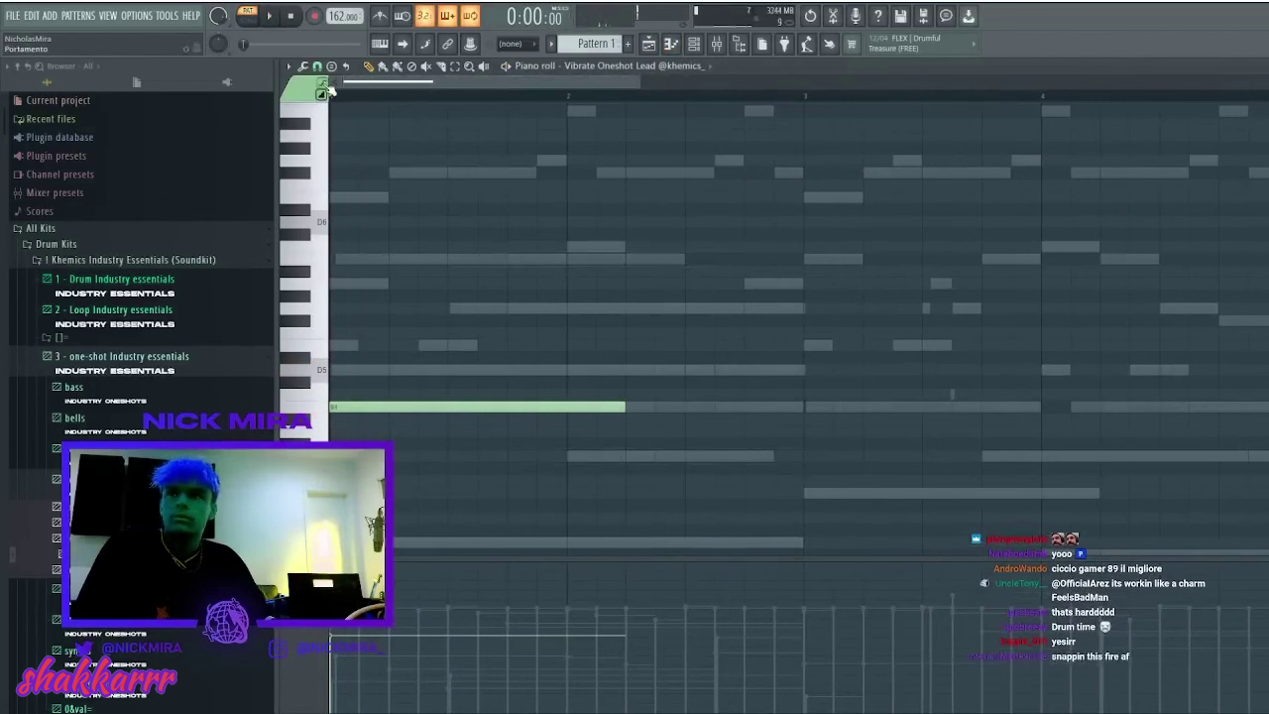
- Add a G5 slide note on beat 2 of bar 1, shorten it to two steps and audition it
left_click_drag(392, 225, 392, 308)
key("space")
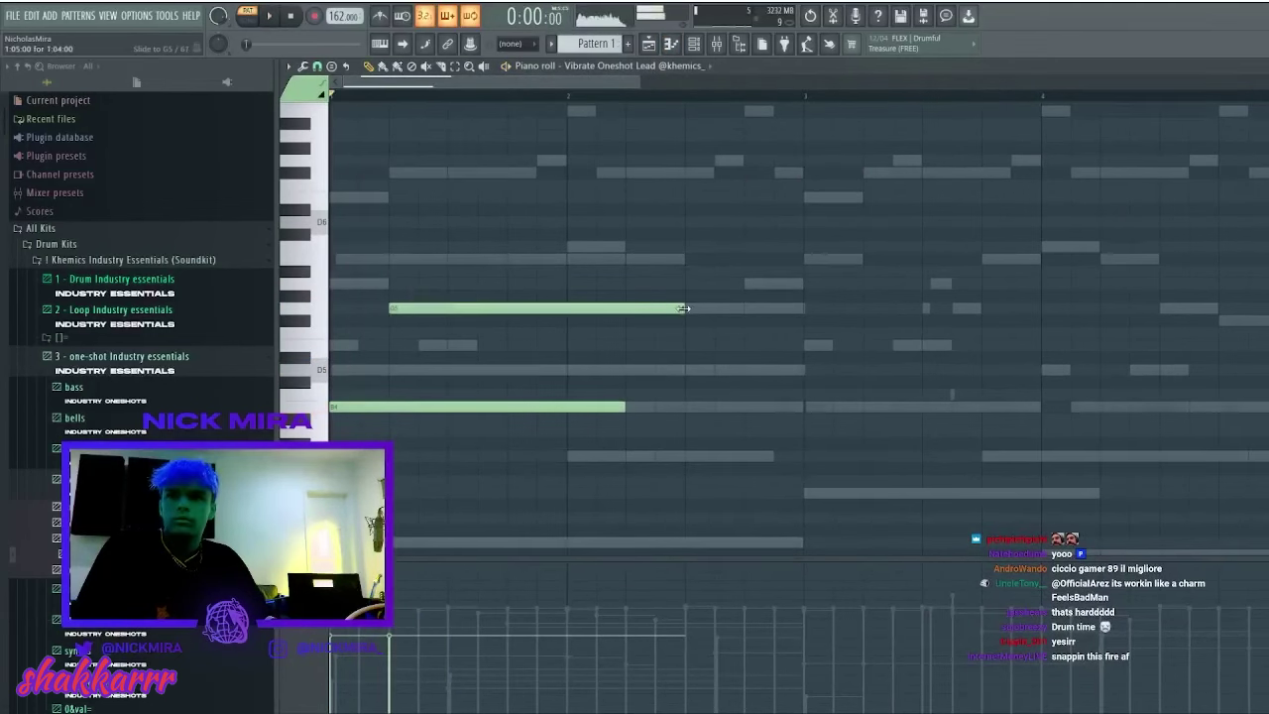
left_click_drag(682, 308, 402, 309)
key("space")
key("space")
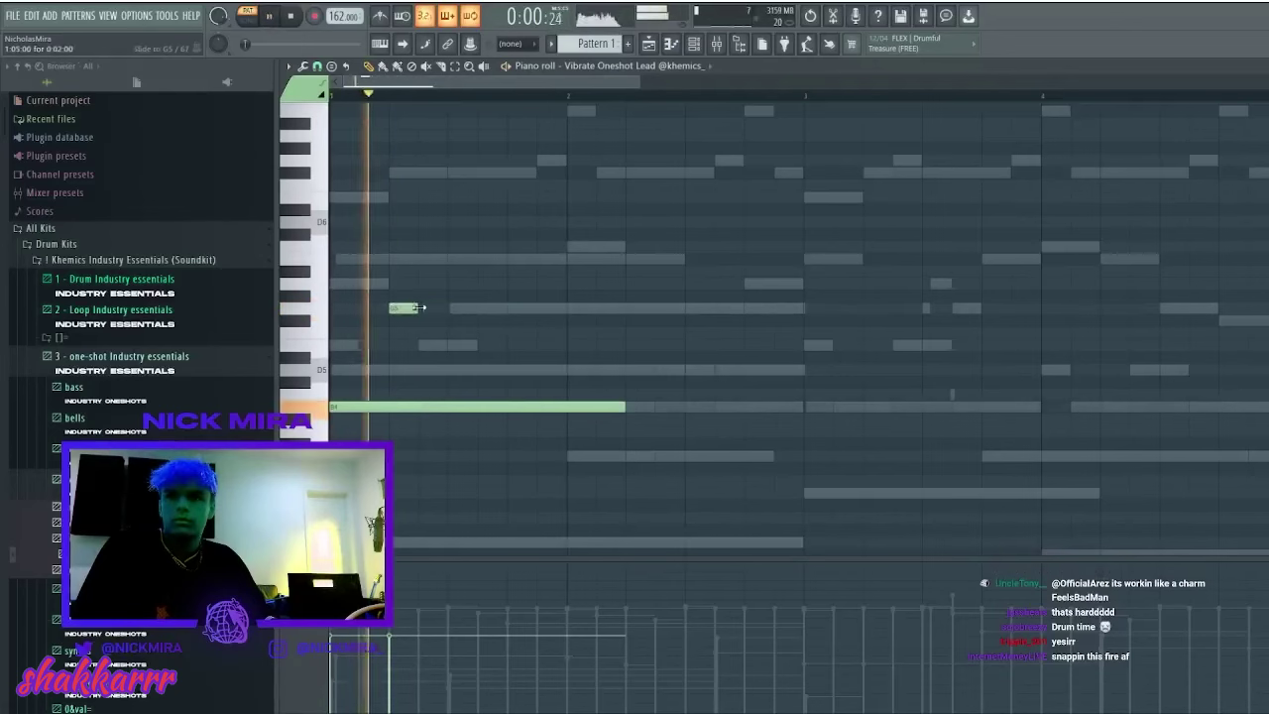
key("space")
scroll(464, 82, "up", 8)
scroll(464, 82, "down", 2)
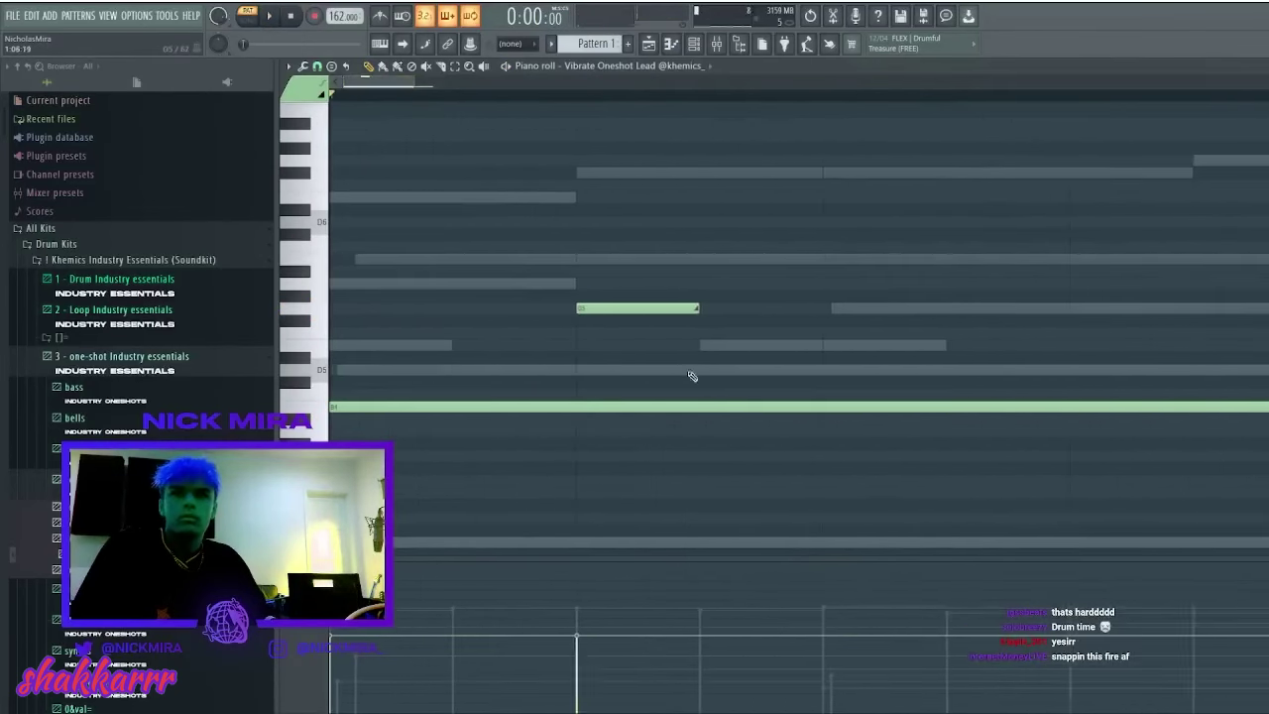
key("space")
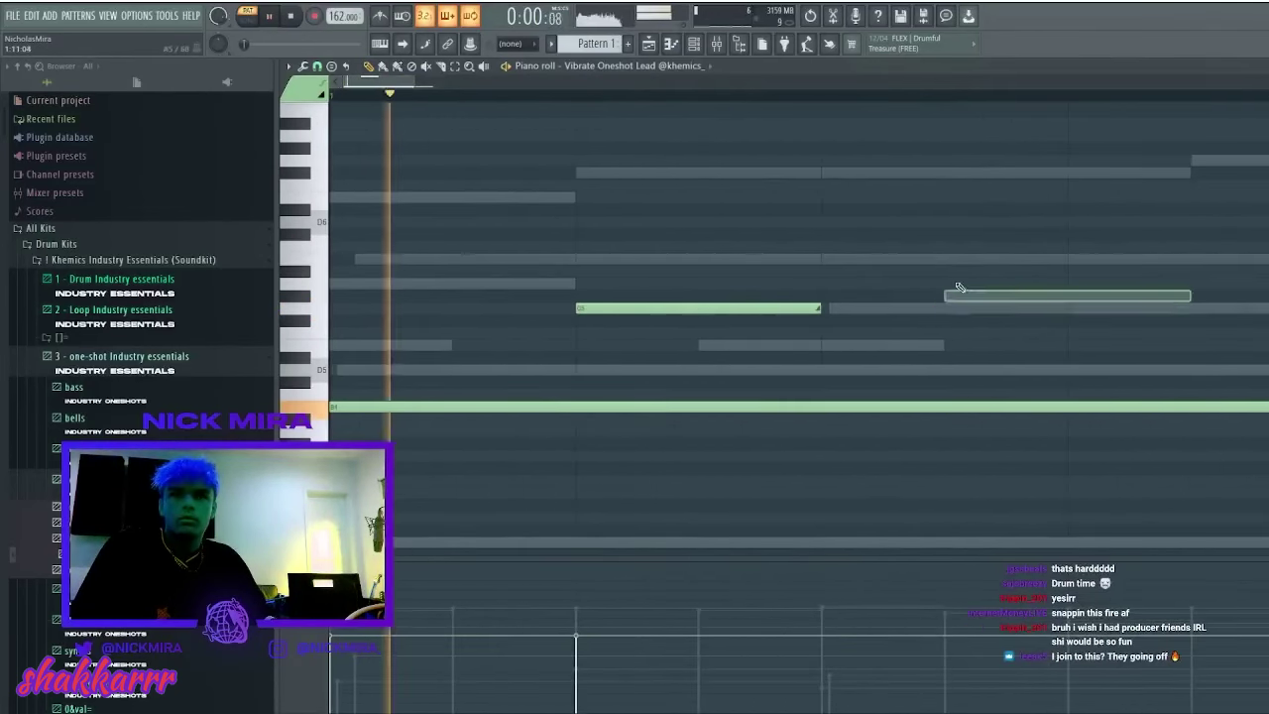
key("space")
left_click_drag(820, 310, 698, 310)
key("space")
key("space")
scroll(722, 289, "down", 5)
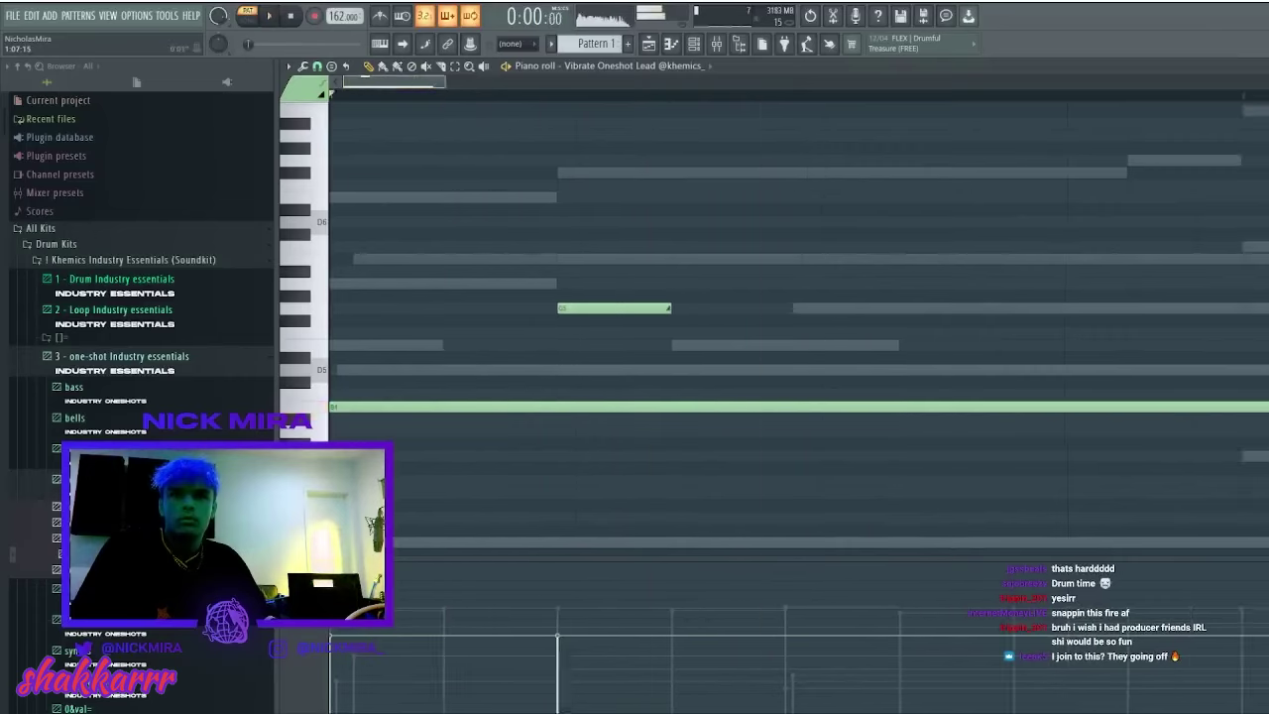
- Shorten the B4 note to half a bar, then fill the second half with a D5 note and a short B5 slide
key("space")
key("space")
left_click_drag(764, 407, 503, 406)
left_click_drag(505, 347, 489, 363)
left_click_drag(564, 241, 606, 254)
key("space")
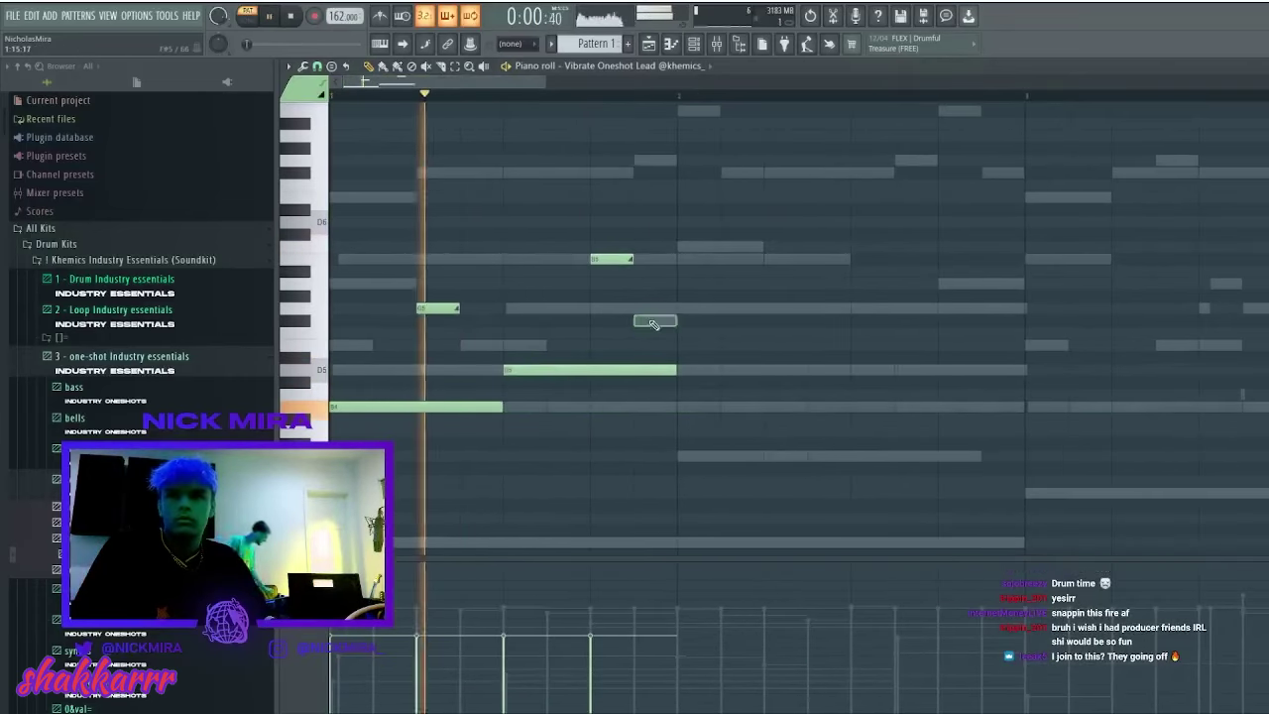
key("space")
key("space")
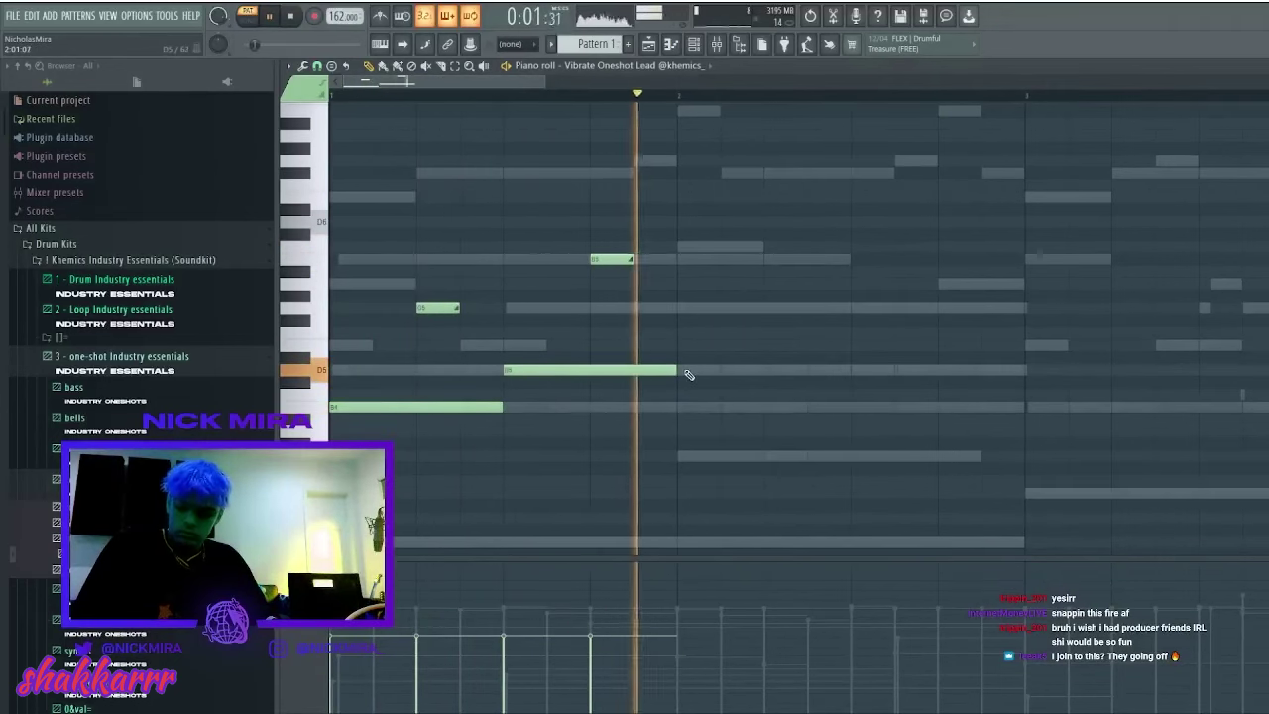
- Duplicate the D5 note and its B5 slide twice across bar 2, lowering the last slide note to A5
left_click_drag(712, 425, 609, 242)
key("ctrl+b")
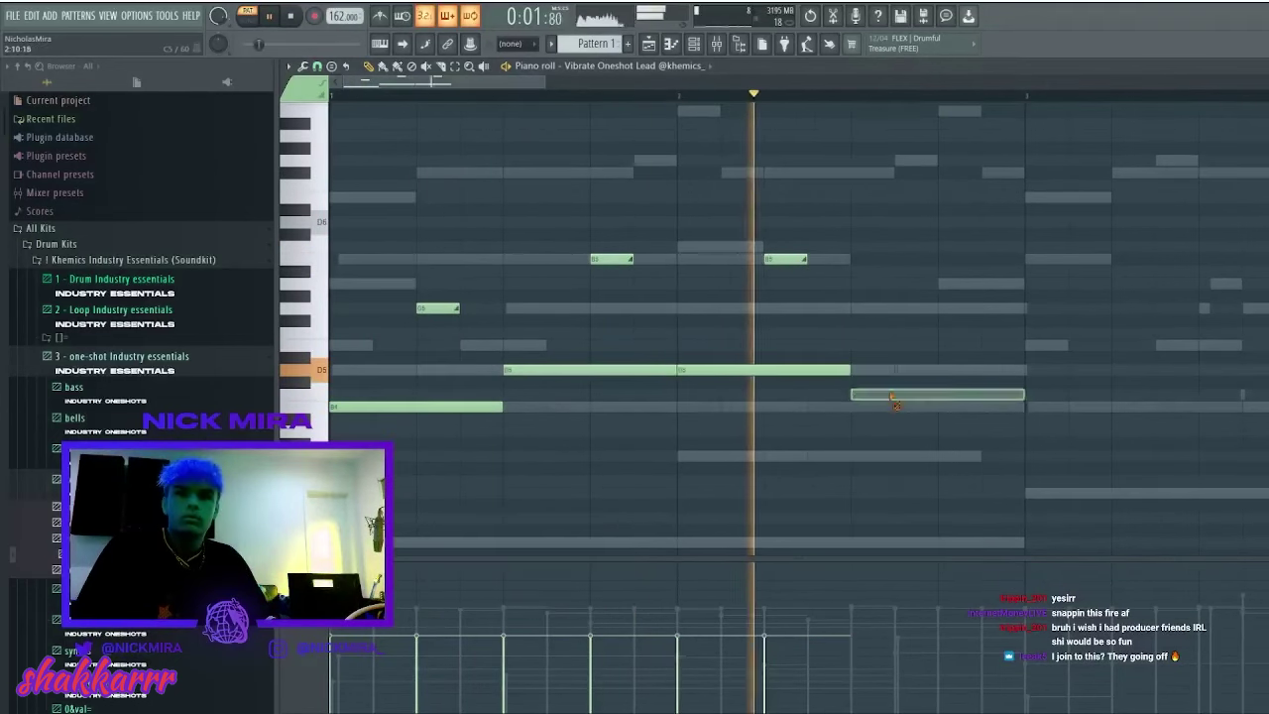
key("ctrl+b")
left_click_drag(1070, 450, 892, 436)
mouse_move(960, 260)
left_mouse_down()
mouse_move(971, 313)
mouse_move(960, 276)
left_mouse_up()
key("space")
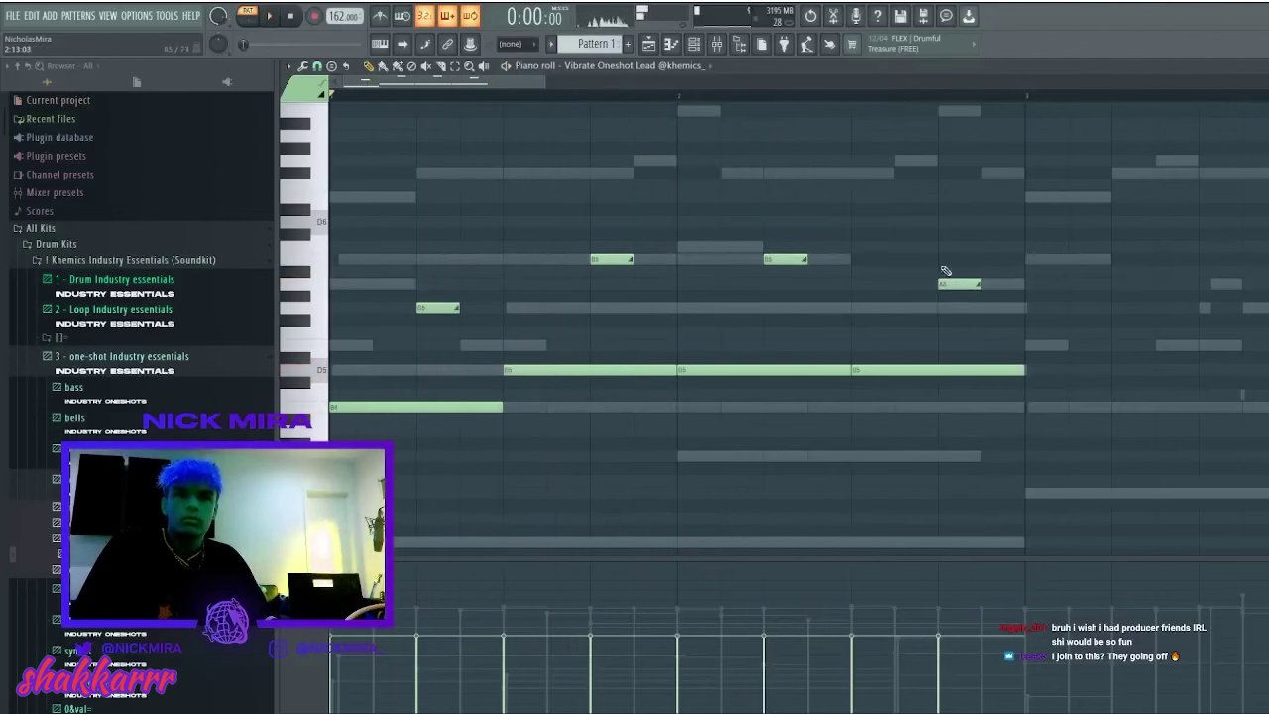
key("space")
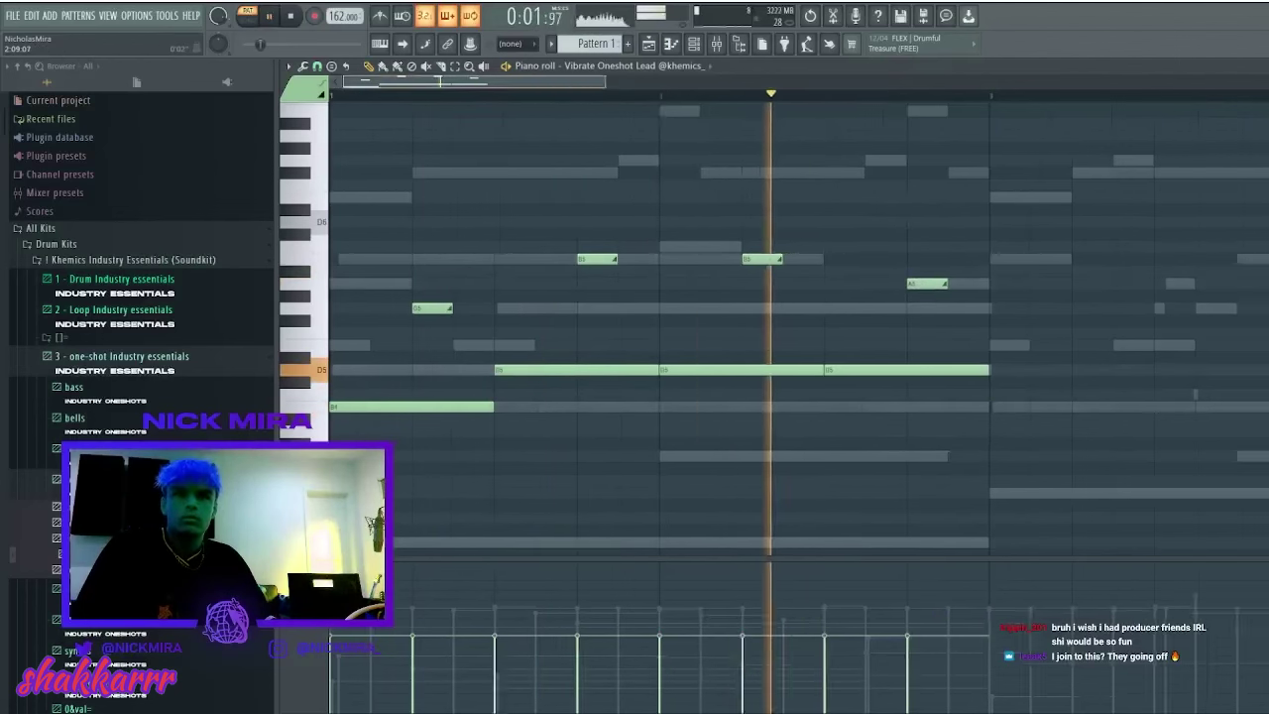
- Duplicate the two-bar lead phrase until it fills all eight bars
scroll(833, 296, "down", 2)
key("ctrl+b")
left_click_drag(846, 293, 910, 285)
right_click(909, 284)
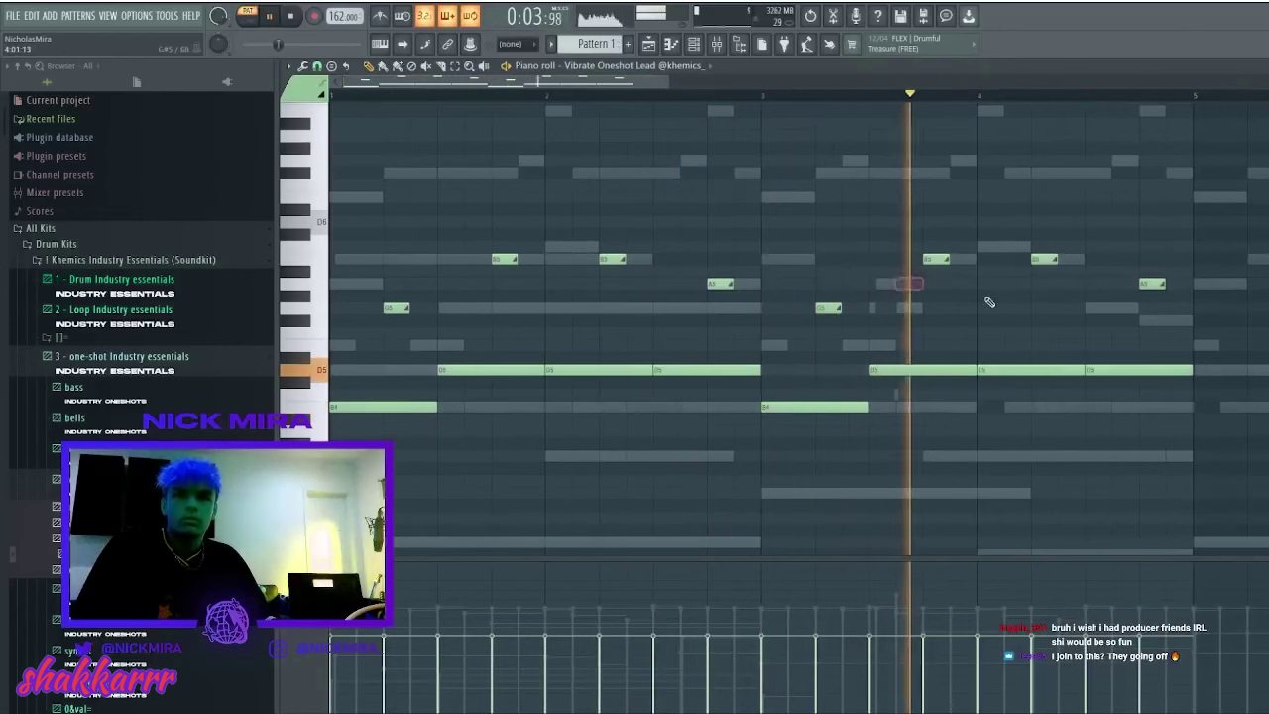
left_click(1126, 321)
right_click(1128, 322)
scroll(1163, 85, "down", 2)
key("ctrl+b")
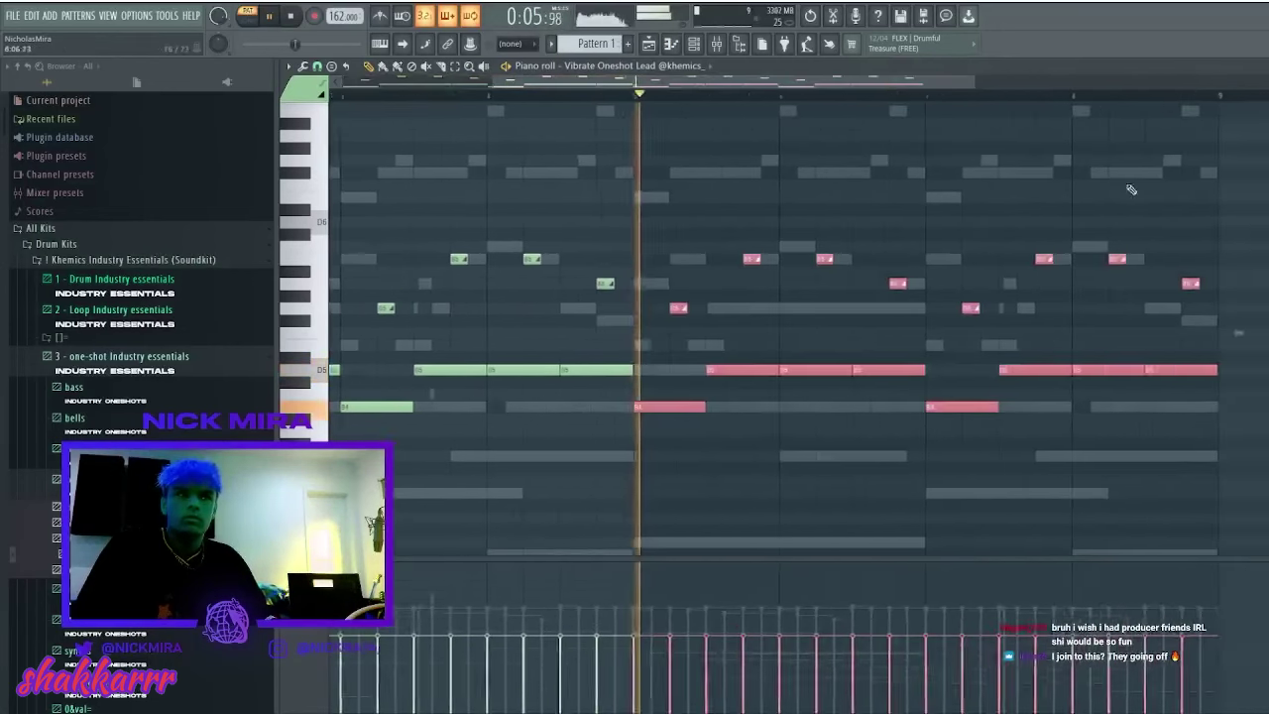
left_click(1020, 193)
right_click(1020, 193)
key("space")
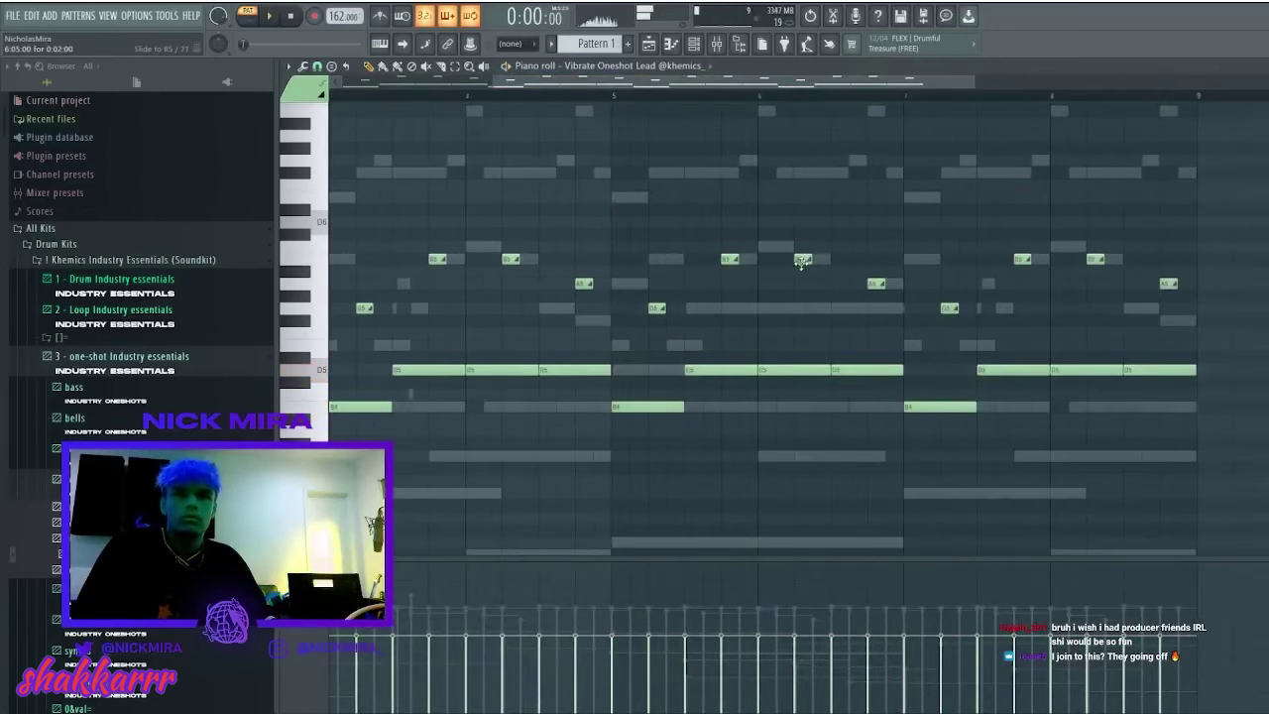
- Raise the B5 slide note in bar 6 to D6 and play the lead back from the start
left_click_drag(802, 262, 796, 224)
key("space")
left_click_drag(731, 82, 581, 83)
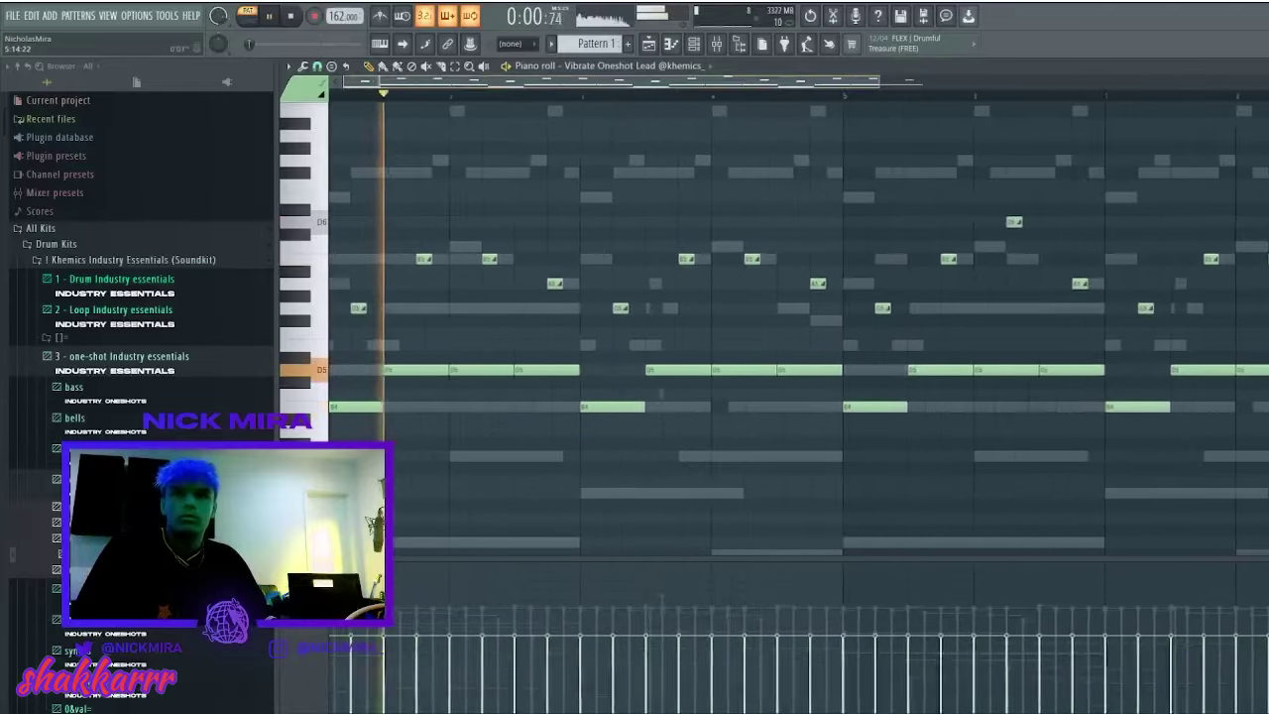
left_click_drag(878, 83, 768, 83)
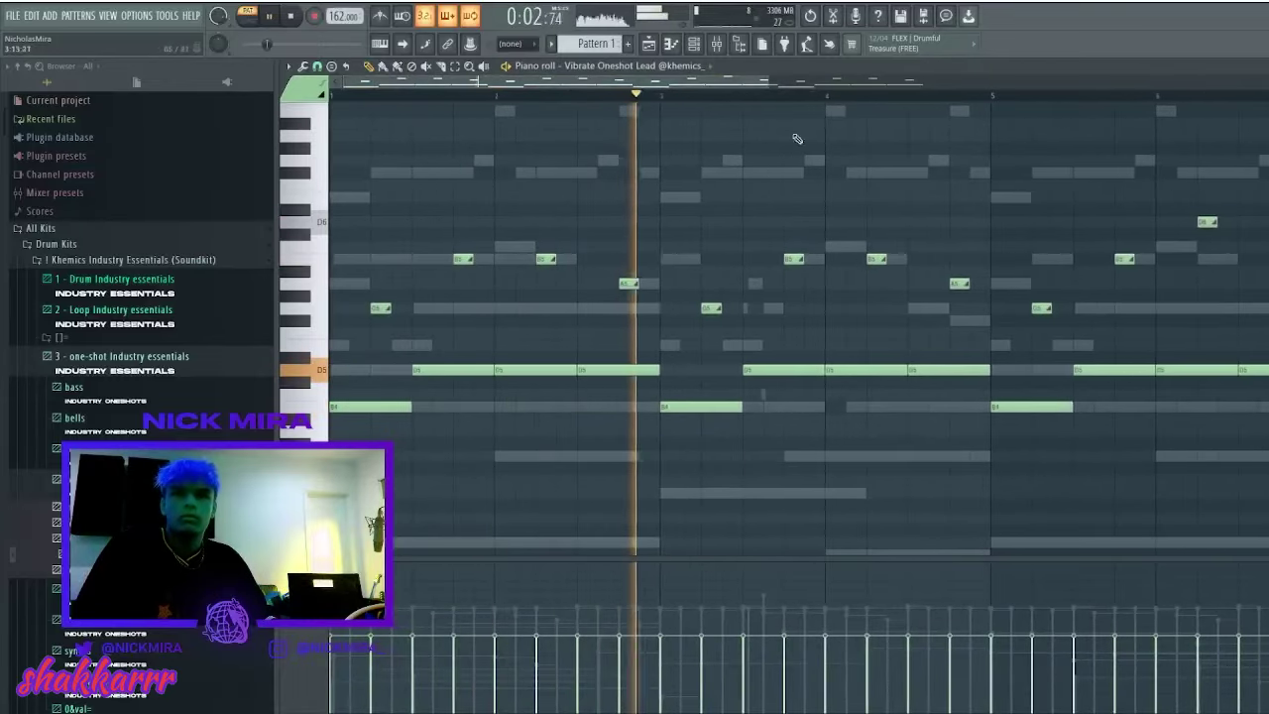
scroll(685, 391, "down", 3)
scroll(685, 387, "up", 1)
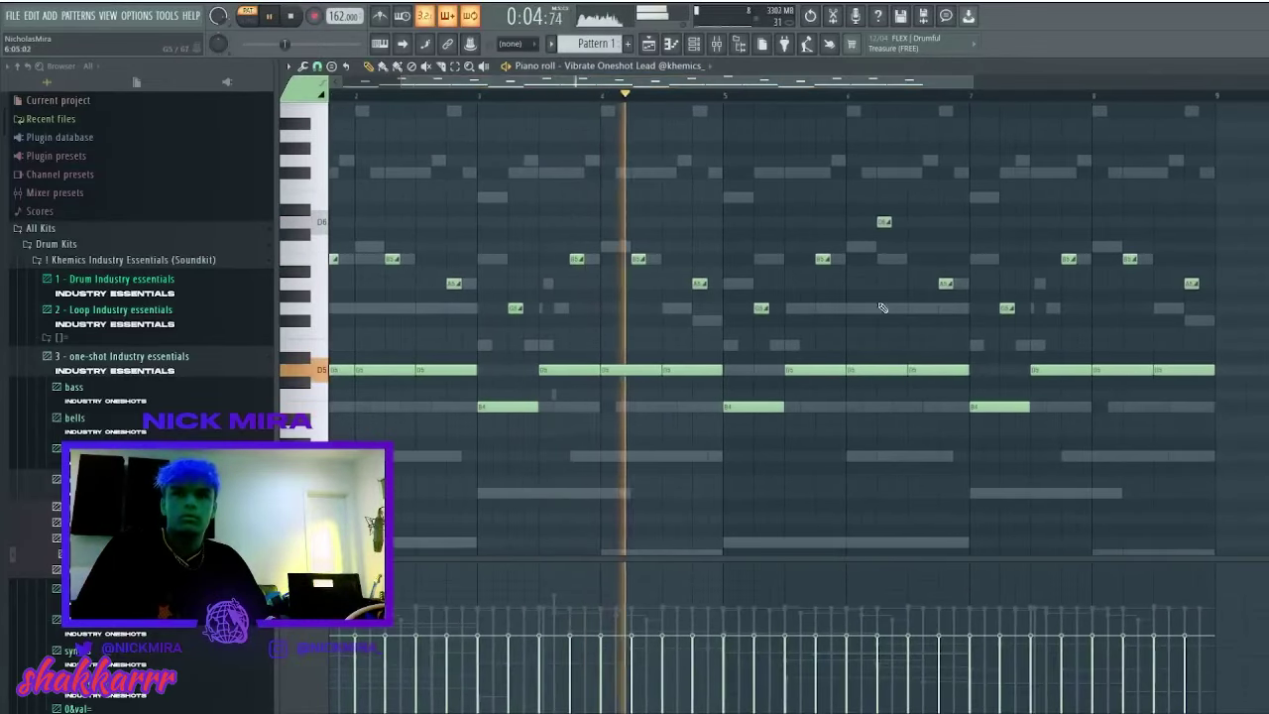
left_click(894, 308)
left_click_drag(897, 308, 898, 321)
right_click(897, 321)
- Raise the B5 slide note in bar 8 to D6 and lower the final slide note to F#5
left_click_drag(1131, 258, 1130, 223)
left_click(1069, 197)
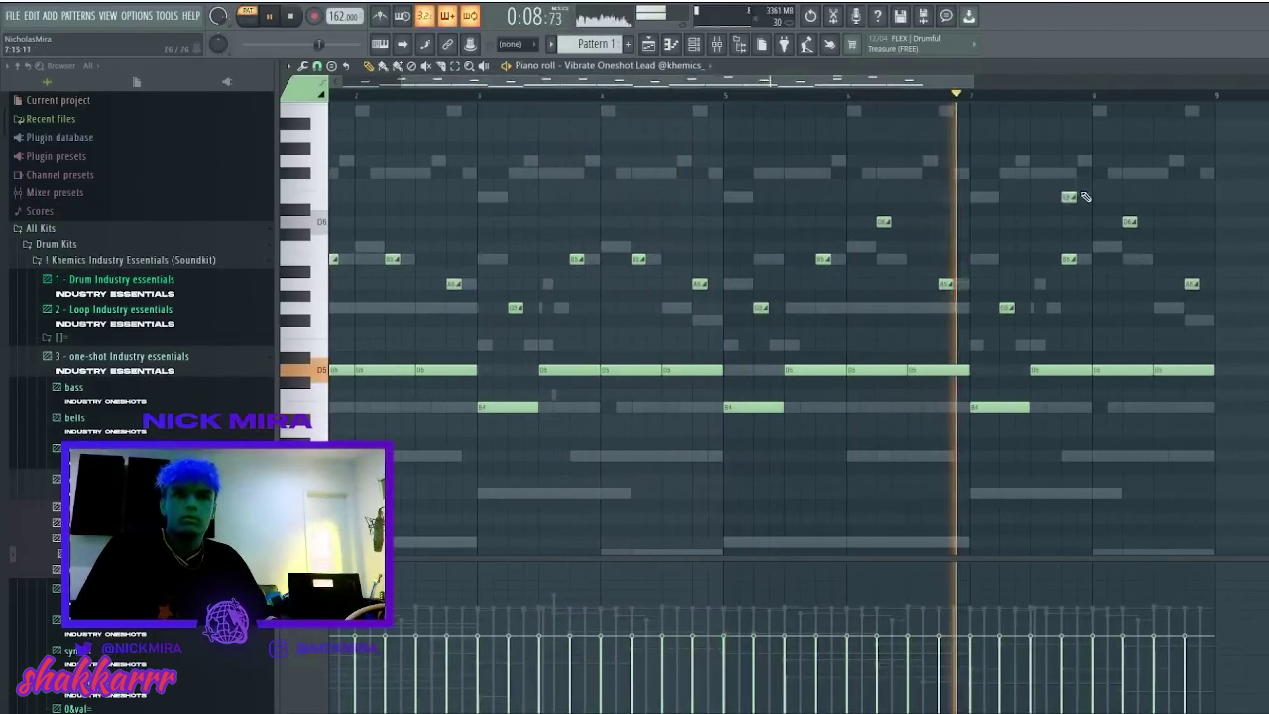
right_click(1071, 197)
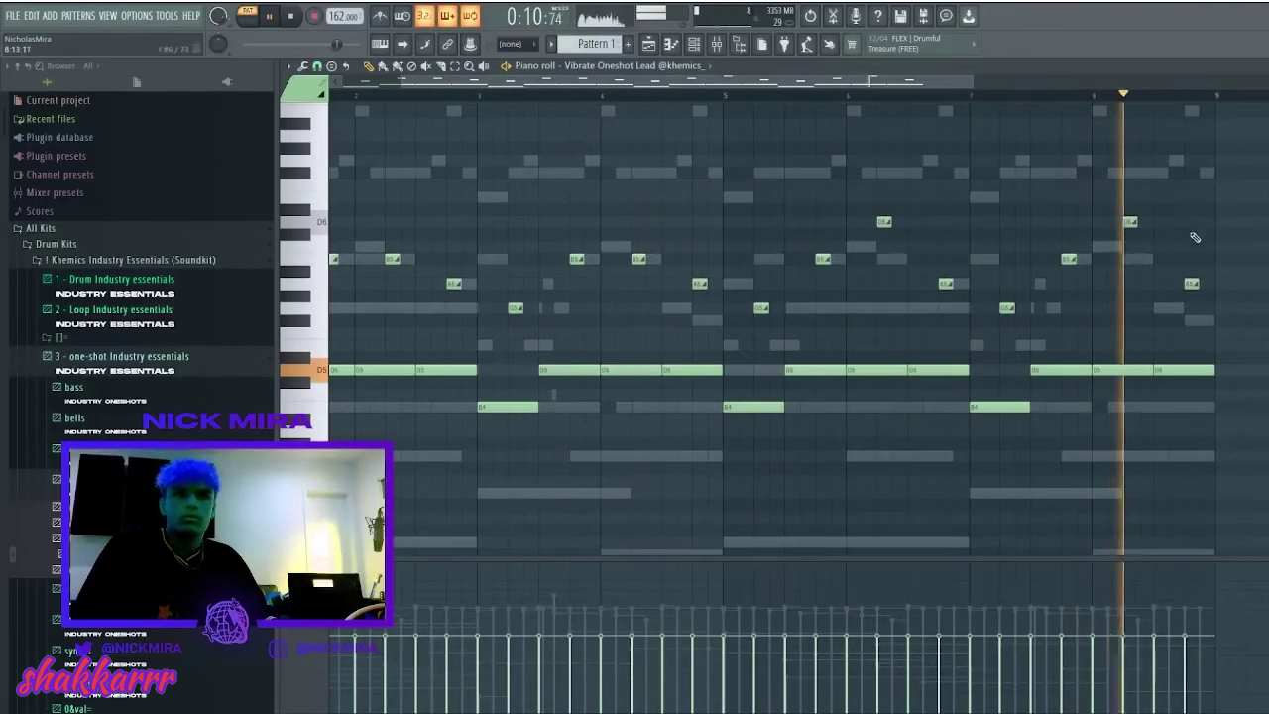
key("space")
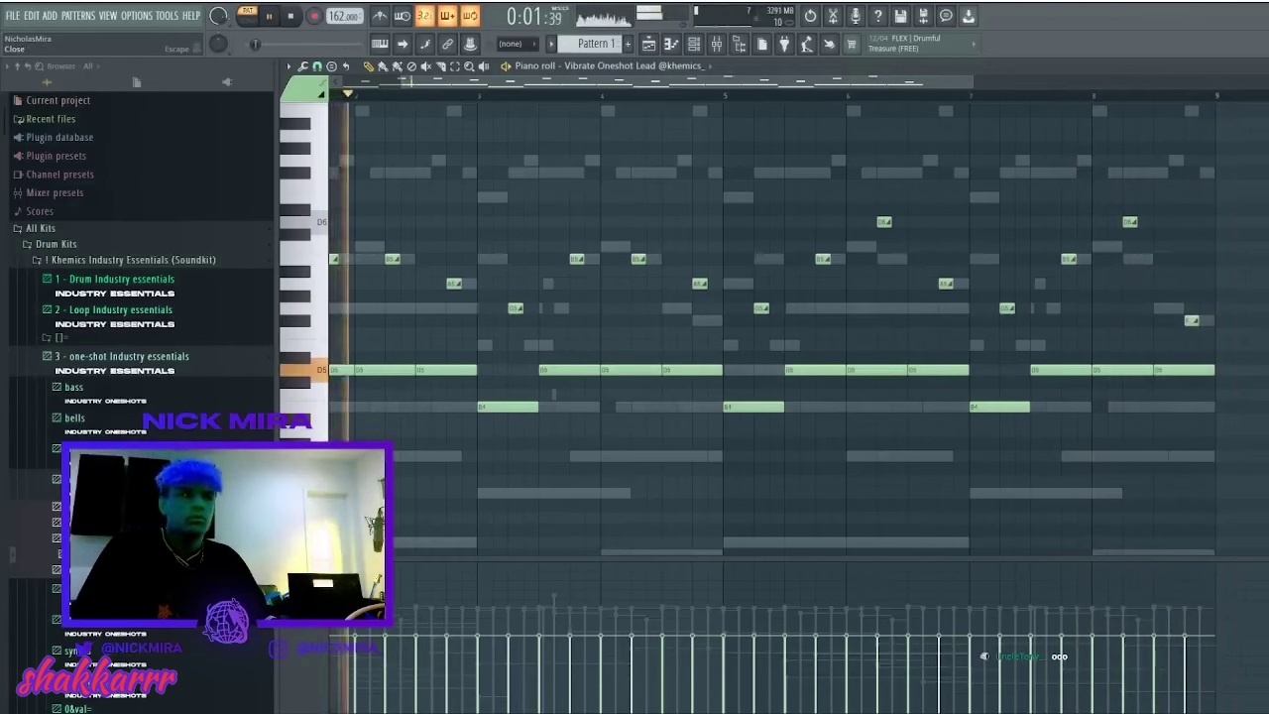
- Mute the Keyscape and synth bass channels and look through the keys samples in the one-shot kit
key("F7")
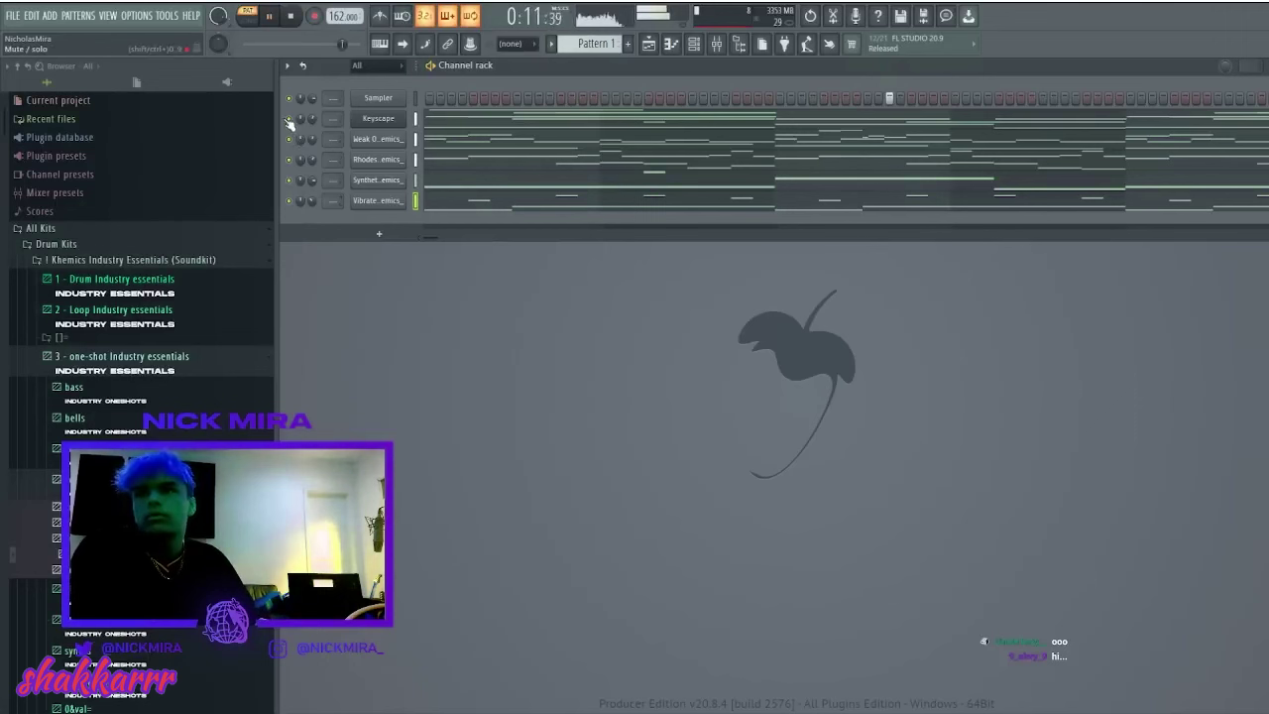
key("space")
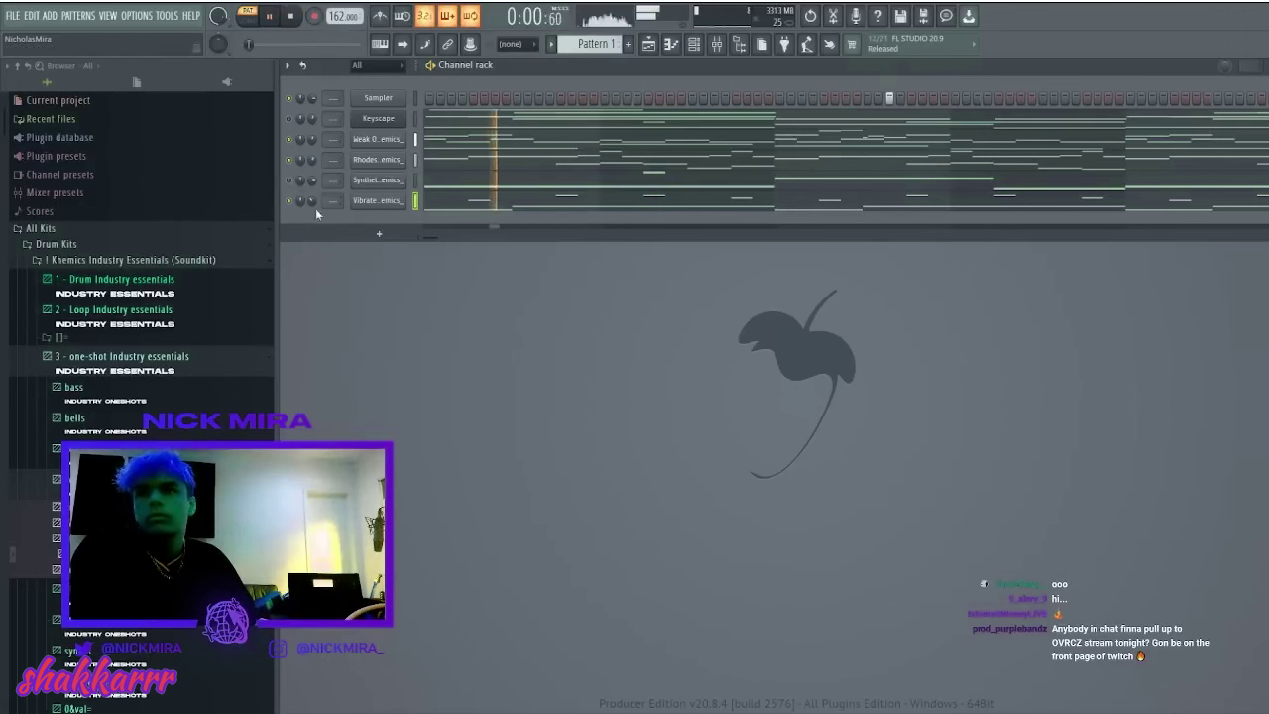
left_click(109, 479)
left_click(109, 449)
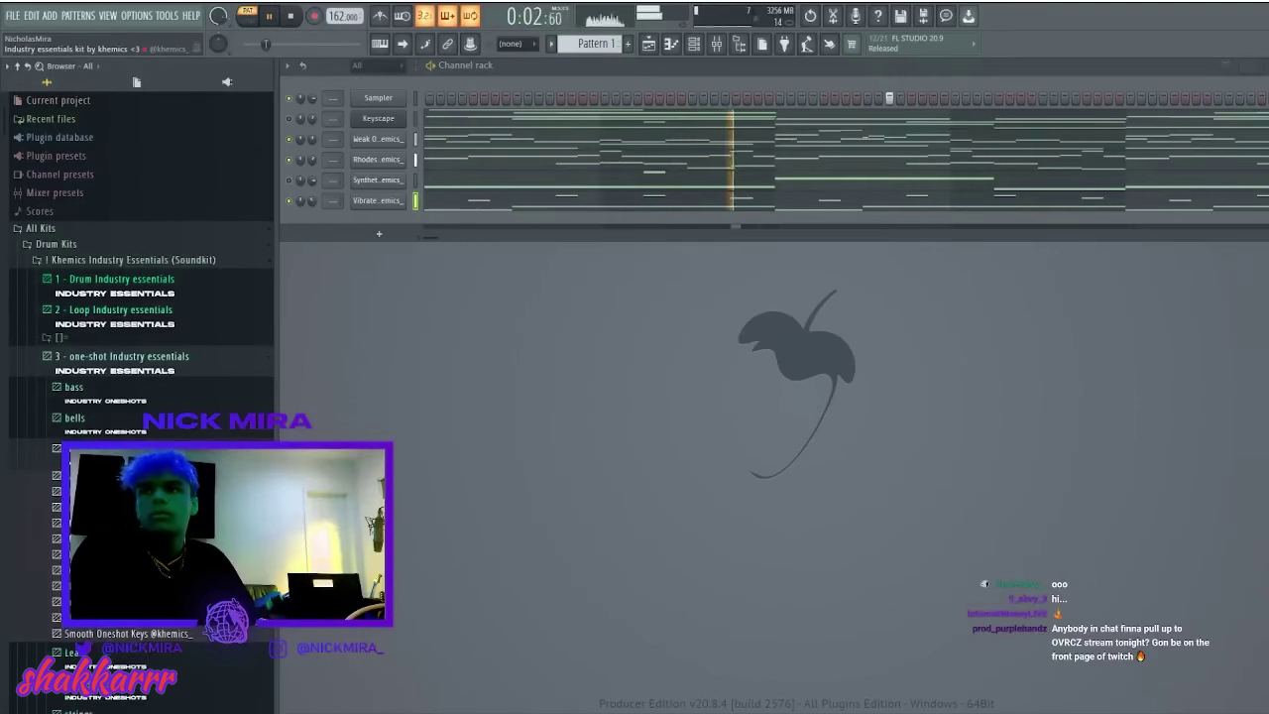
left_click(149, 450)
- Add ElectraX as a new instrument channel and move its window clear of the upper channels
left_click(380, 235)
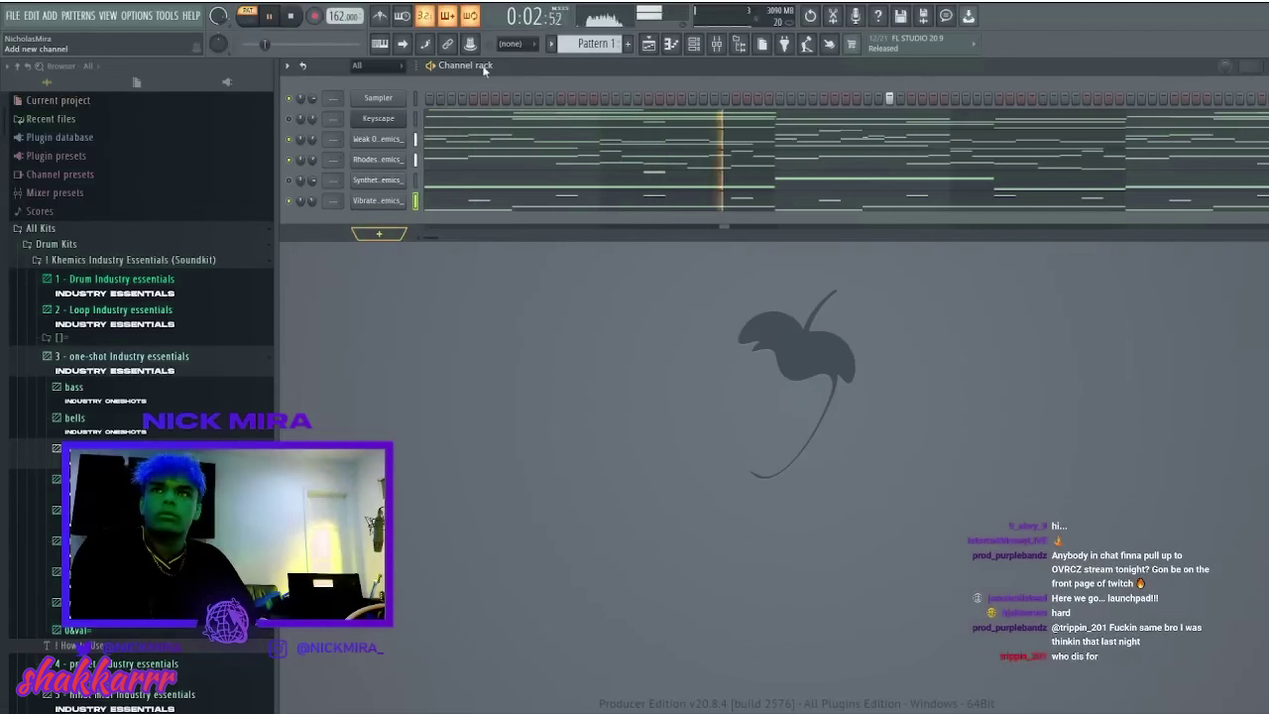
left_click(402, 645)
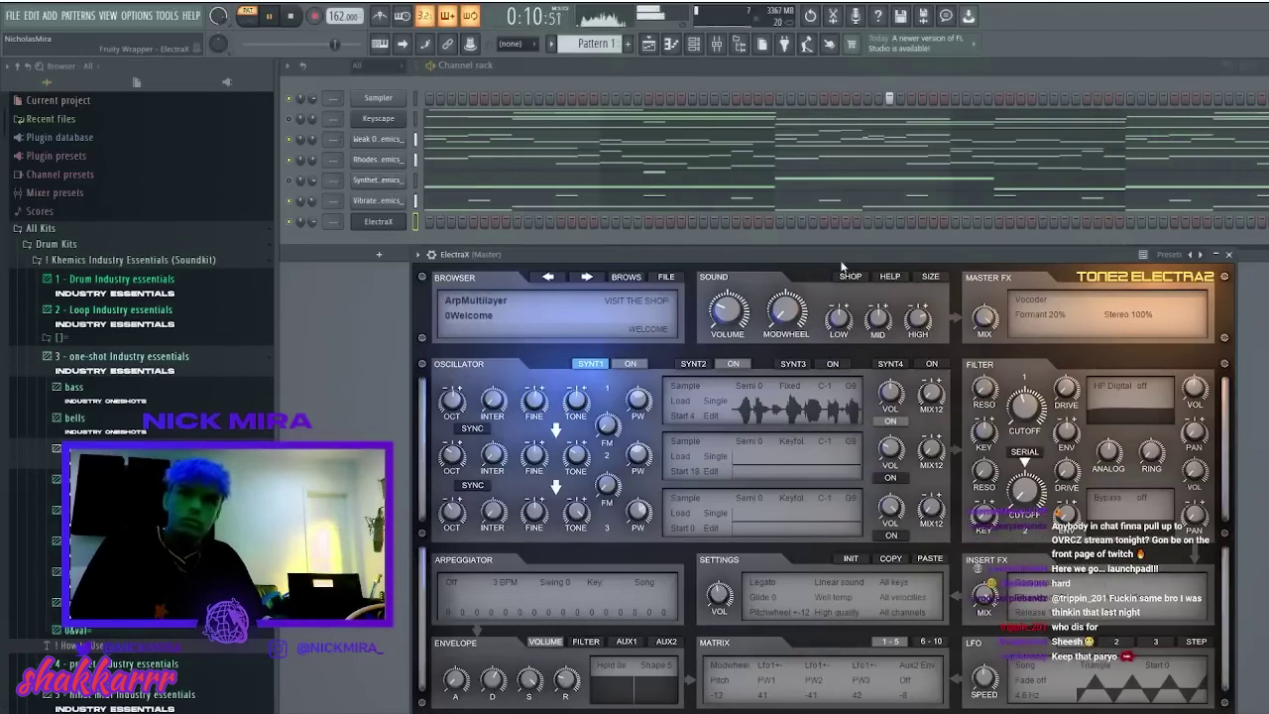
left_click_drag(1085, 261, 1098, 204)
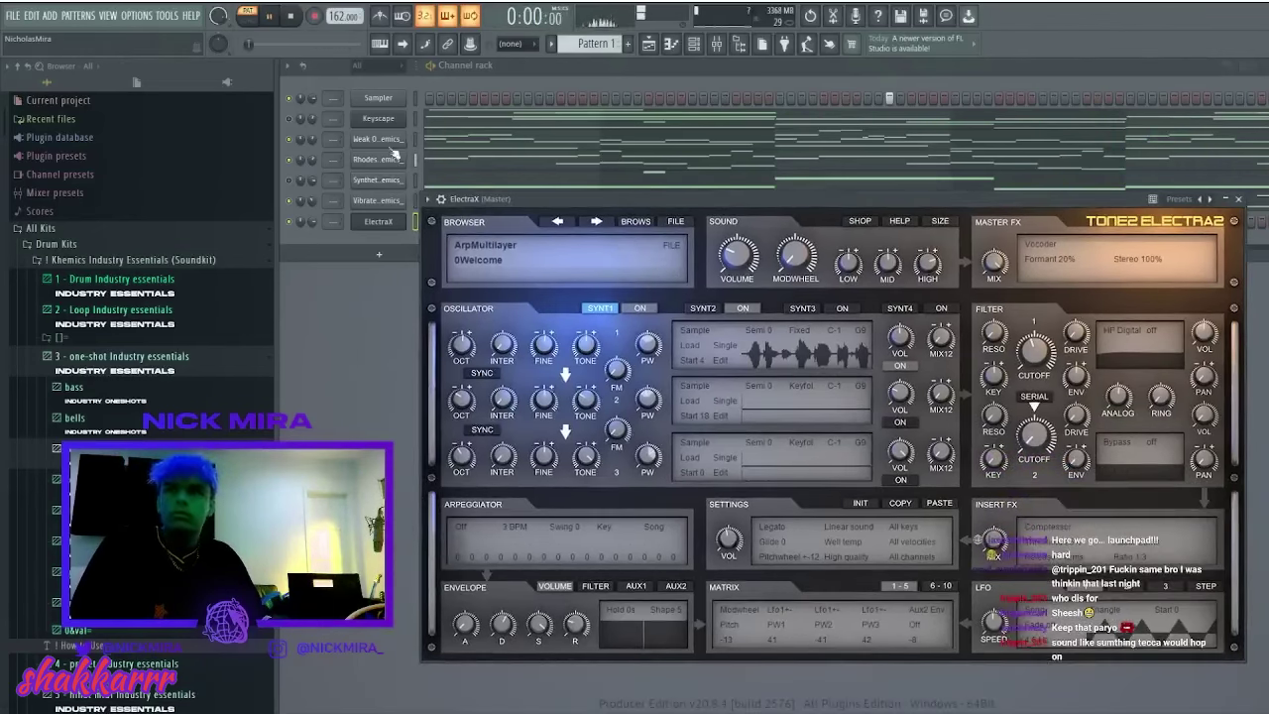
- Copy the Keyscape channel's notes into the ElectraX channel and solo ElectraX
right_click(289, 119)
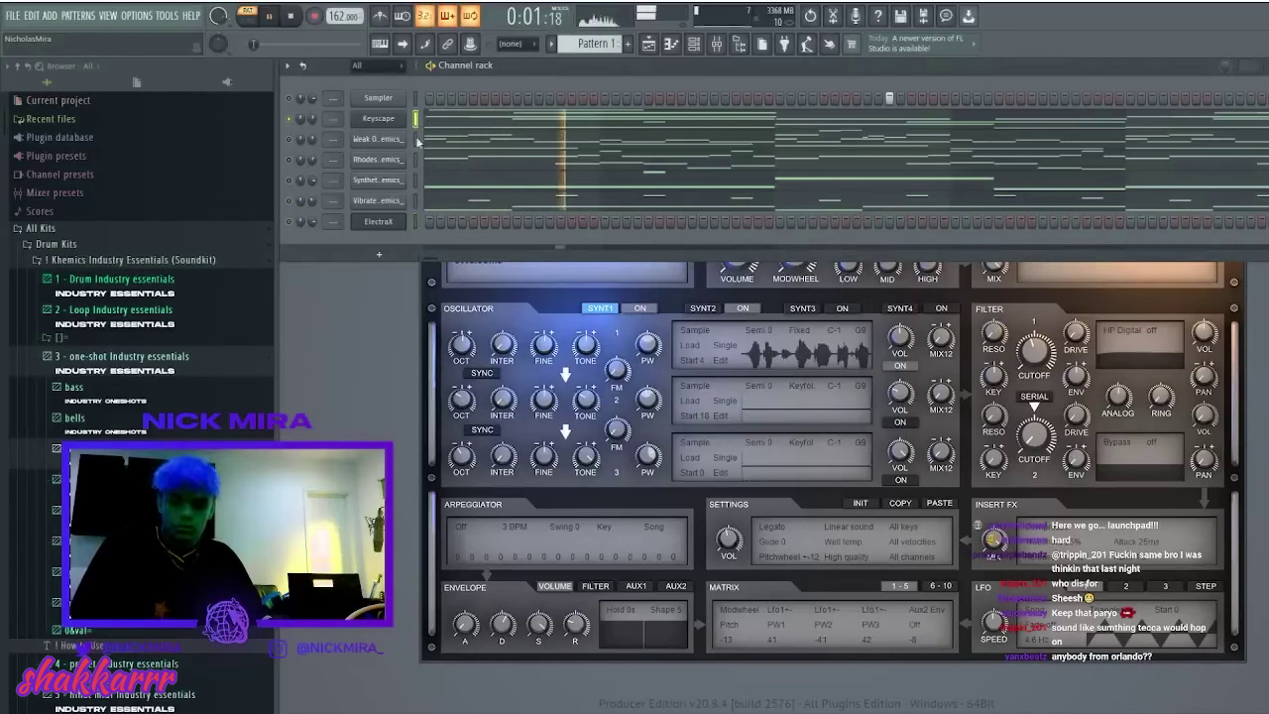
left_click(414, 222)
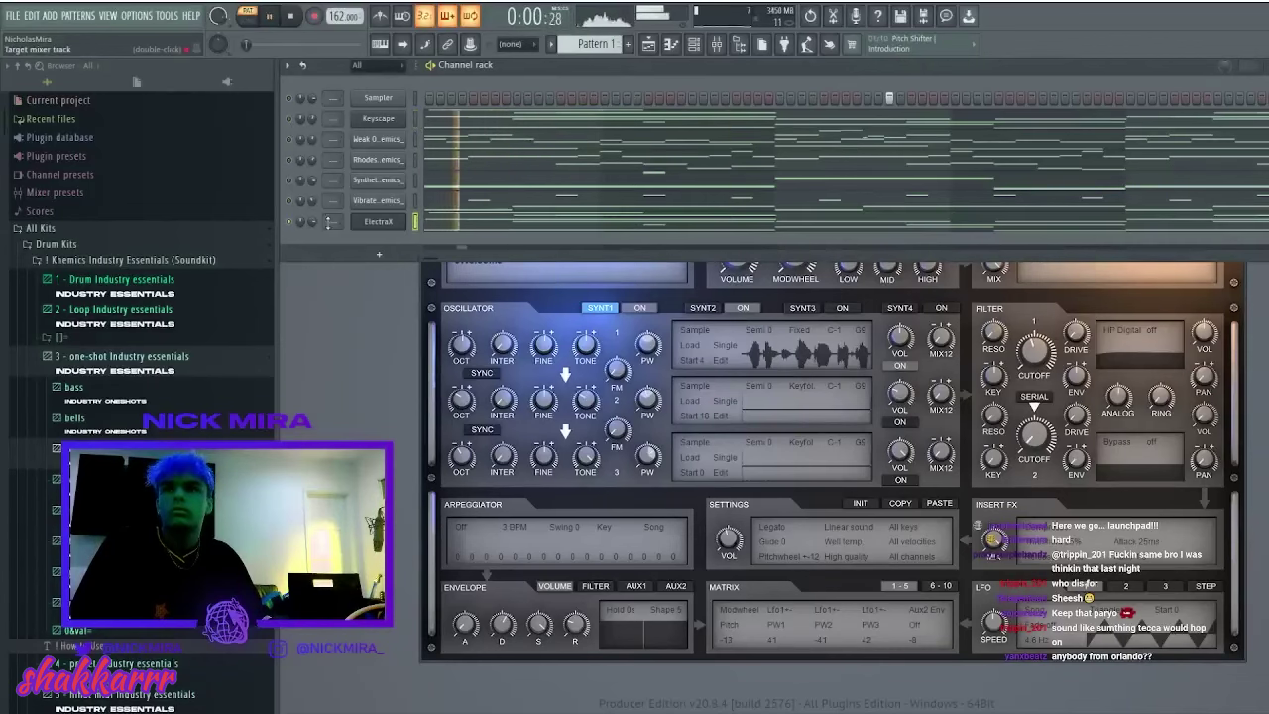
left_click(493, 302)
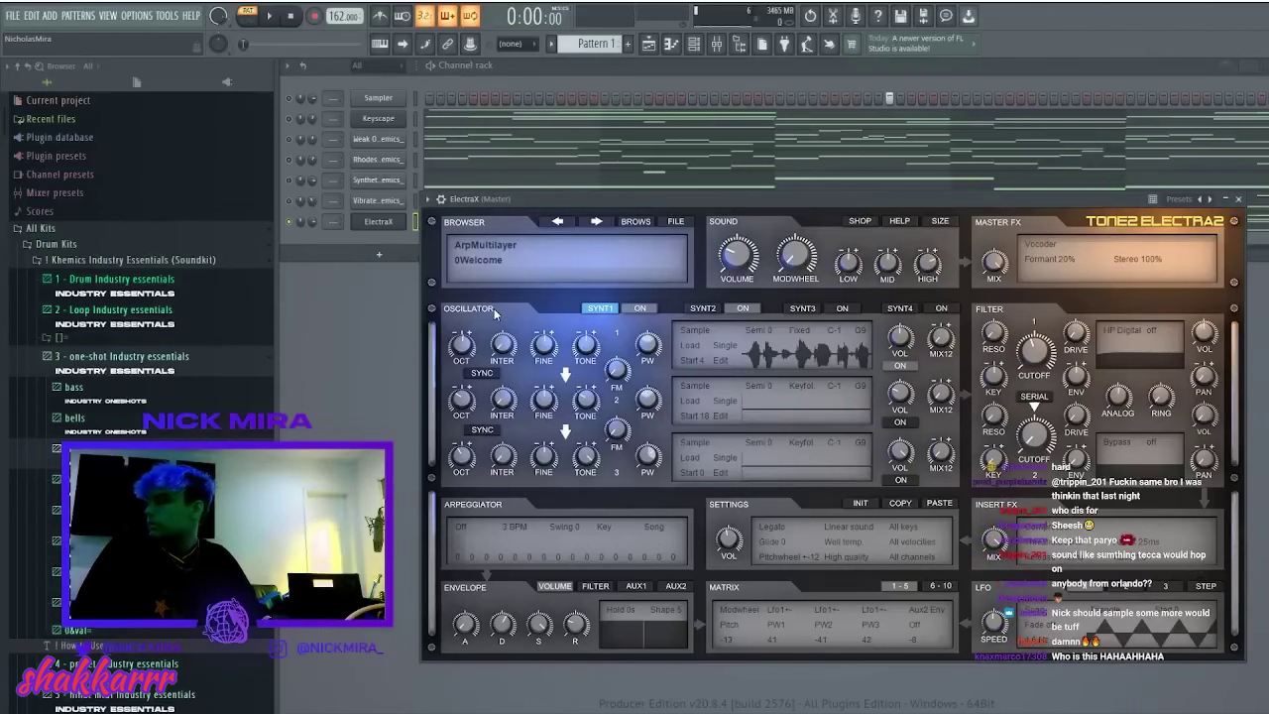
- Load the Dmarch Vol. V #Kingsfall bank in ElectraX and step through its patches to ARP - Dubstep
left_click_drag(515, 202, 551, 228)
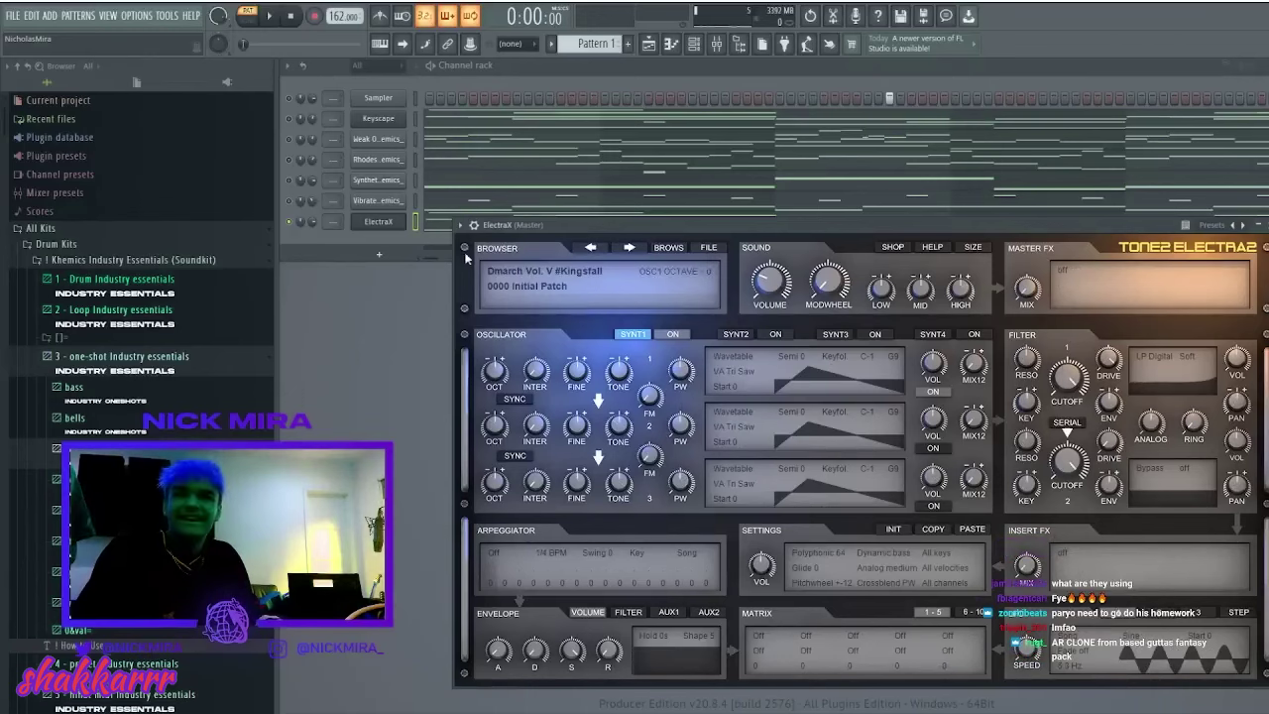
key("space")
left_click(628, 247)
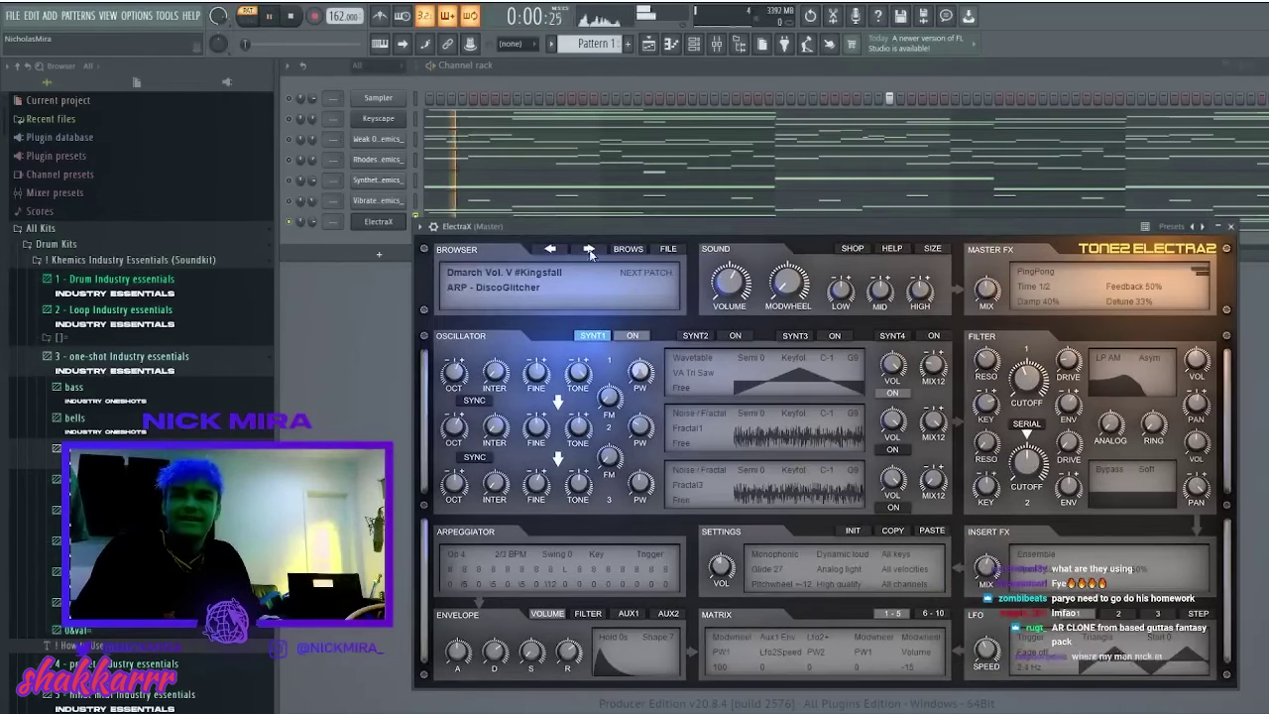
left_click(589, 249)
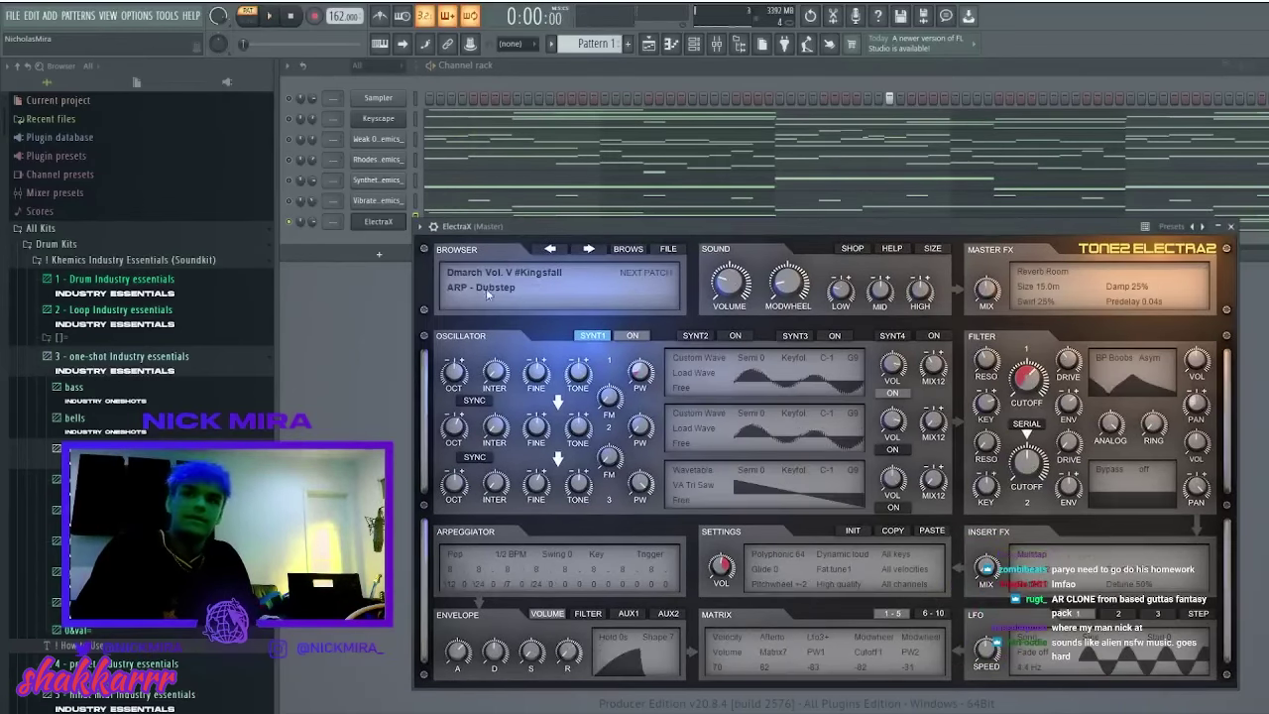
- Open the ElectraX piano roll and transpose all its notes up one octave
left_click_drag(514, 233, 510, 265)
left_click(523, 223)
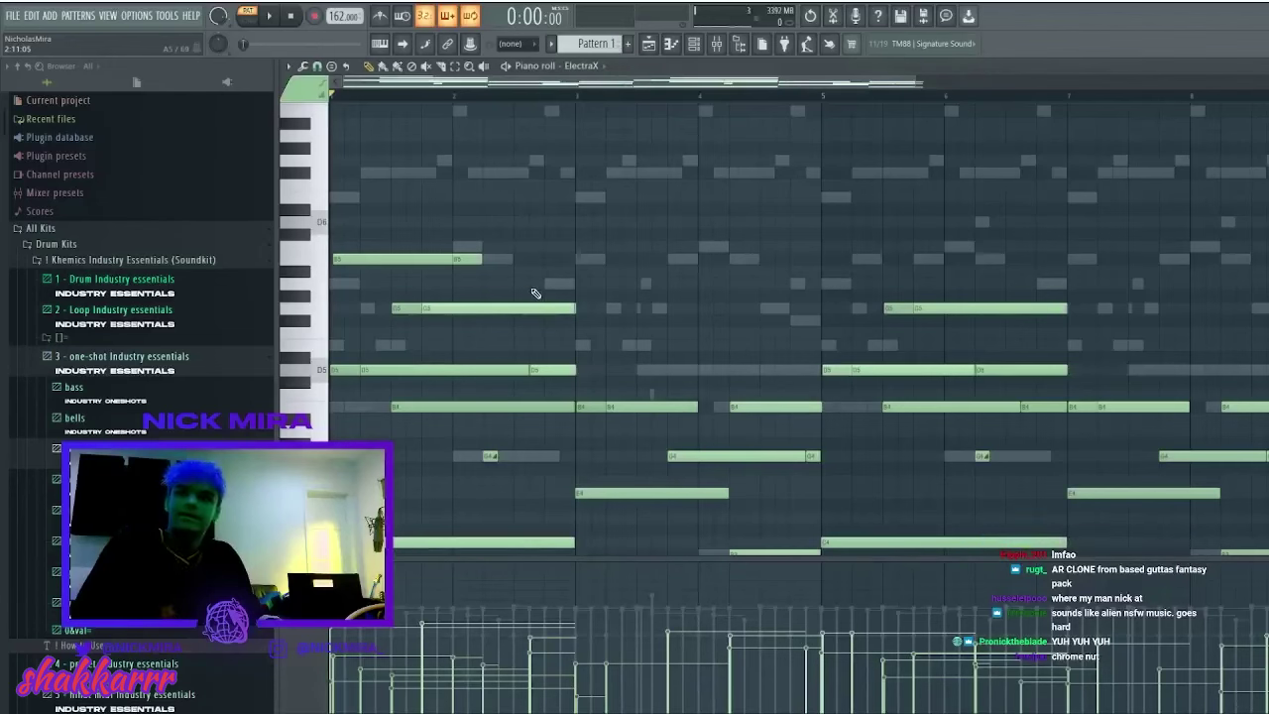
scroll(535, 293, "down", 3)
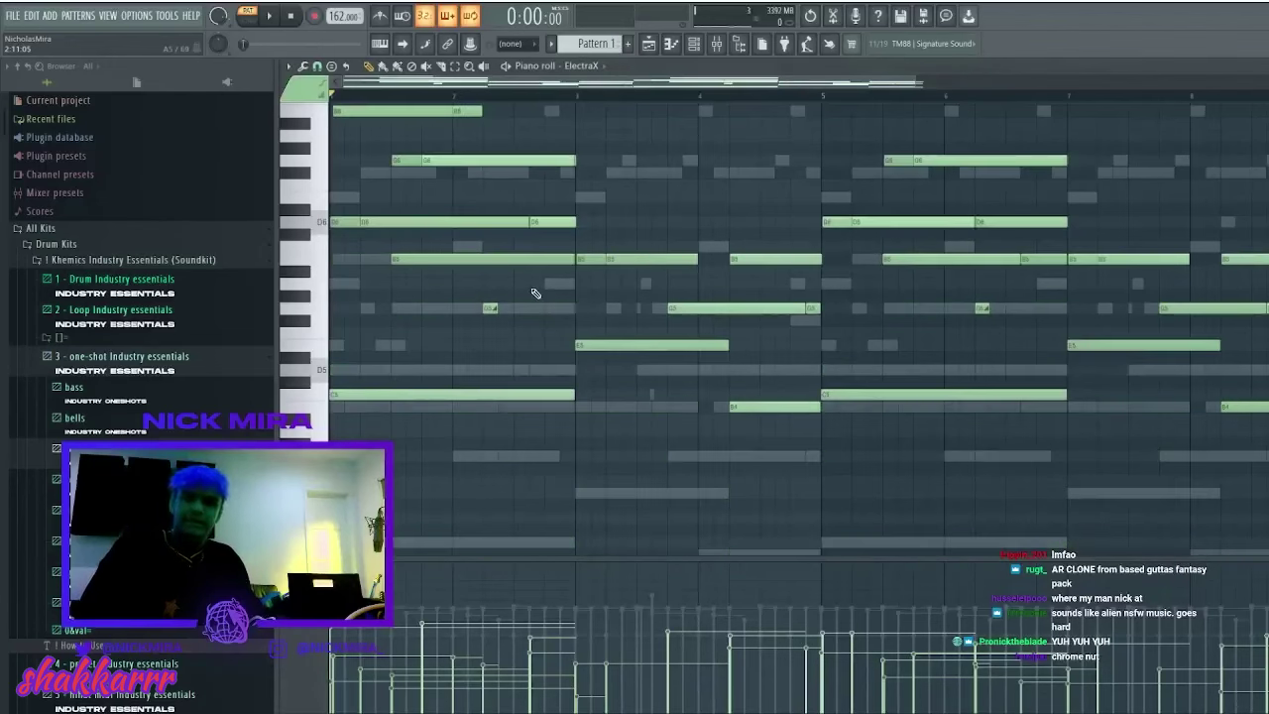
- Reopen the ElectraX window and audition patches from the Dmarch Vol. V #Kingsfall bank, stepping through to PAD - Snake
left_click(697, 46)
left_click(389, 225)
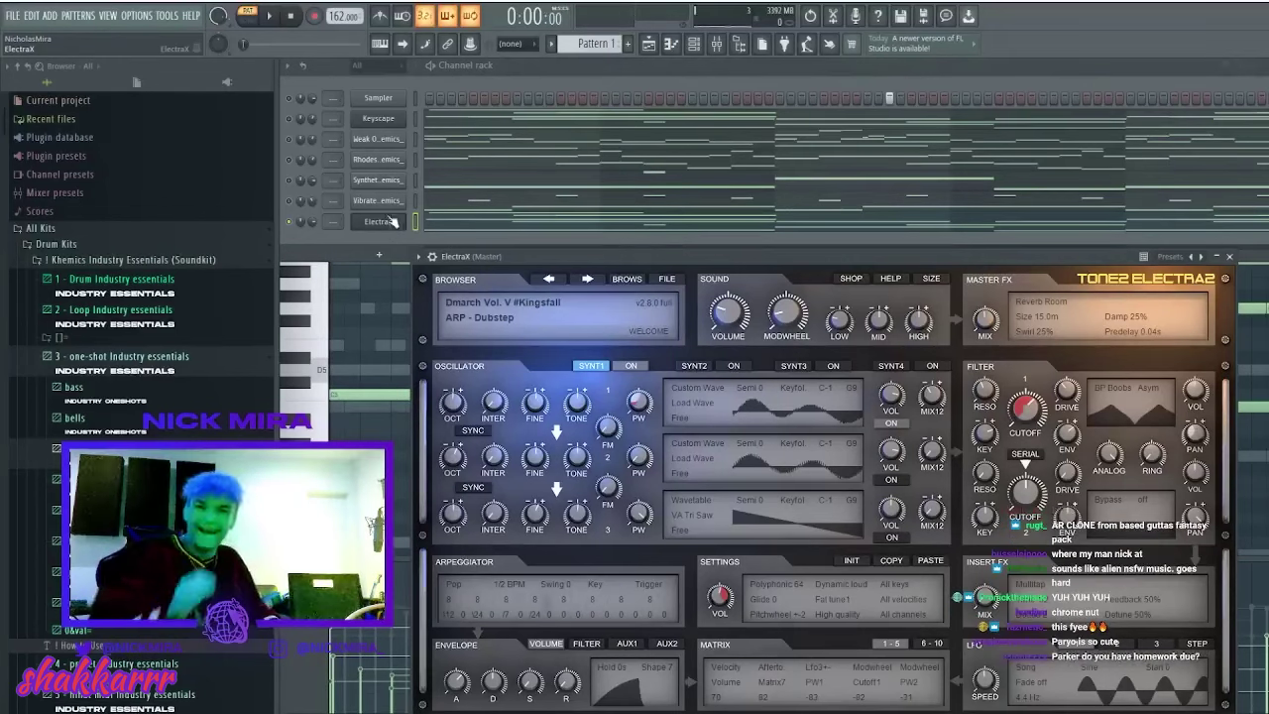
key("space")
left_click(587, 278)
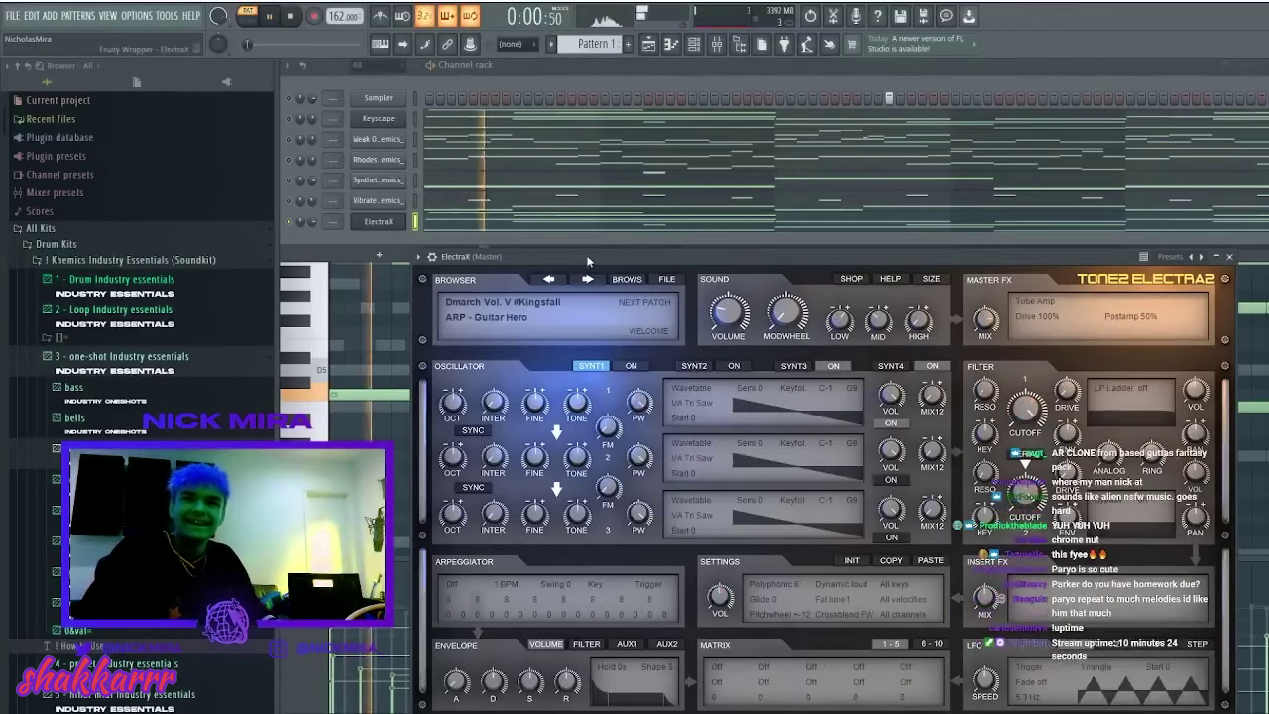
key("space")
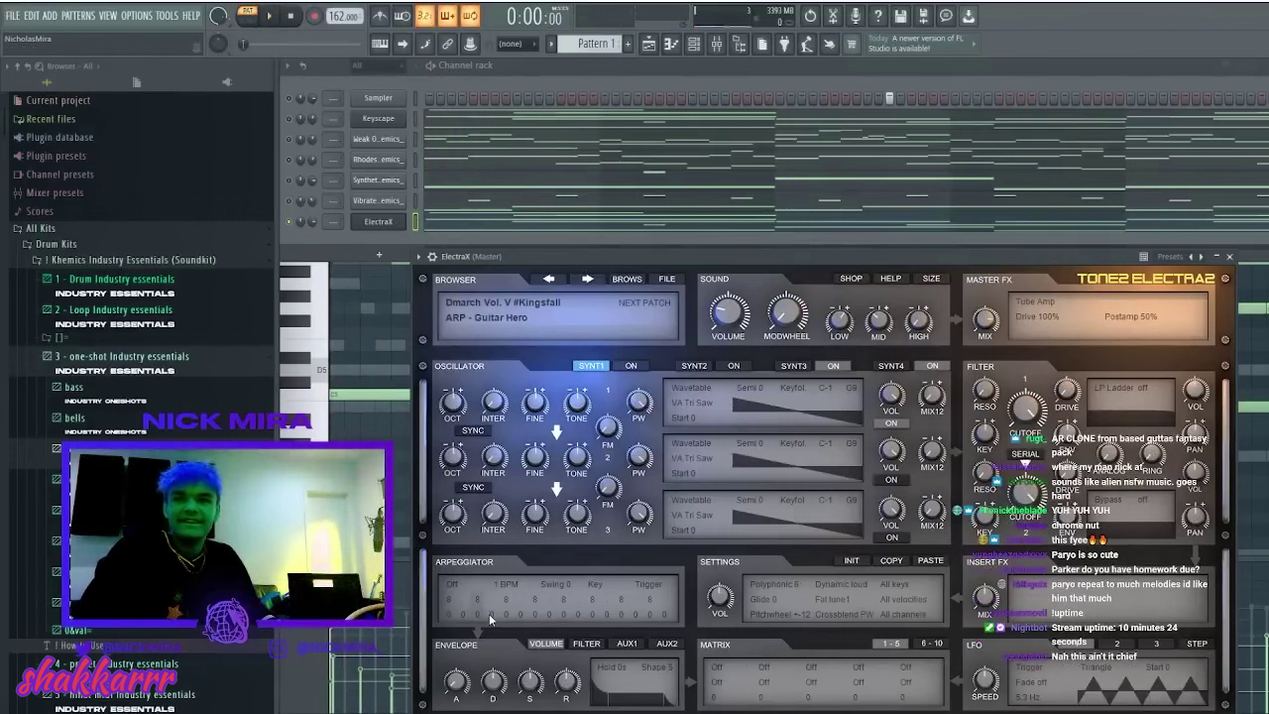
left_click(549, 279)
key("space")
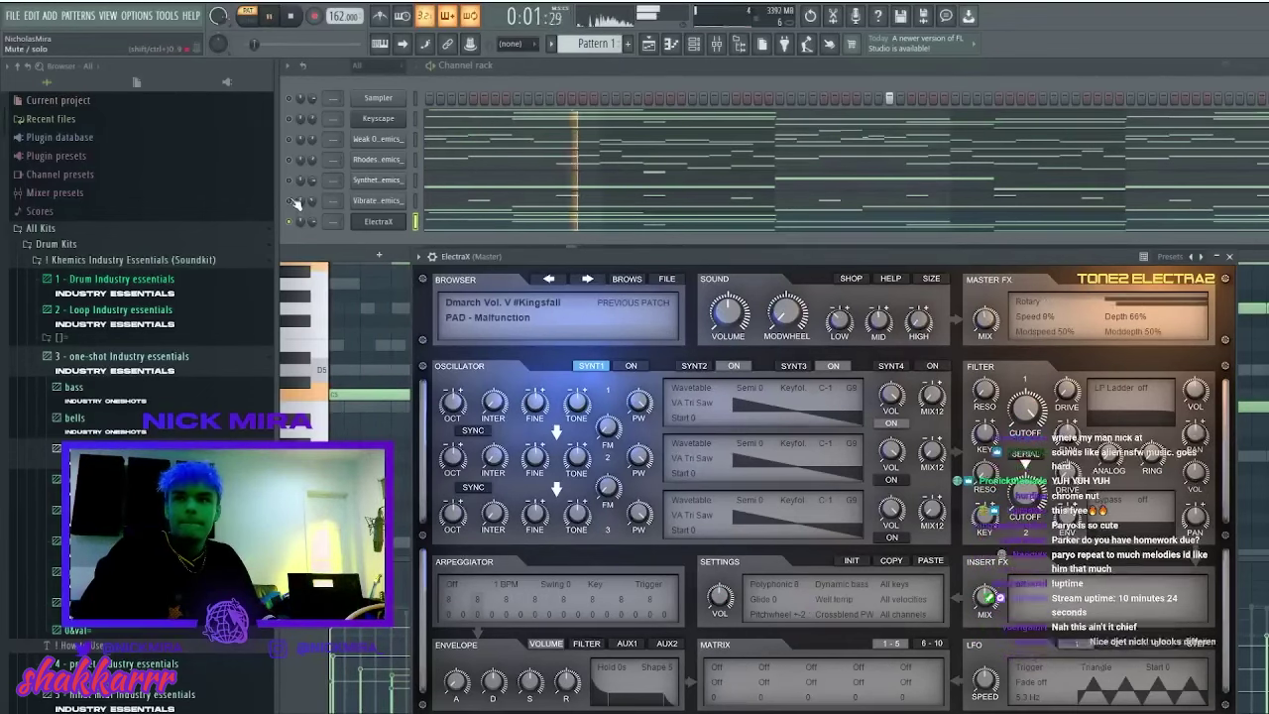
left_click(589, 279)
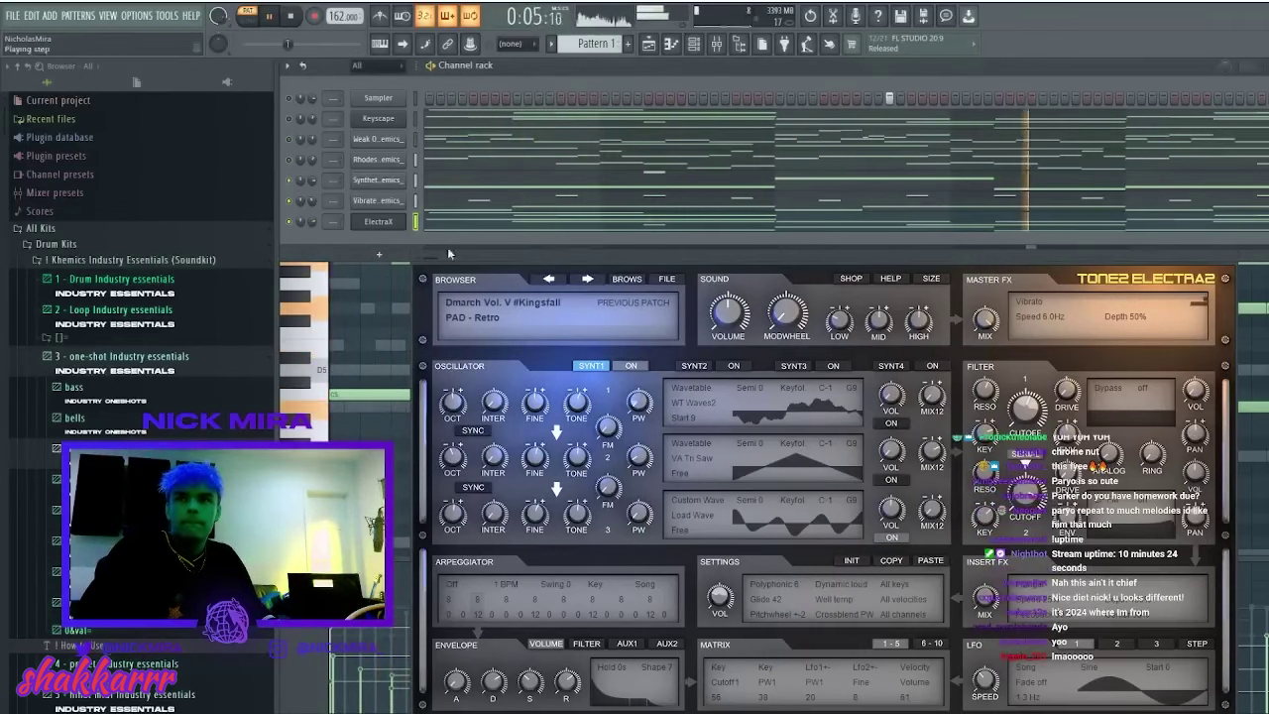
left_click(587, 280)
key("space")
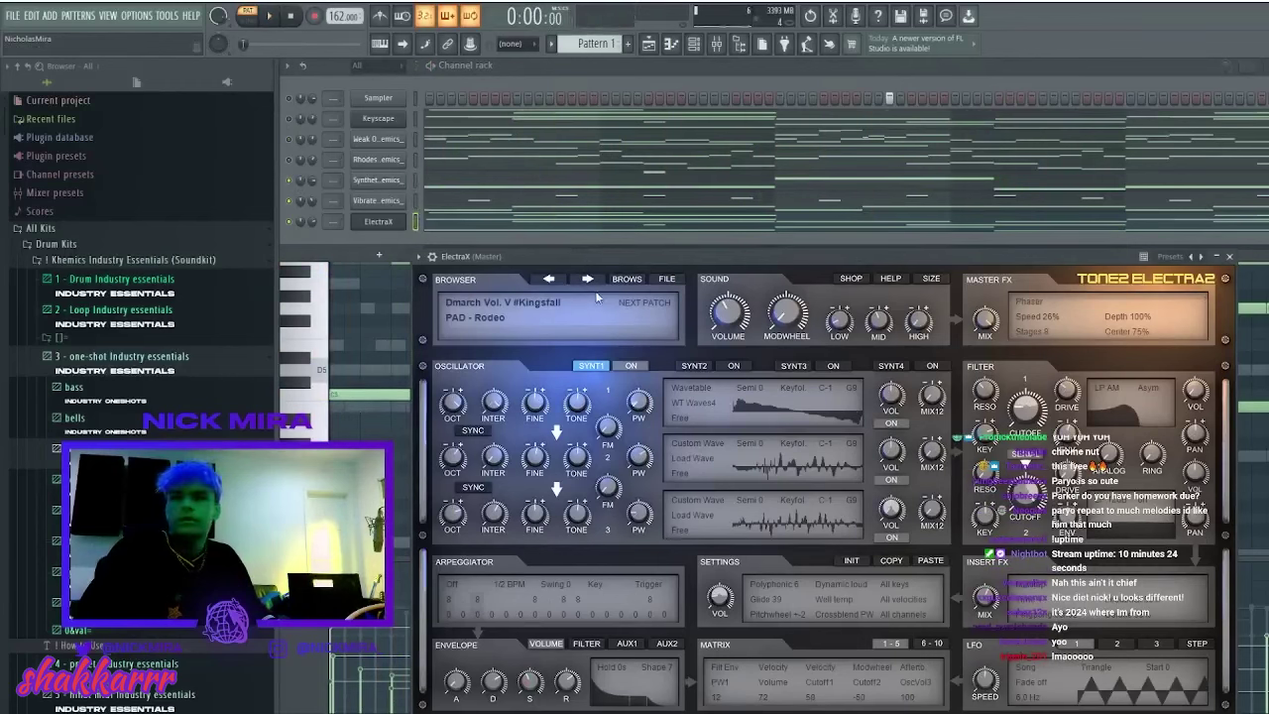
left_click(587, 280)
key("space")
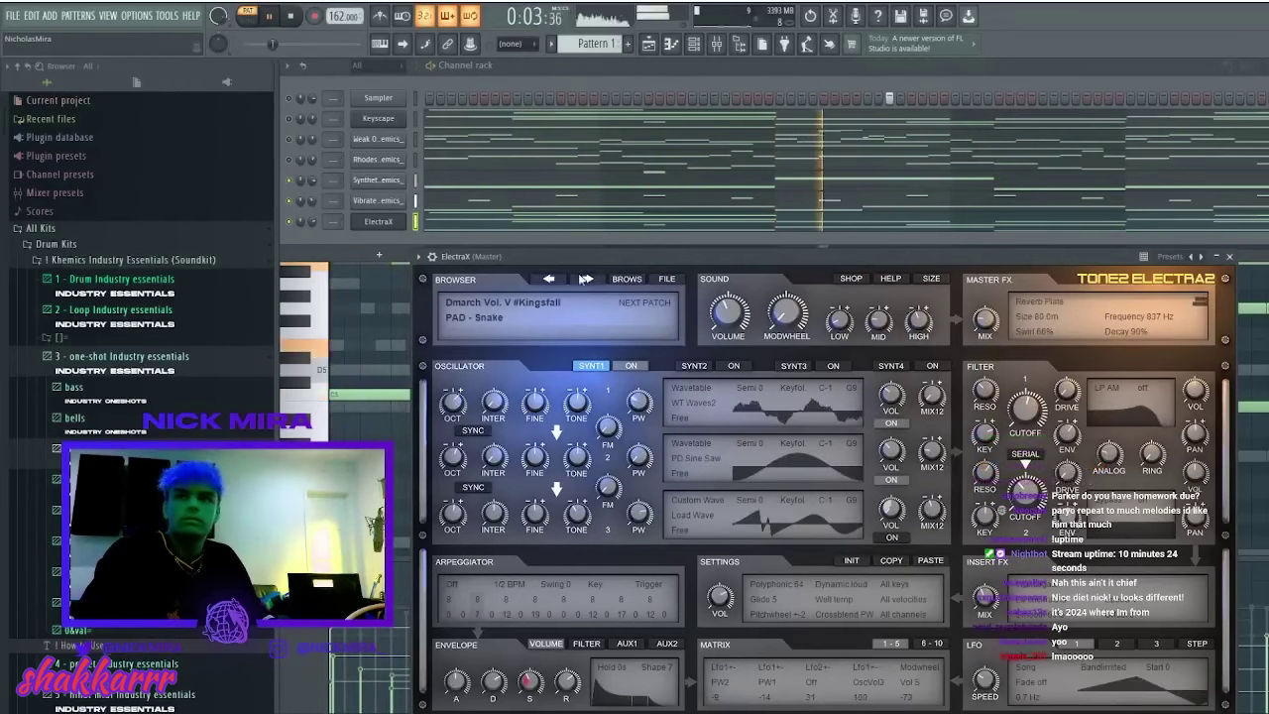
- Close ElectraX, enable every channel and split Pattern 1 into separate patterns by channel
left_click(1230, 258)
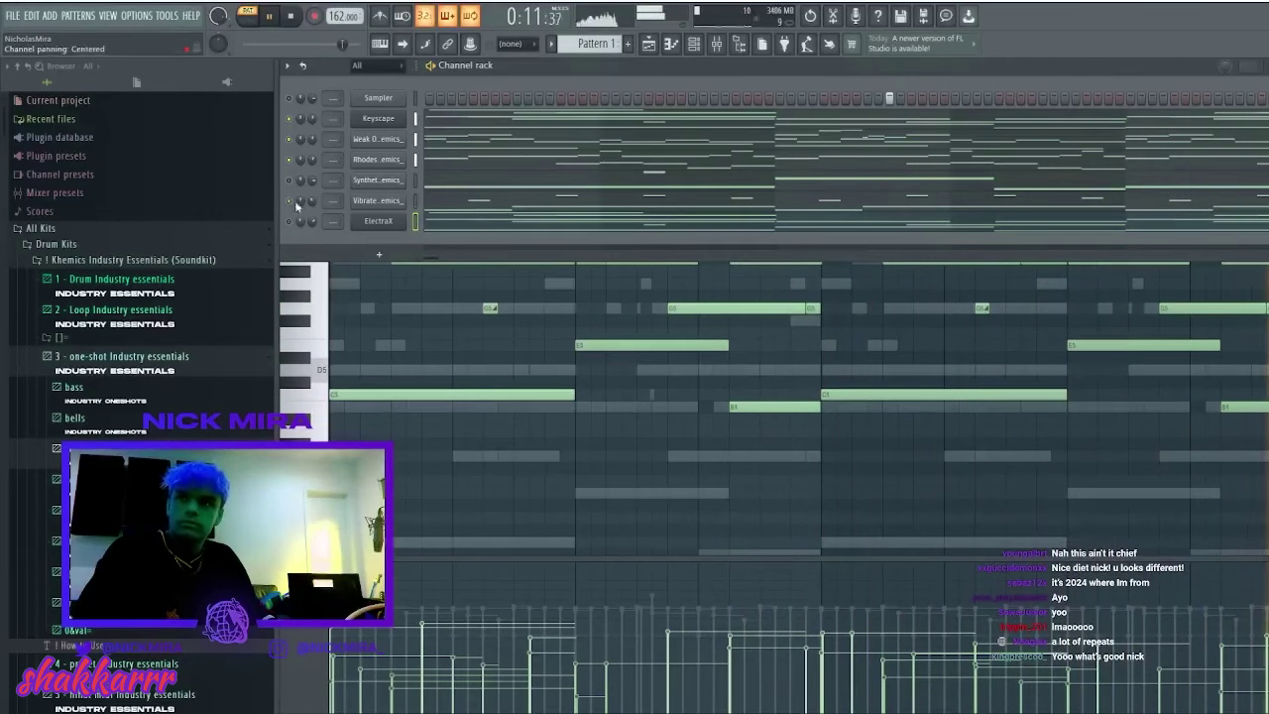
key("space")
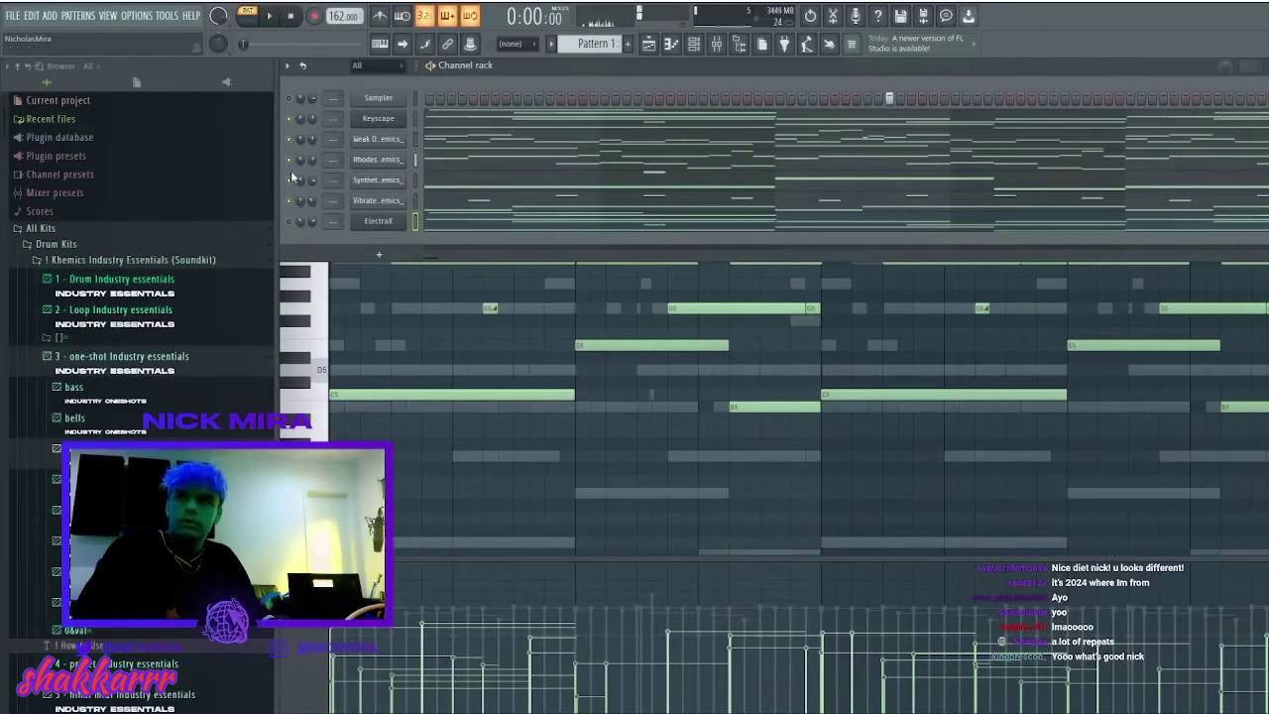
left_click(695, 44)
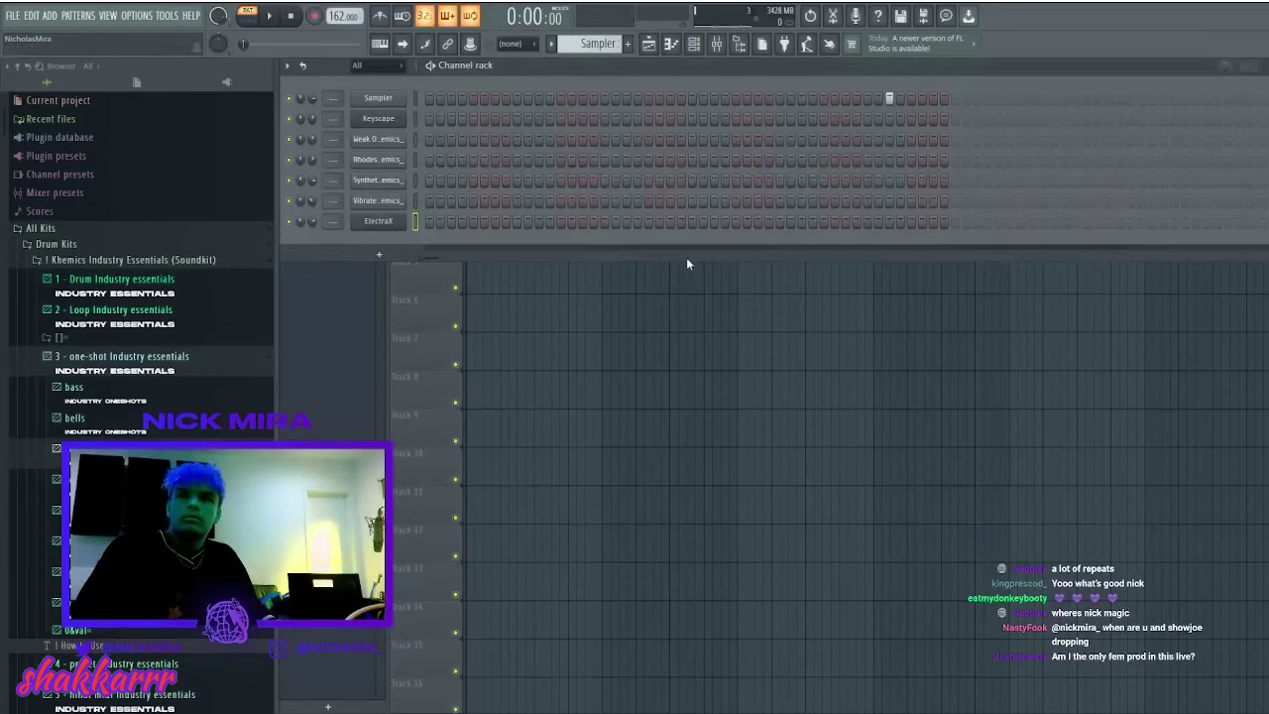
left_click(636, 297)
right_click(599, 303)
- Place the six instrument patterns at bar 1 on Tracks 1 to 6 and trim the Keyscape and ElectraX clips at bar 9
left_click(309, 140)
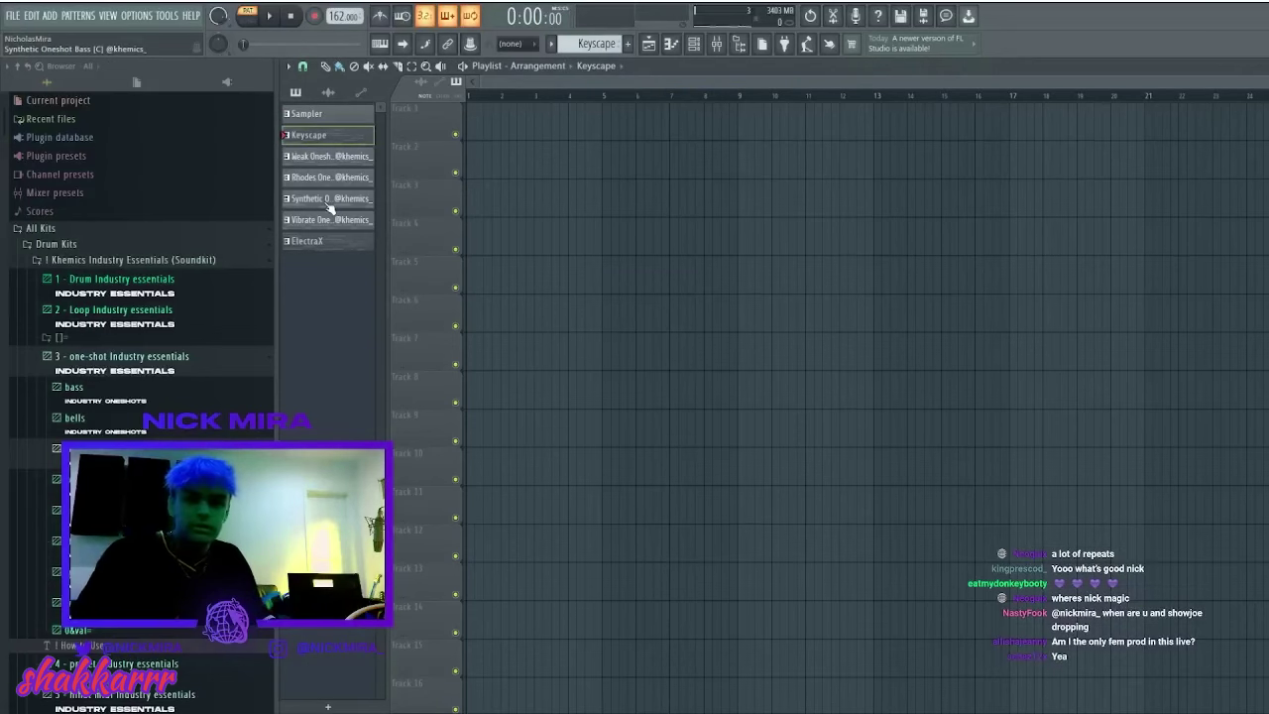
left_click_drag(332, 184, 331, 244)
left_click_drag(328, 137, 479, 119)
left_click_drag(624, 345, 633, 387)
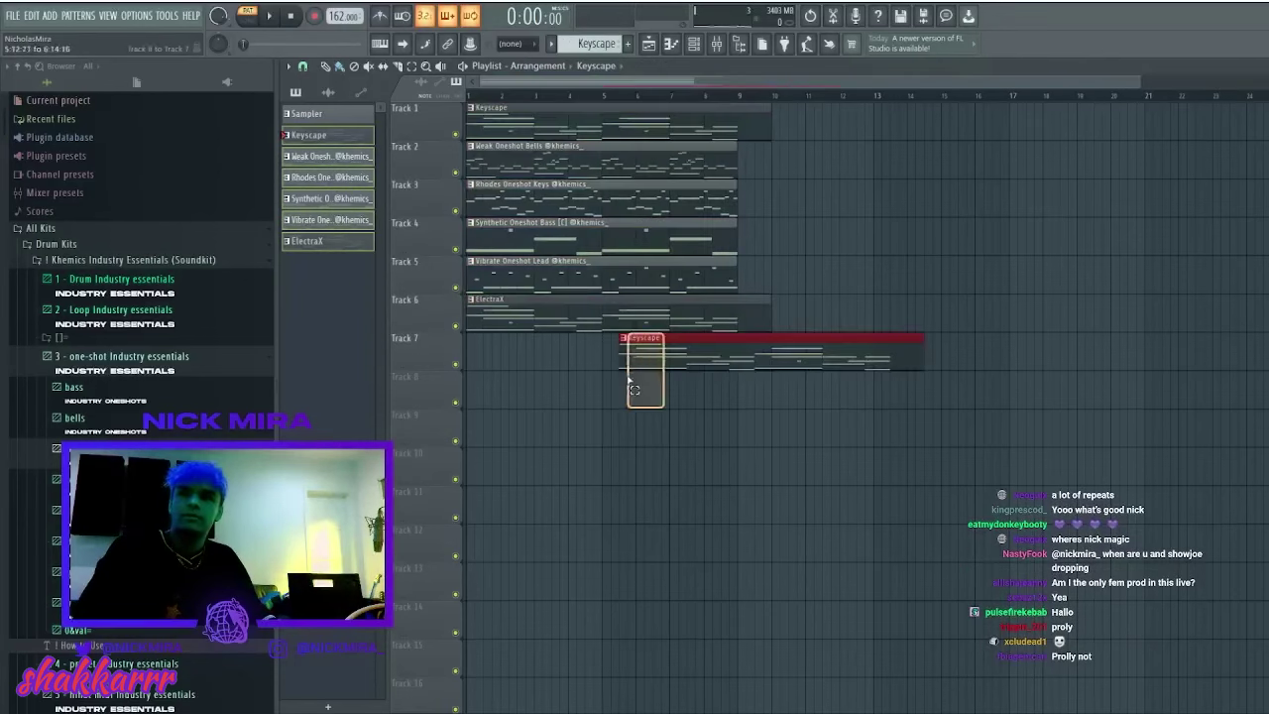
right_click(684, 355)
key("c")
left_click_drag(737, 346, 739, 119)
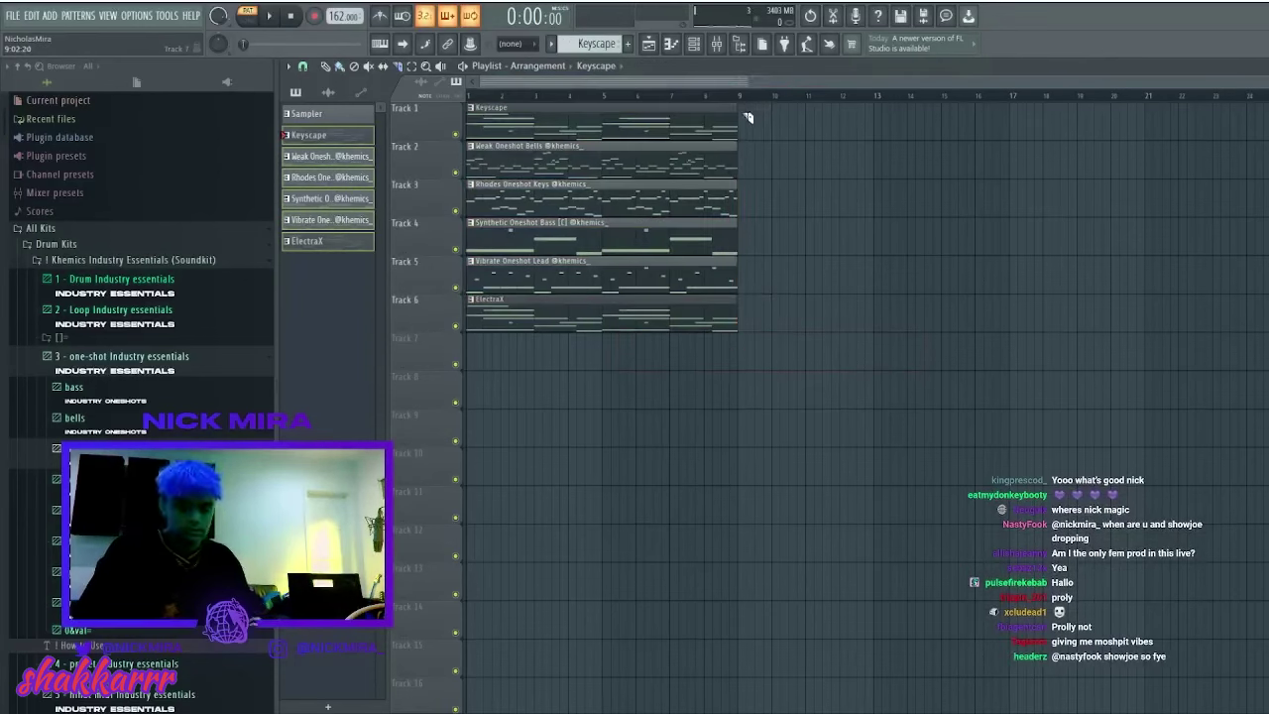
- Delete the Keyscape and ElectraX clips from the opening eight bars and play the arrangement in song mode
right_click(705, 129)
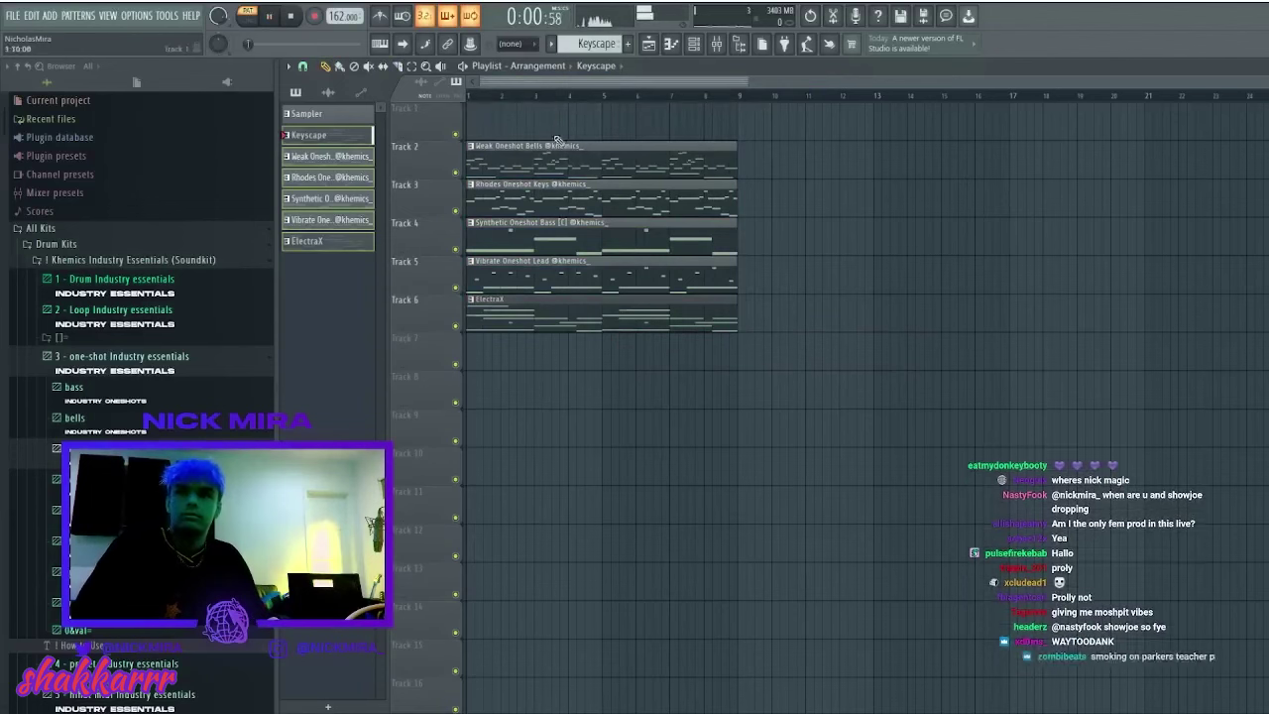
key("l")
key("space")
scroll(493, 96, "up", 2)
key("space")
key("space")
mouse_move(575, 283)
left_mouse_down()
mouse_move(1059, 286)
mouse_move(986, 273)
mouse_move(593, 275)
left_mouse_up()
right_click(556, 320)
key("space")
key("space")
left_click(721, 330)
right_click(722, 330)
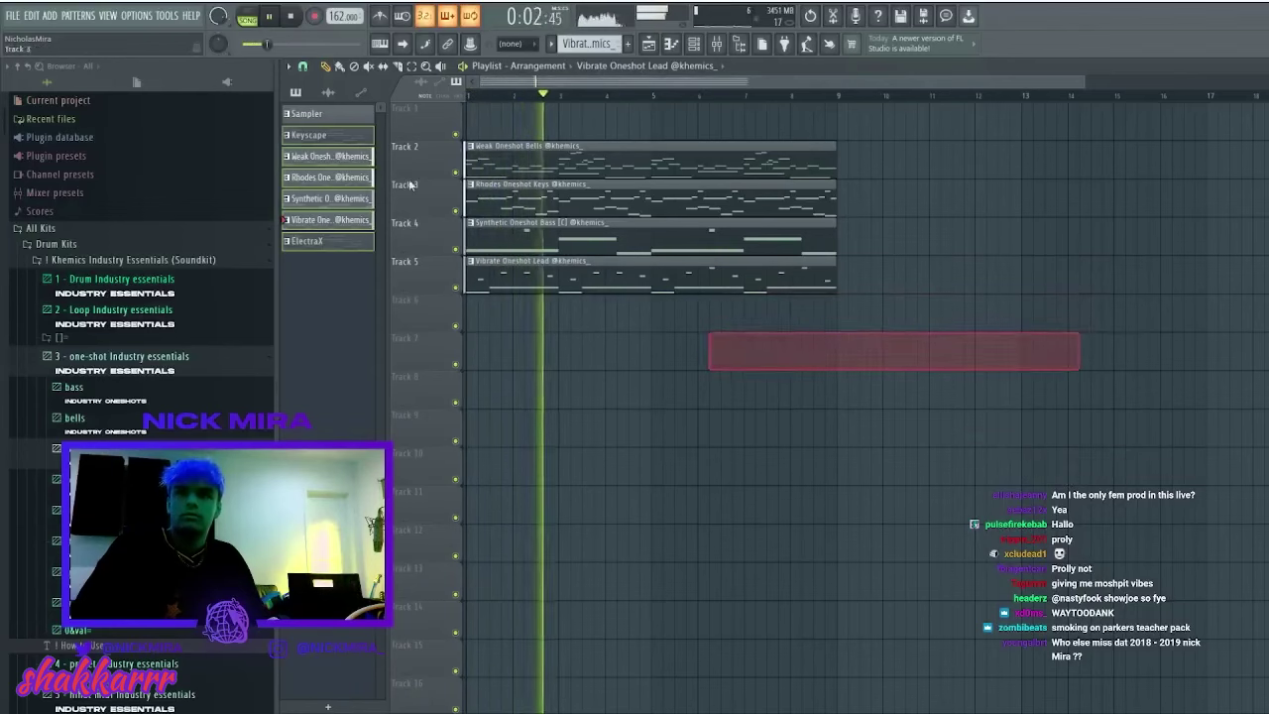
- Place the Keyscape pattern on Track 1 at bar 9 and trim its clip to end at bar 17
left_click(331, 133)
left_click(846, 117)
scroll(843, 119, "down", 3)
left_click(748, 269)
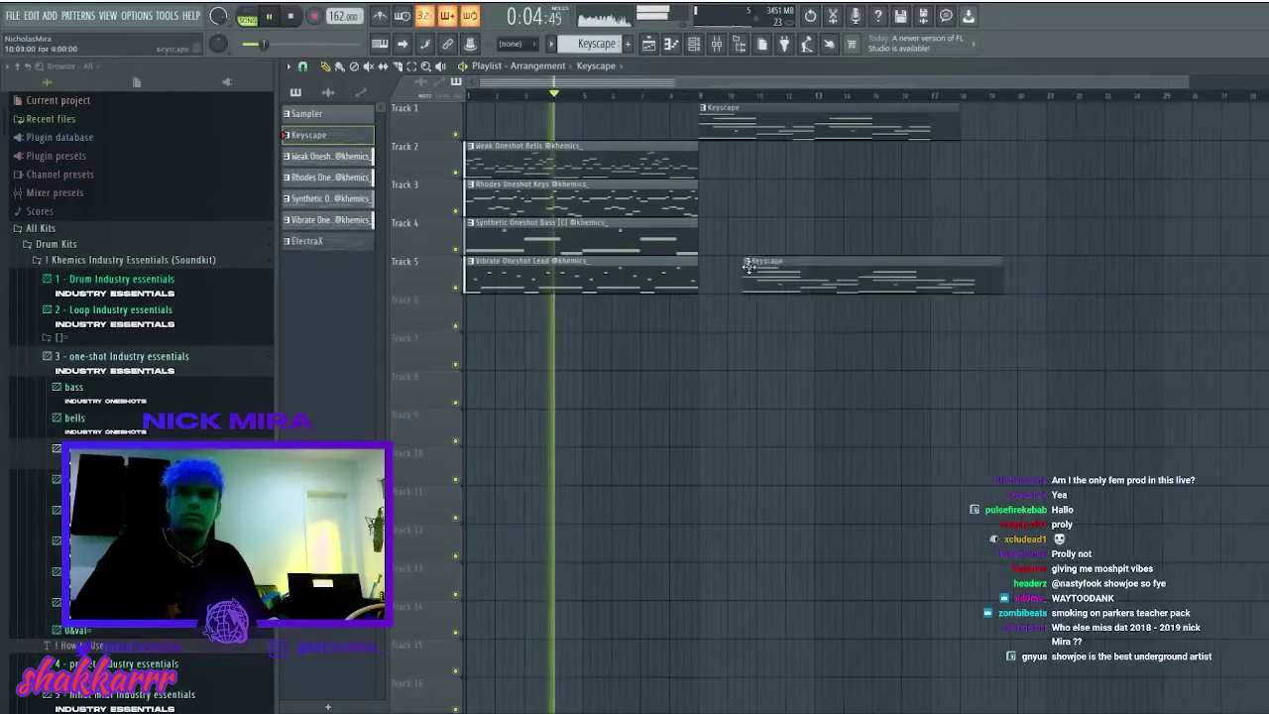
right_click(749, 271)
left_click_drag(624, 328, 536, 190)
left_click_drag(553, 368, 542, 199)
left_click(685, 317, "ctrl")
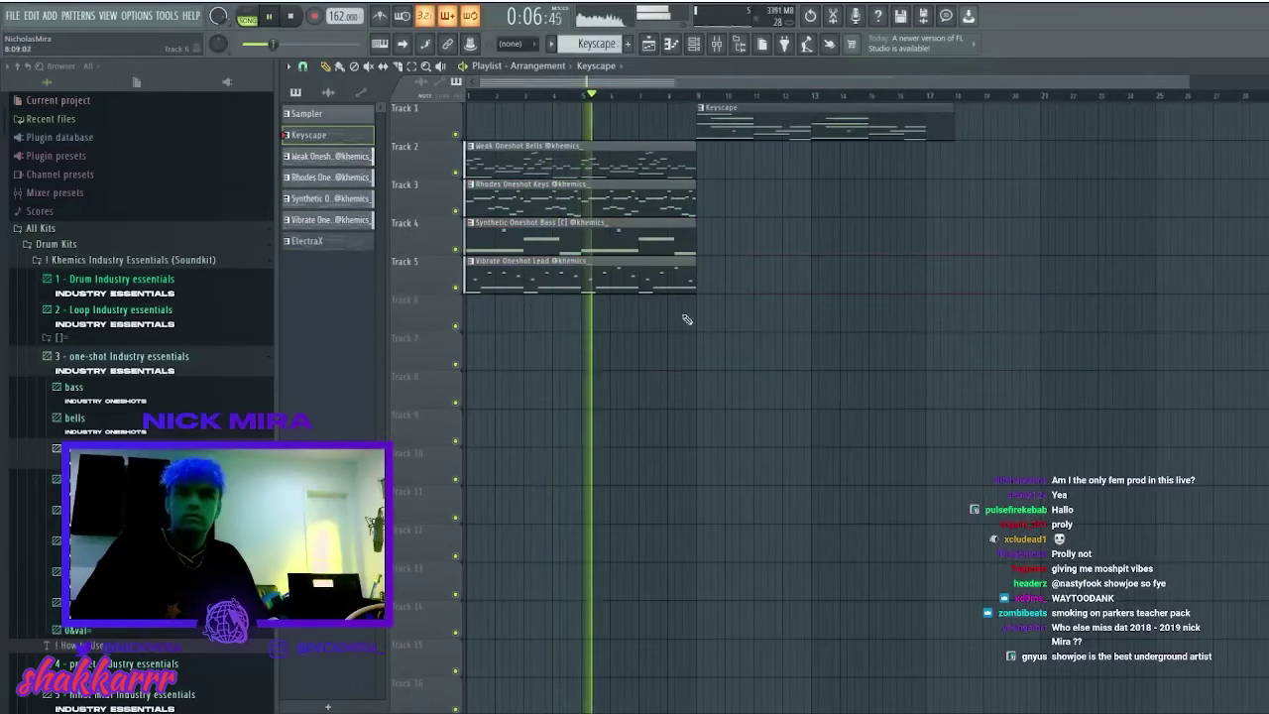
key("c")
left_click_drag(934, 150, 936, 107)
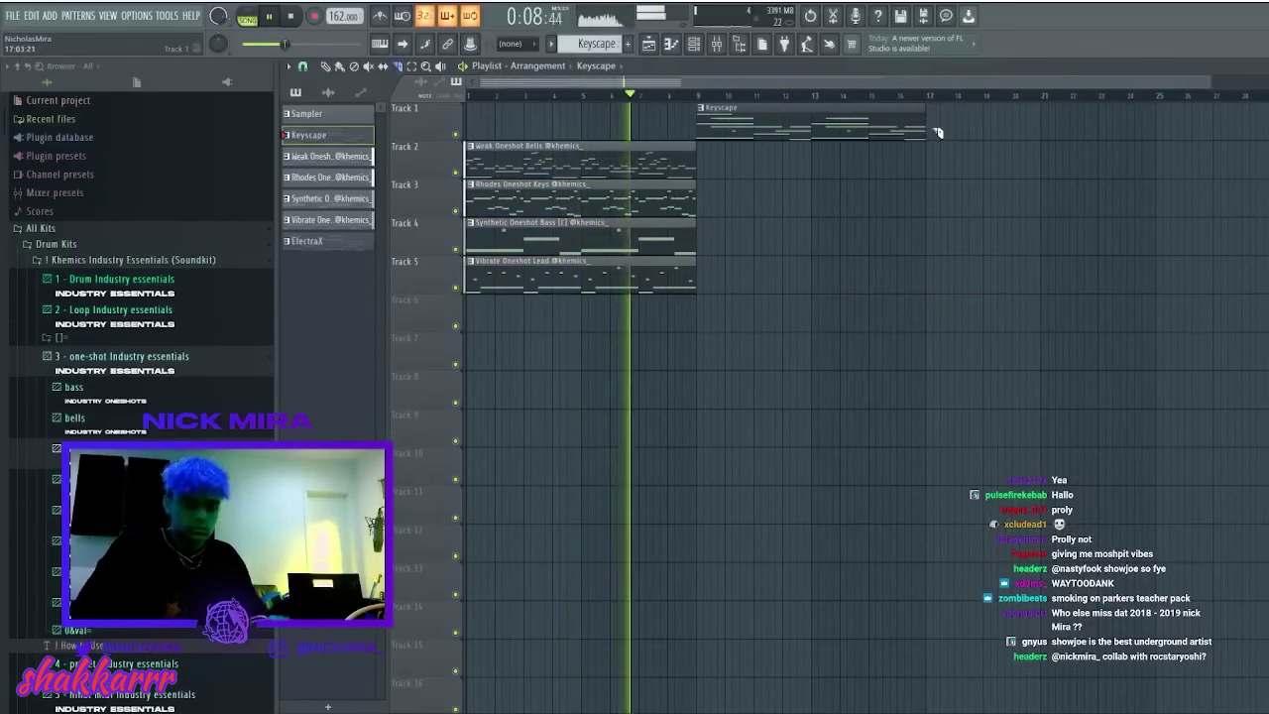
key("p")
- Duplicate the bells, Rhodes, bass and Vibrate clips to bar 9 and remove the copied bass clip
left_click_drag(827, 332, 570, 142)
key("ctrl+b")
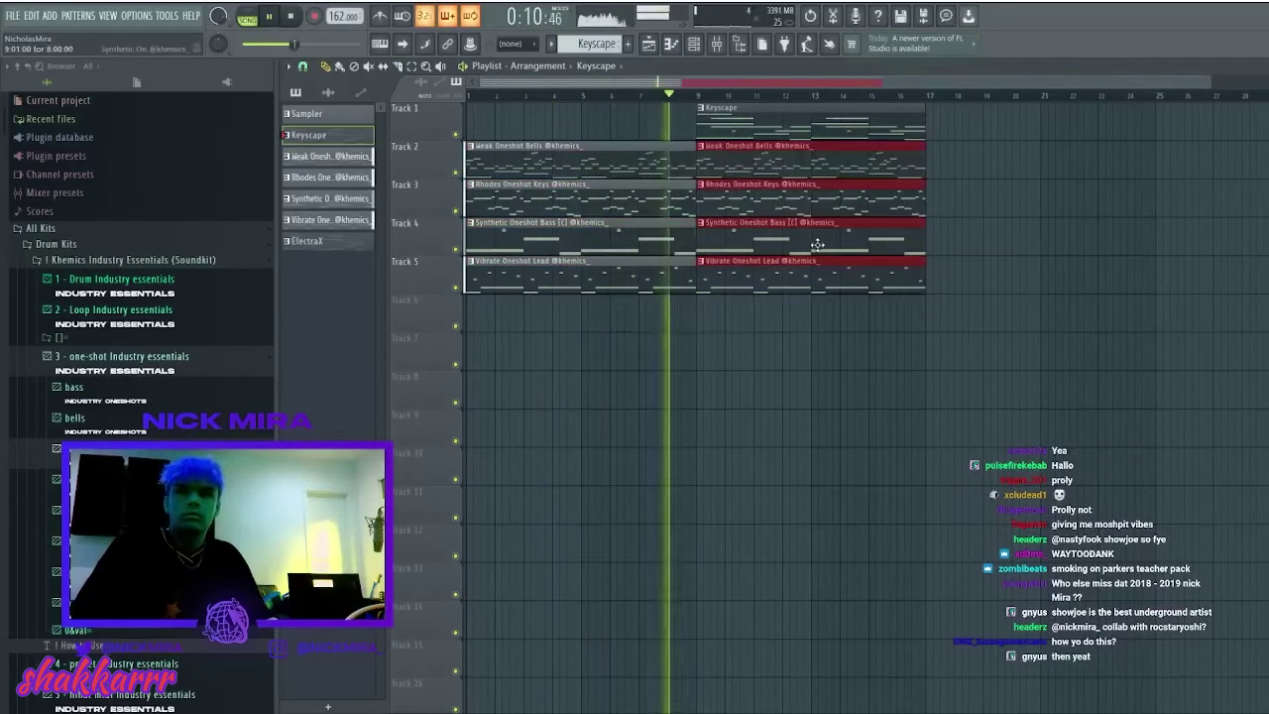
key("ctrl+d")
right_click(821, 245)
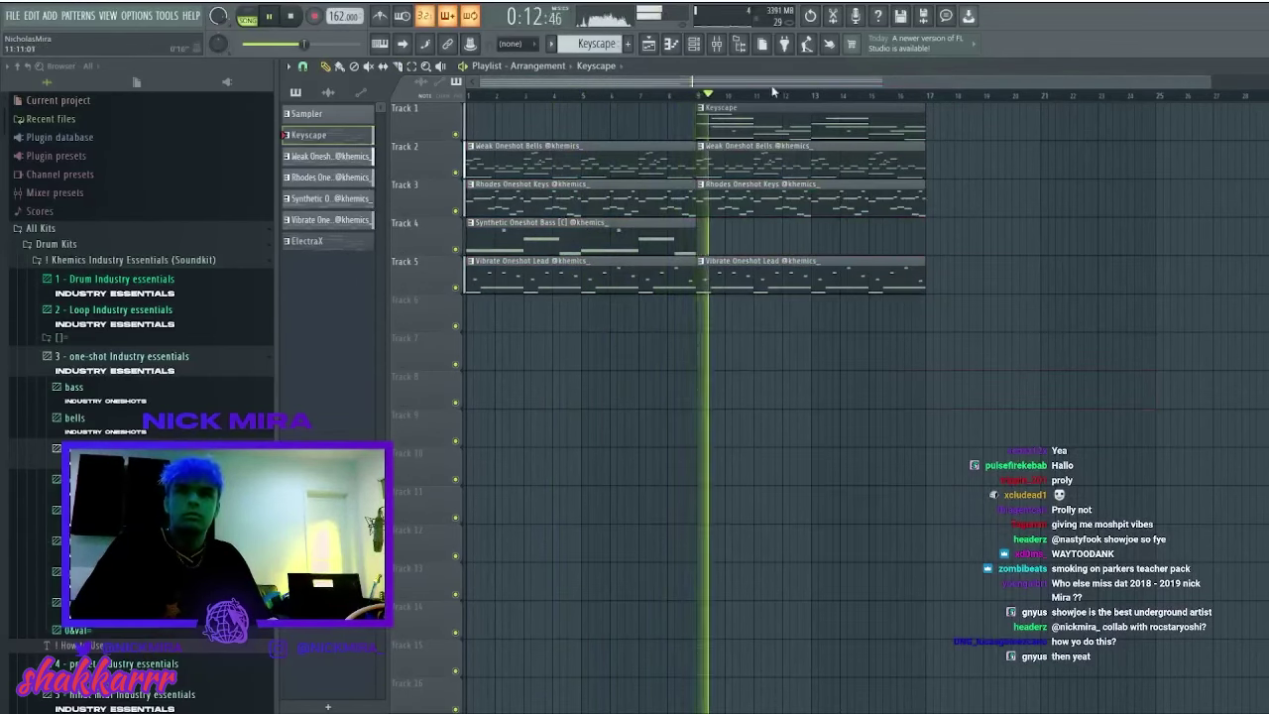
- Duplicate the Keyscape, bells, Rhodes and Vibrate clips of bars 9 to 16 so they repeat from bar 17
scroll(771, 90, "down", 2)
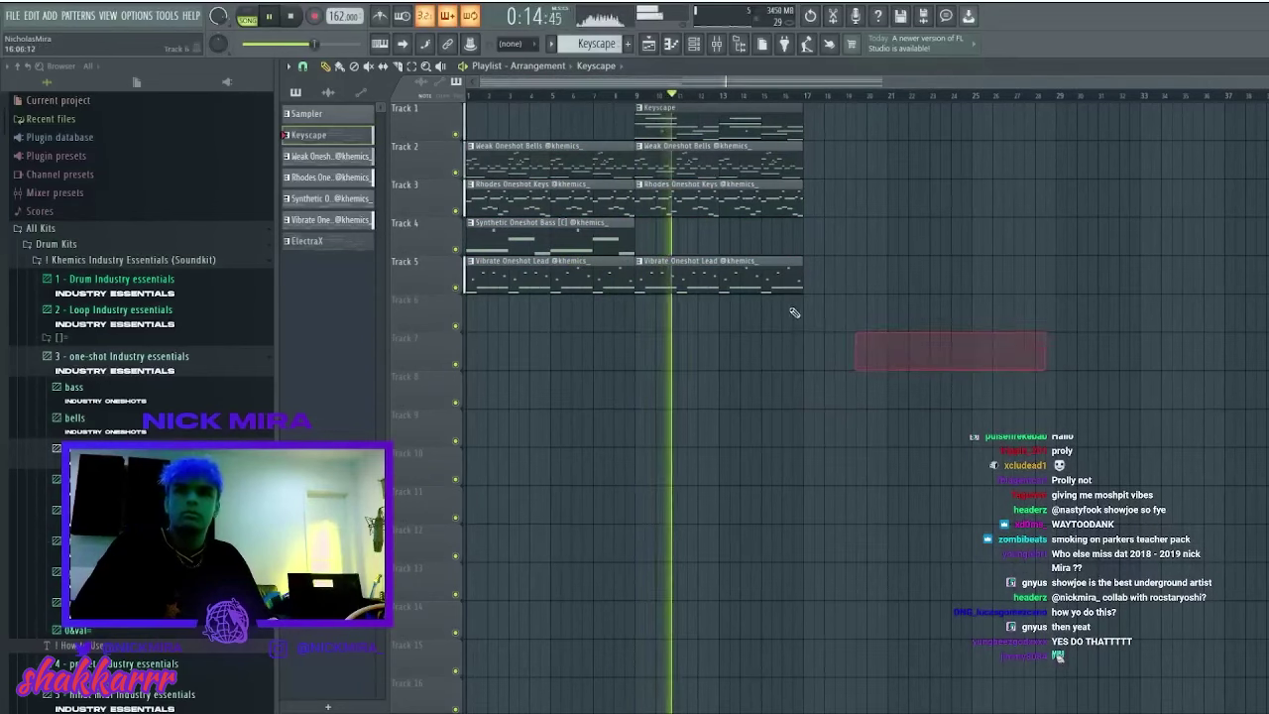
left_click_drag(938, 330, 754, 106)
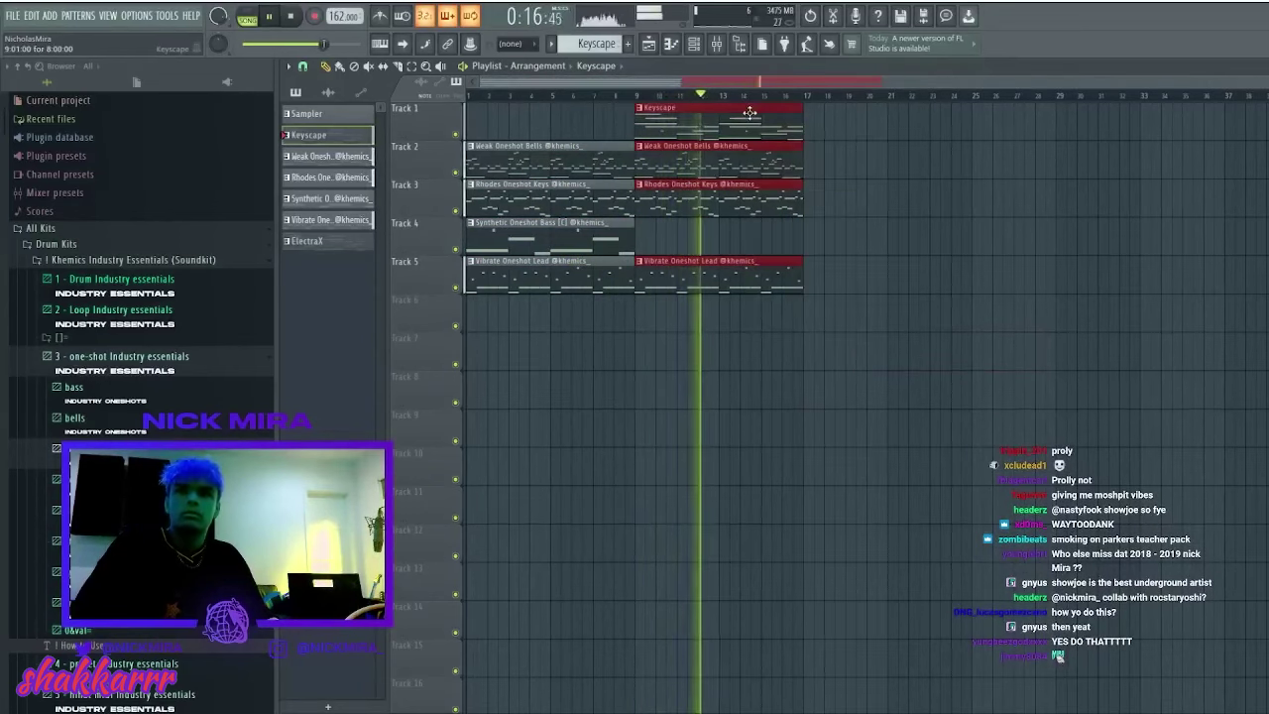
key("ctrl+b")
- Place the ElectraX pattern on Track 6 at bar 17
left_click(322, 220)
left_click(317, 241)
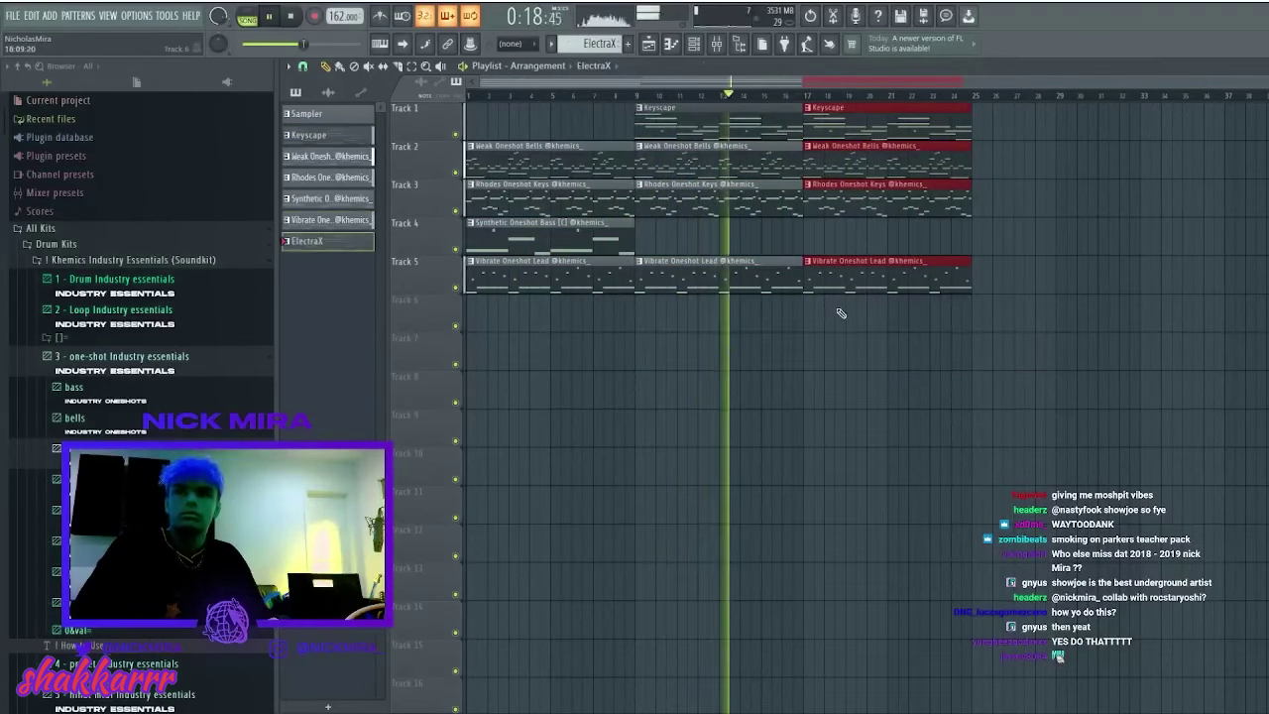
left_click(801, 306)
left_click_drag(845, 307, 856, 307)
- Move the Vibrate lead clip on Track 5 from bar 17 to bar 25 by duplicating it and removing the original
left_click(883, 276, "ctrl")
key("Delete")
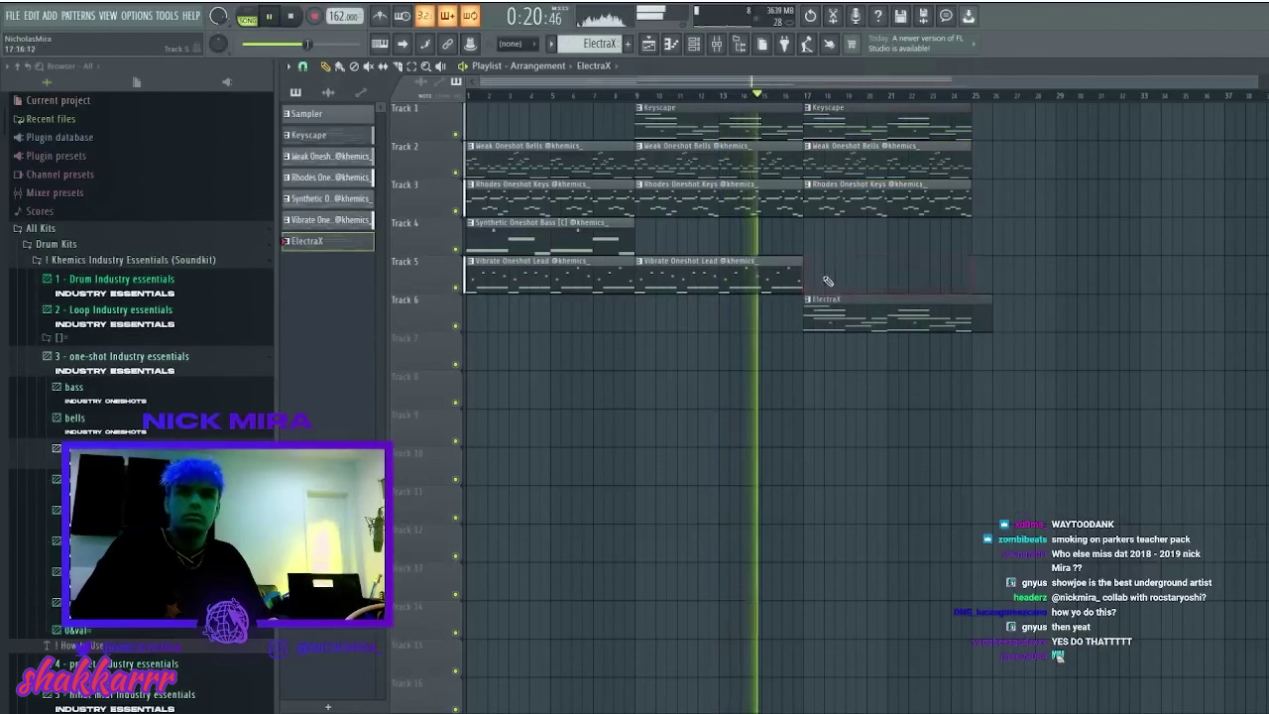
left_click(859, 282, "ctrl")
key("ctrl+b")
right_click(871, 285)
- Trim the ElectraX clip on Track 6 to end at bar 25
key("c")
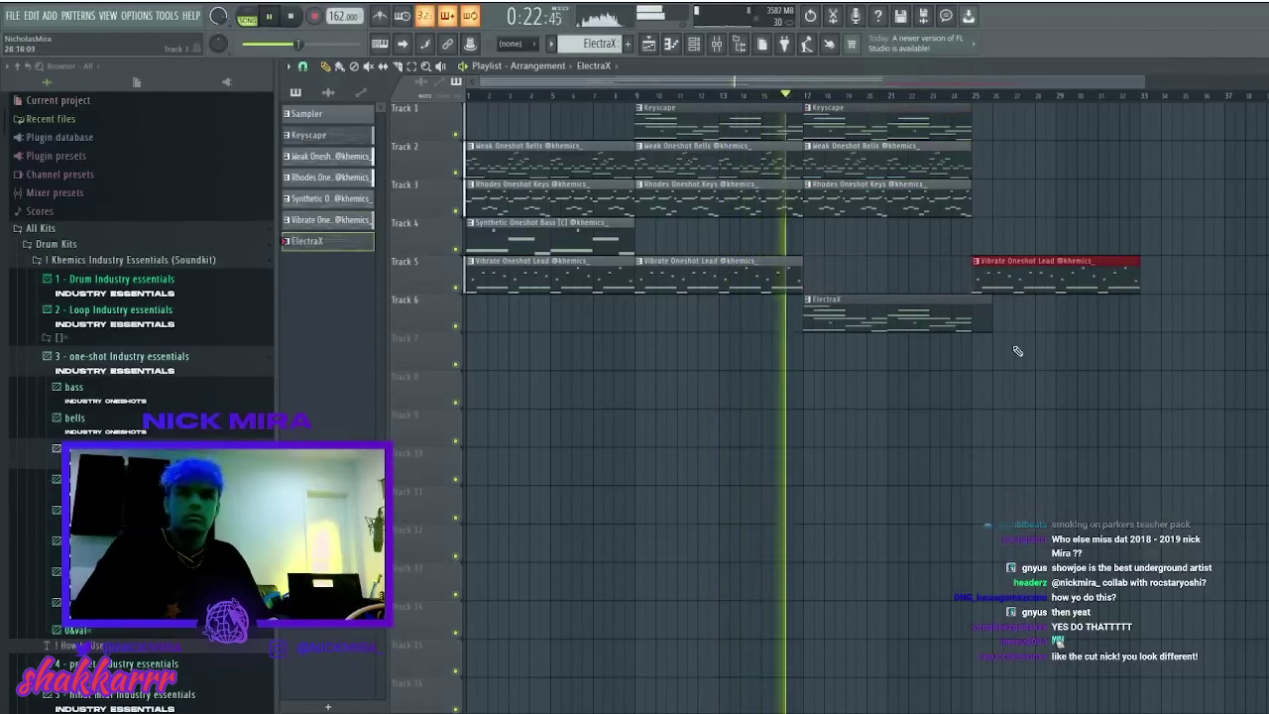
left_click_drag(977, 341, 976, 306)
key("p")
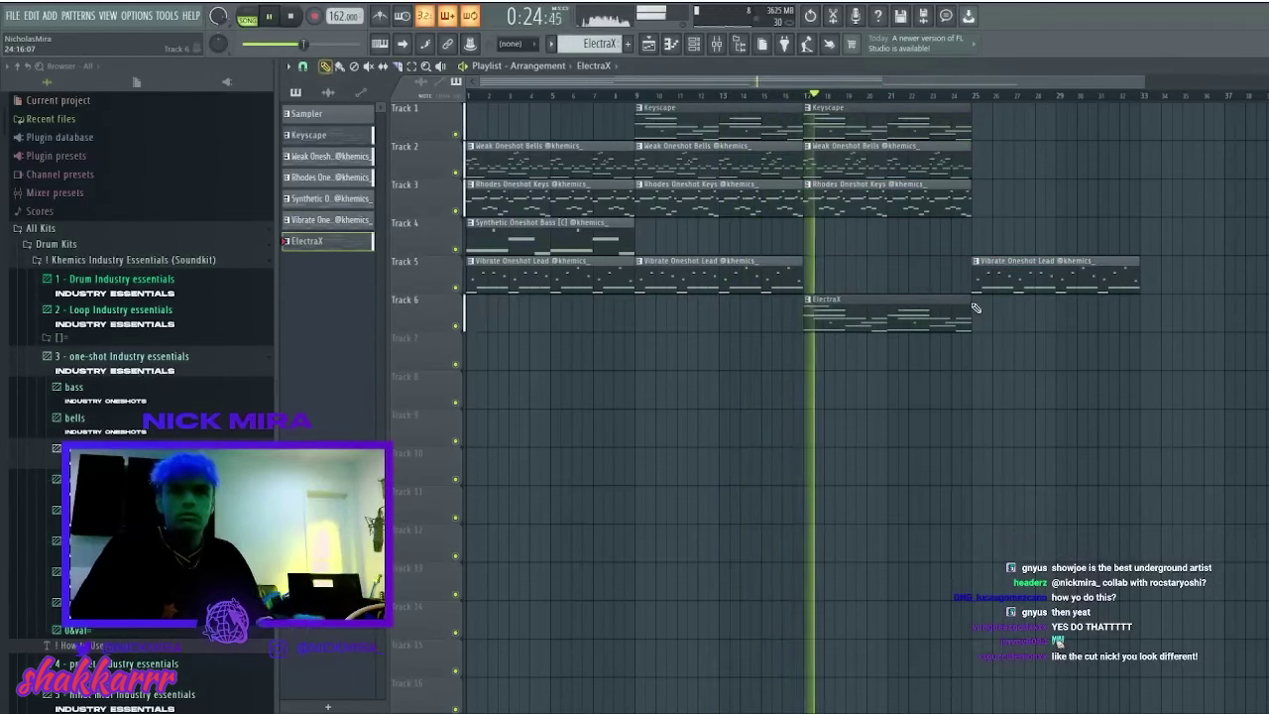
- Place another ElectraX clip on Track 6 at bar 25 and clear the stray clips from the empty tracks
left_click(970, 387)
right_click(1013, 388)
left_click(956, 417)
right_click(956, 418)
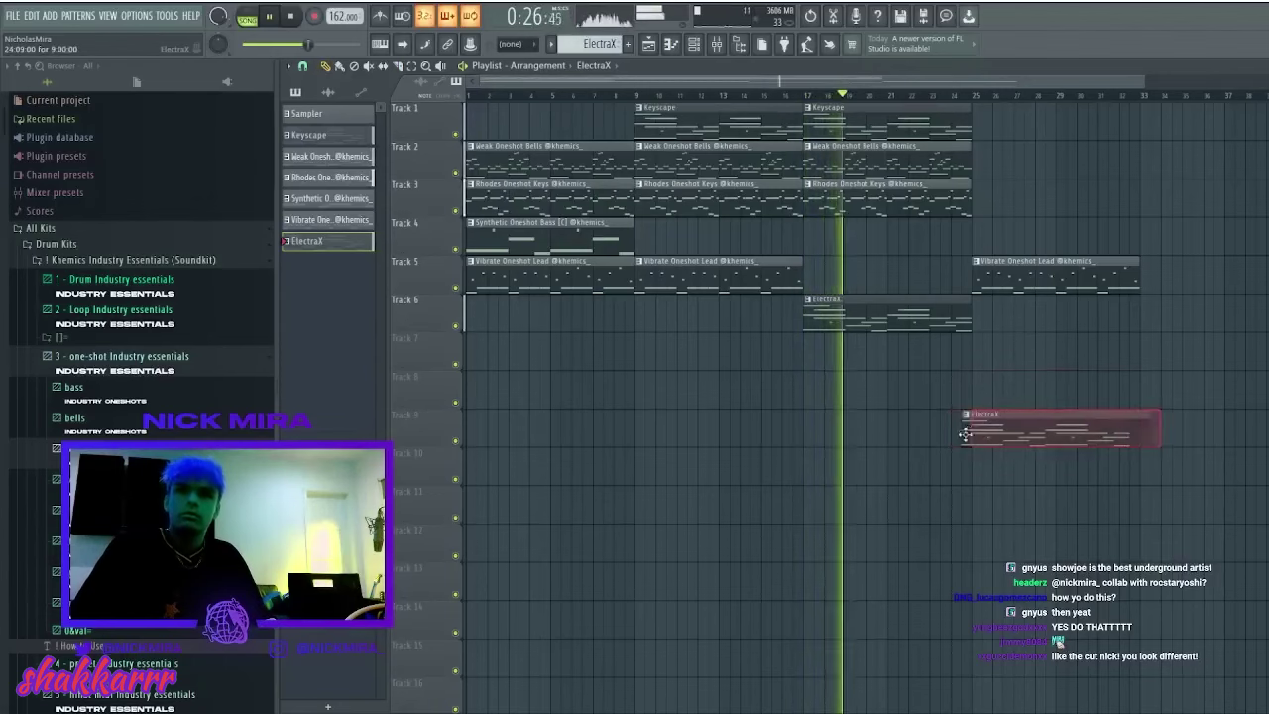
left_click(982, 305)
- Duplicate the Keyscape, bells and Rhodes clips to bar 25 and place the Synthetic bass clip on Track 4 there
left_click_drag(964, 213, 916, 115)
key("ctrl+b")
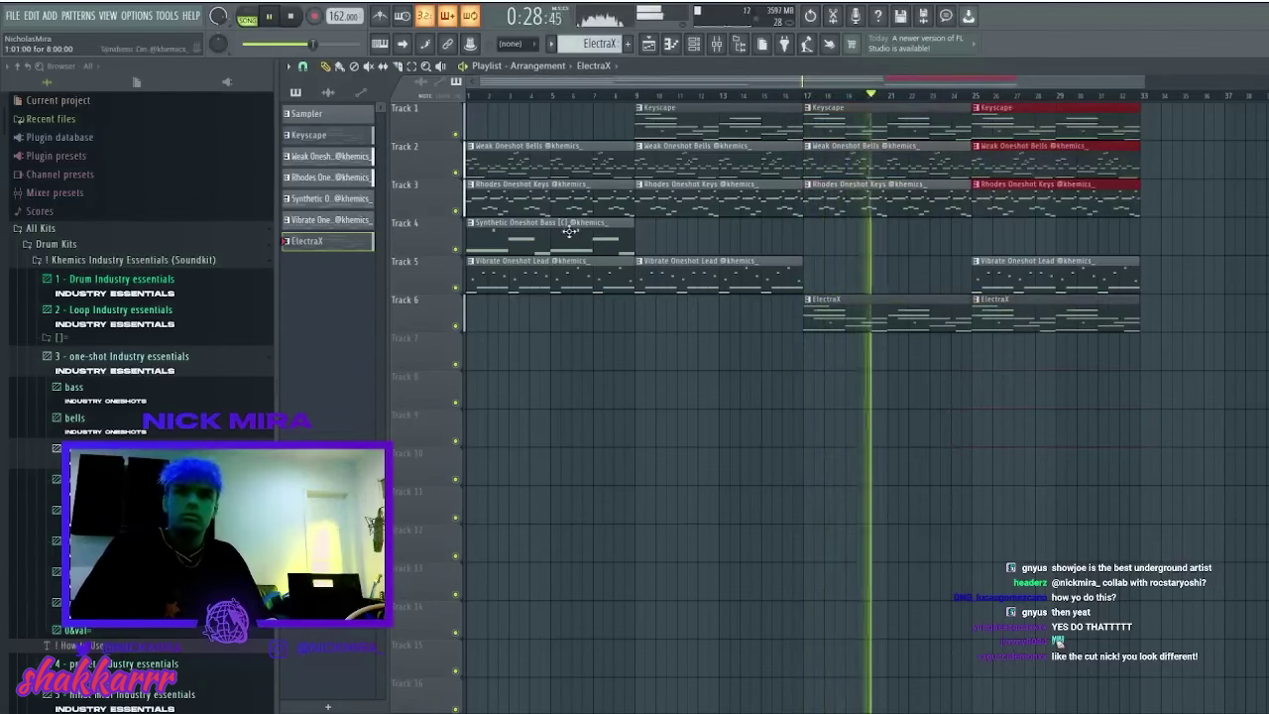
left_click(607, 238)
left_click(970, 241)
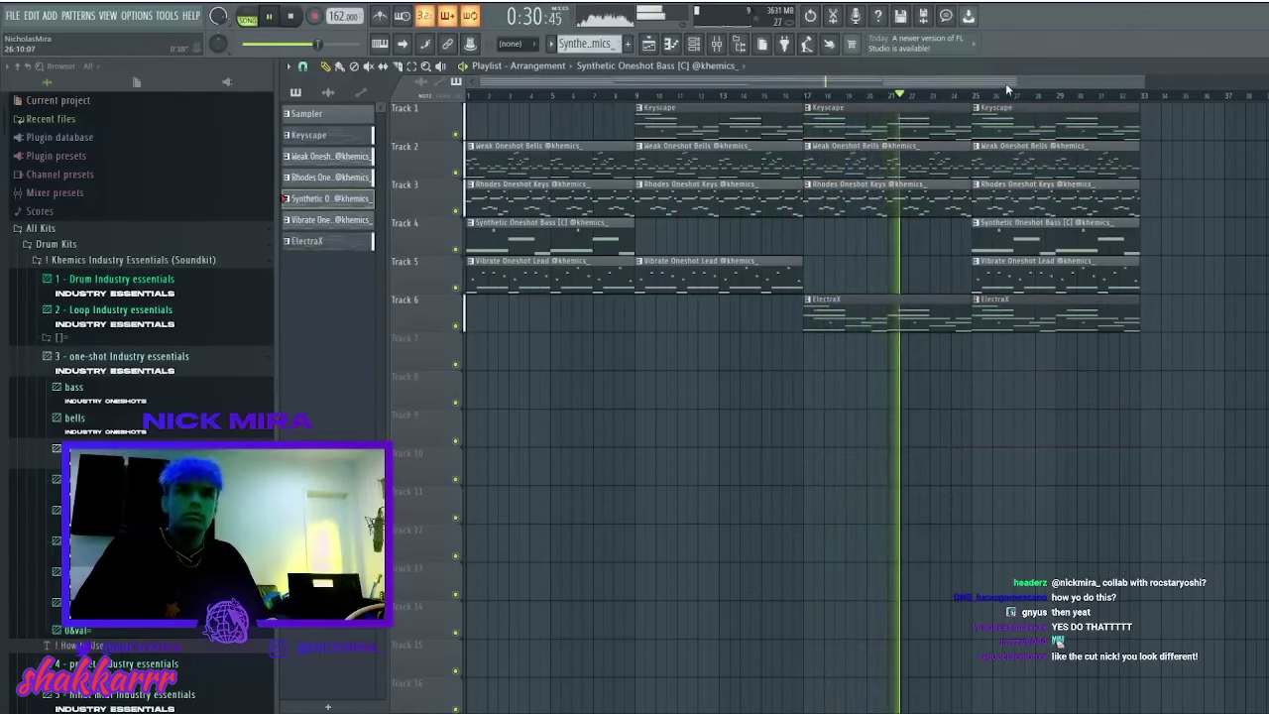
- Add a solo Keyscape clip at bar 33 on Track 1 and a solo bells clip at bar 41 on Track 2
scroll(1006, 83, "down", 2)
left_click(904, 111)
left_click(886, 161, "ctrl")
key("ctrl+b")
key("ctrl+b")
right_click(954, 172)
- Add a solo Rhodes clip at bar 49 on Track 3, removing the intermediate copies after bar 33
left_click(882, 201, "ctrl")
key("ctrl+b")
key("ctrl+b")
key("ctrl+b")
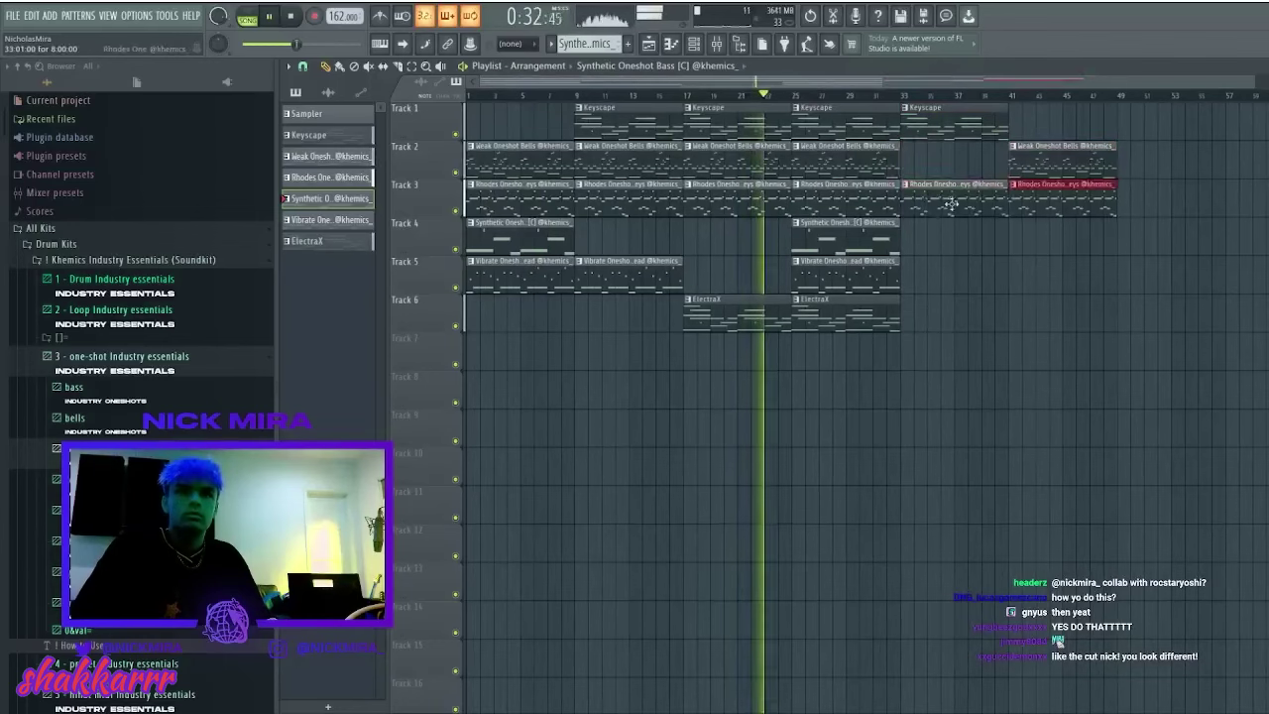
right_click(954, 204)
- Duplicate the Synthetic bass clip and move the copy to bar 57 on Track 4
left_click(868, 241, "ctrl")
key("ctrl+b")
scroll(983, 83, "down", 2)
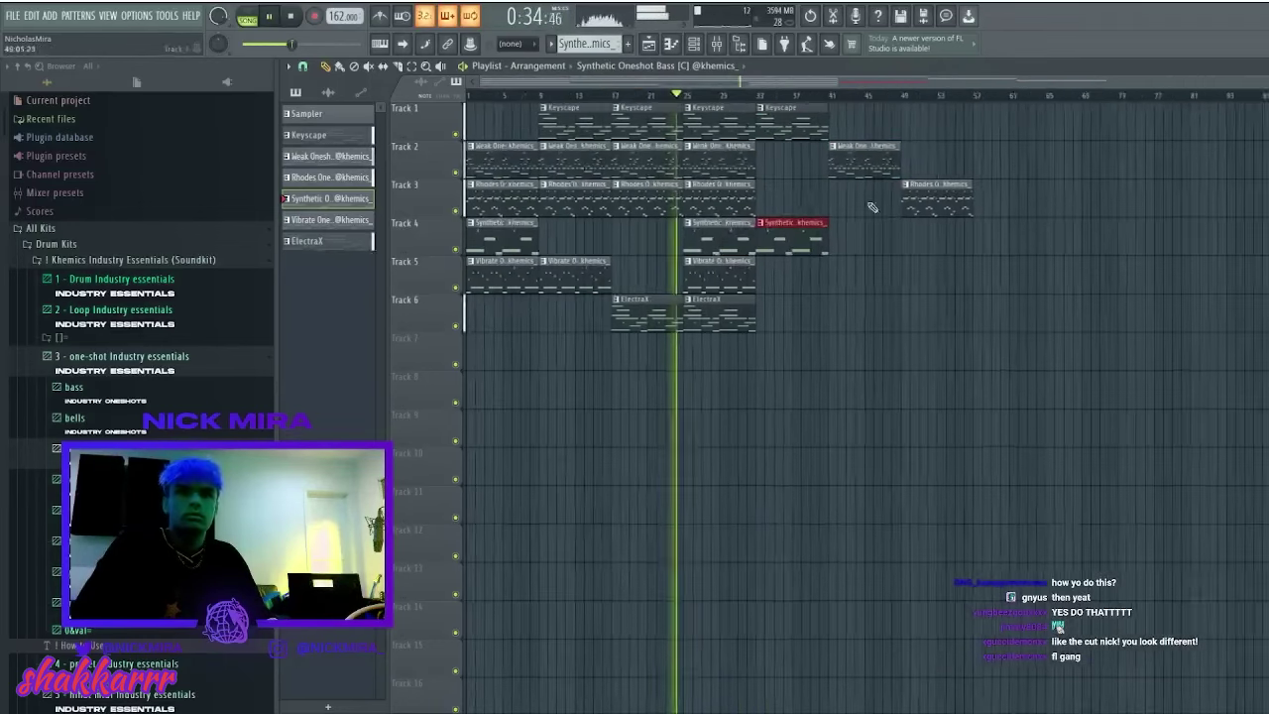
left_click_drag(781, 238, 985, 237)
- Place a solo Vibrate lead clip at bar 65 on Track 5 and a solo ElectraX clip at bar 73 on Track 6
left_click(708, 278)
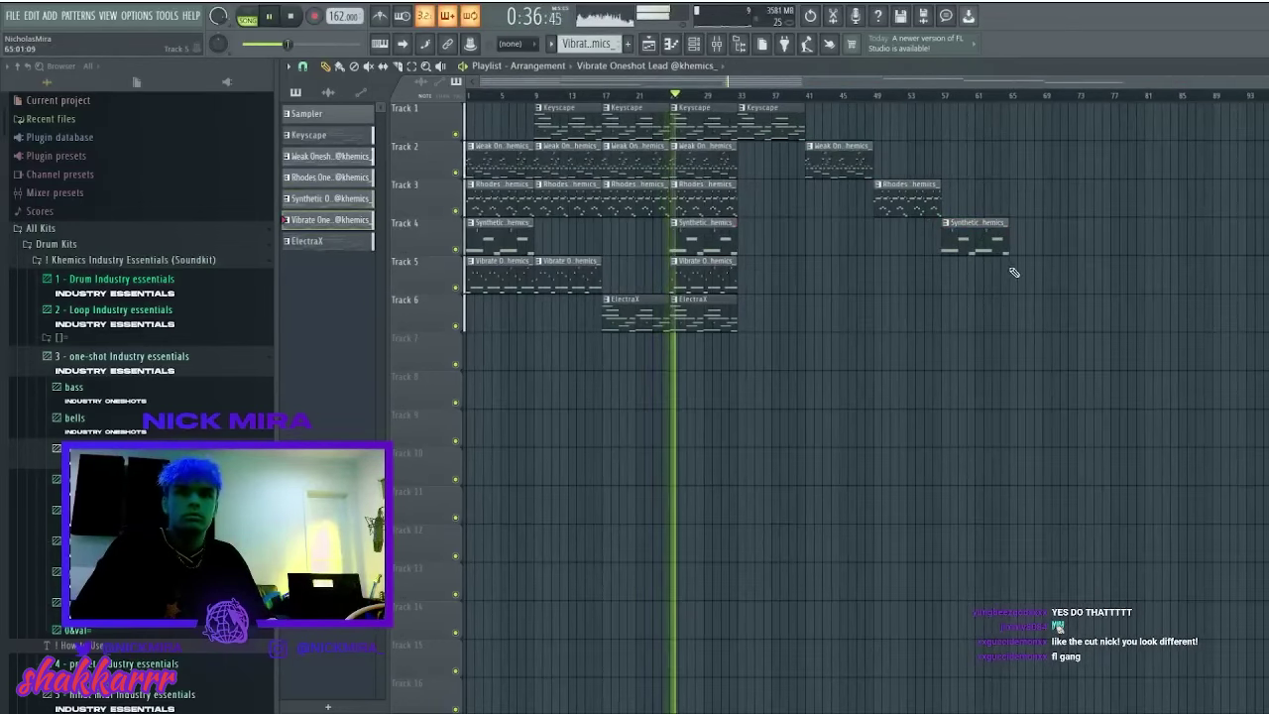
left_click(1016, 274)
left_click(686, 322)
left_click(1072, 315)
left_click(1011, 392)
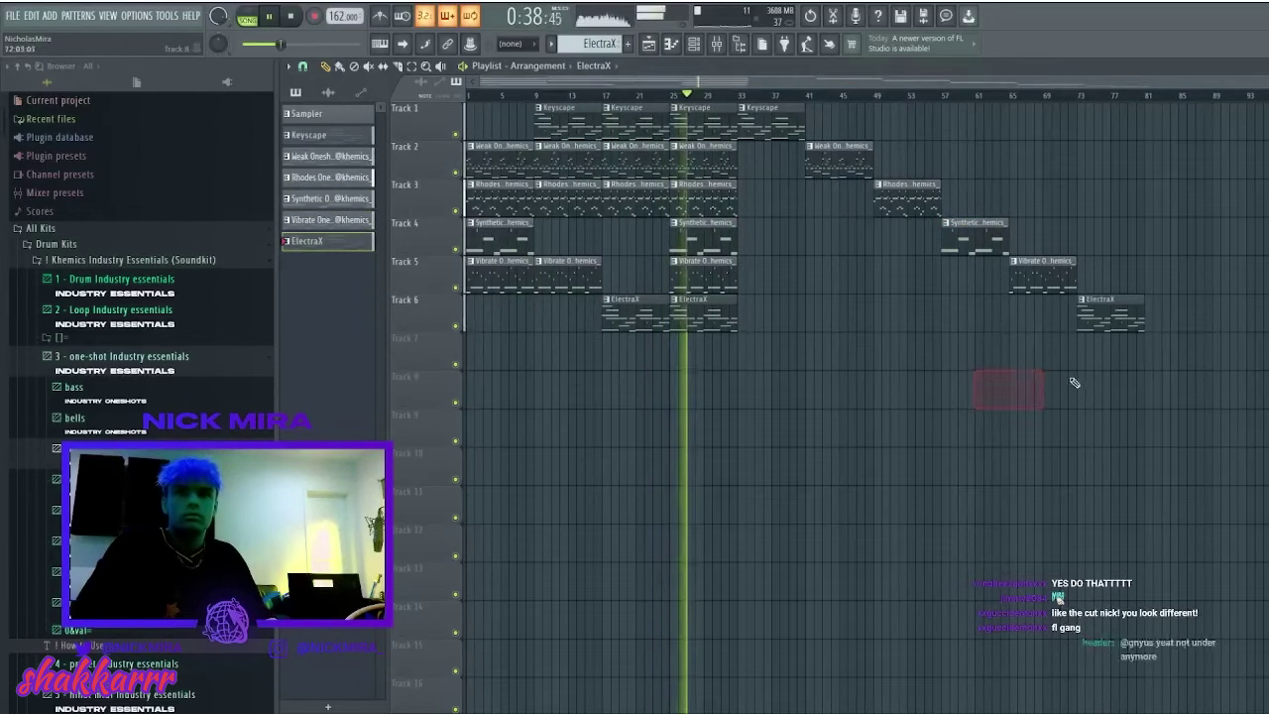
left_click_drag(1011, 396, 905, 399)
right_click(902, 399)
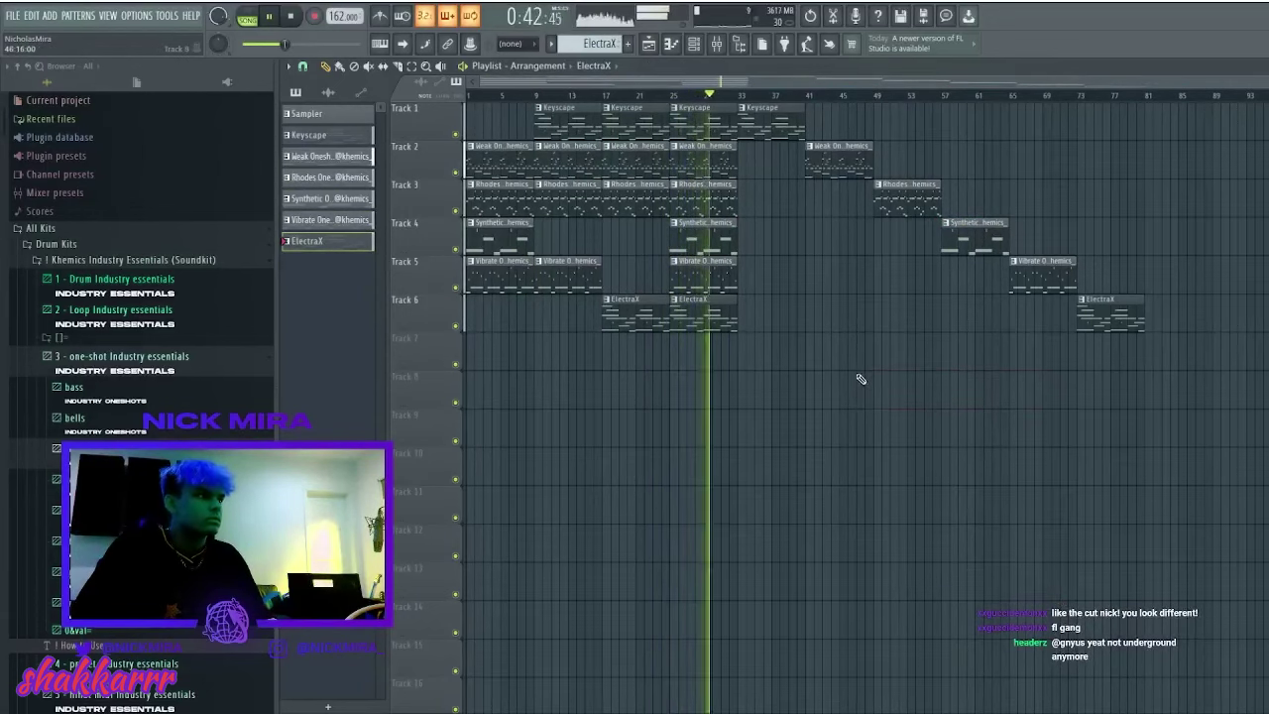
left_click(643, 409)
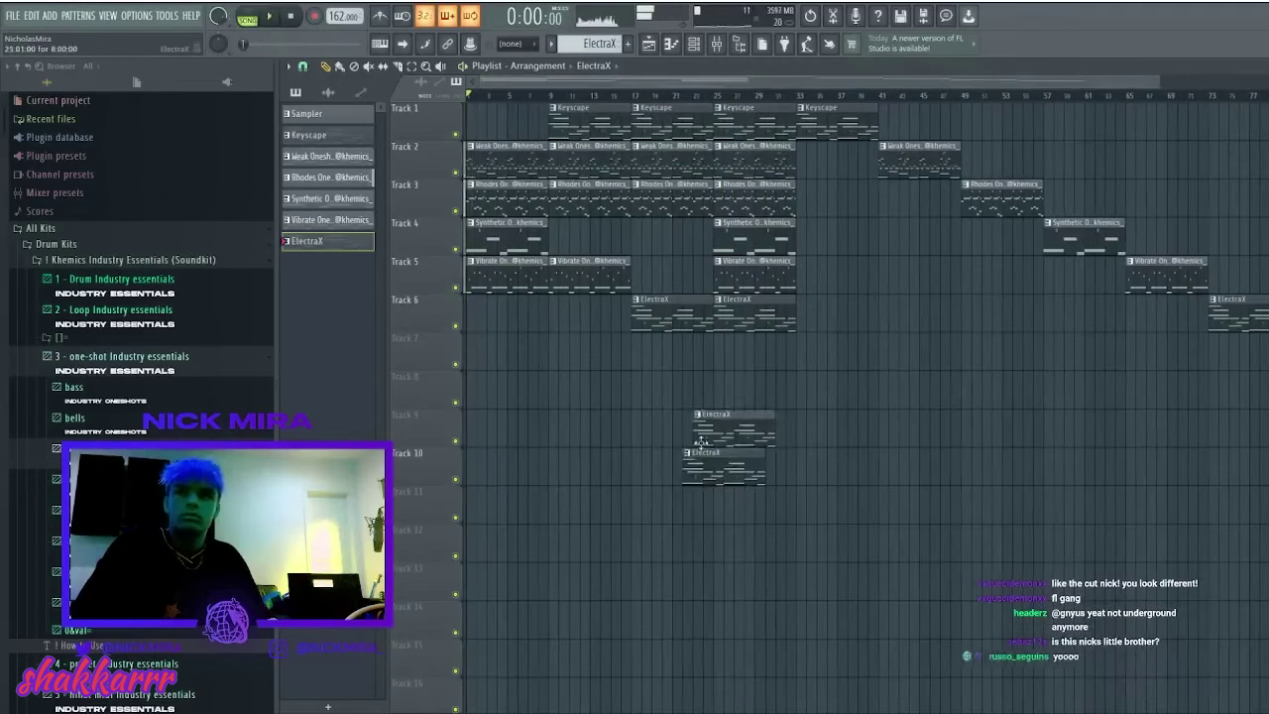
- Delete the two stray ElectraX clips on Tracks 9 and 10
left_click_drag(701, 442, 649, 444)
right_click(725, 458)
right_click(679, 442)
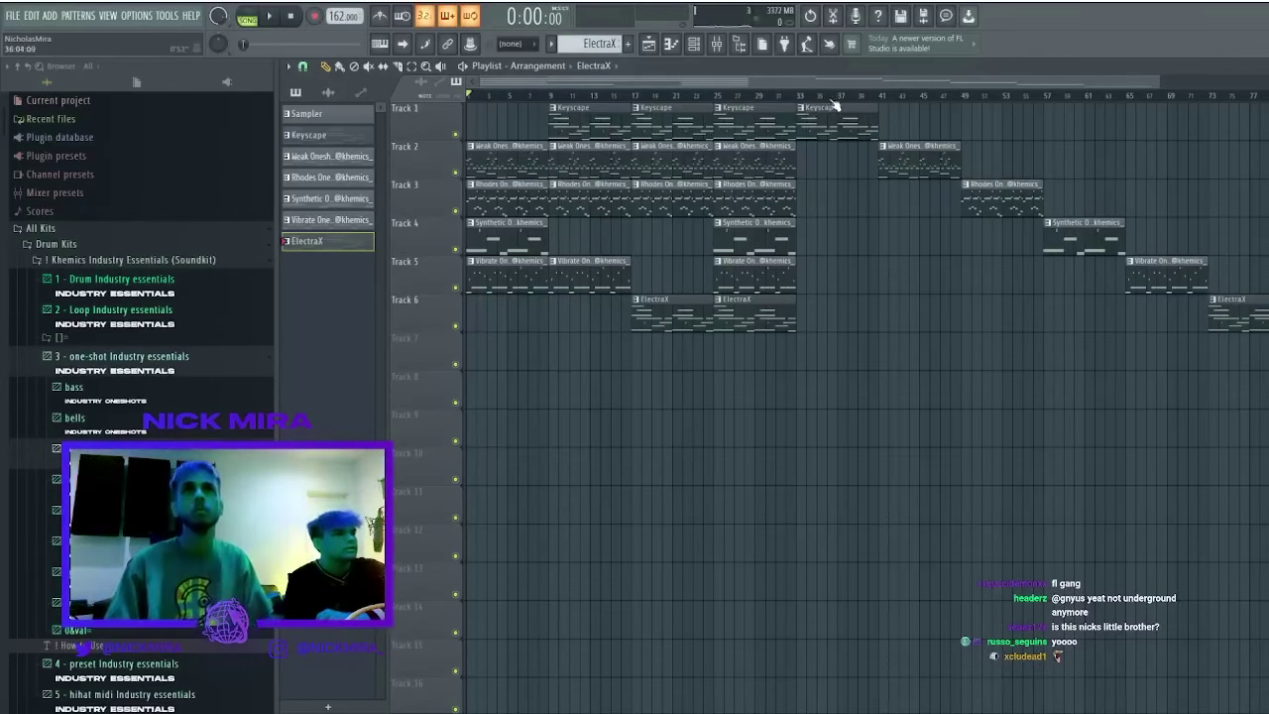
scroll(835, 104, "down", 2)
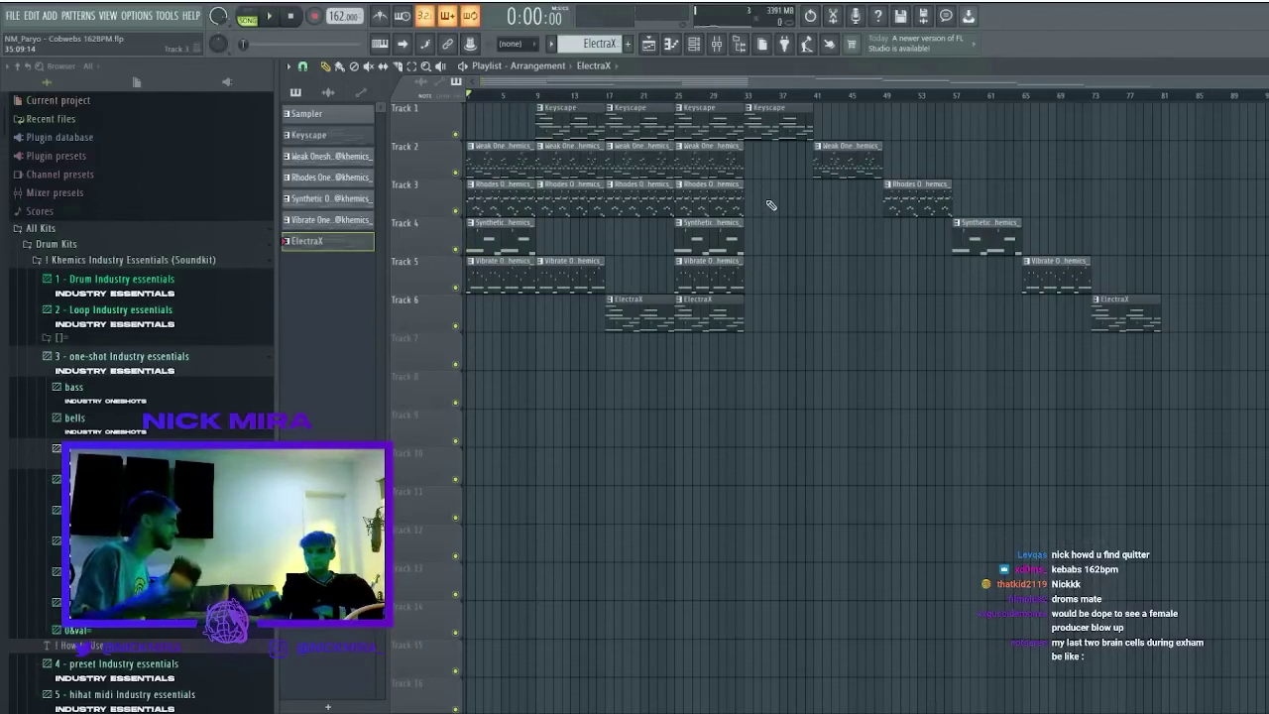
- Play the opening of the arrangement from bar 1, clearing the stray ElectraX clip from Track 11
key("space")
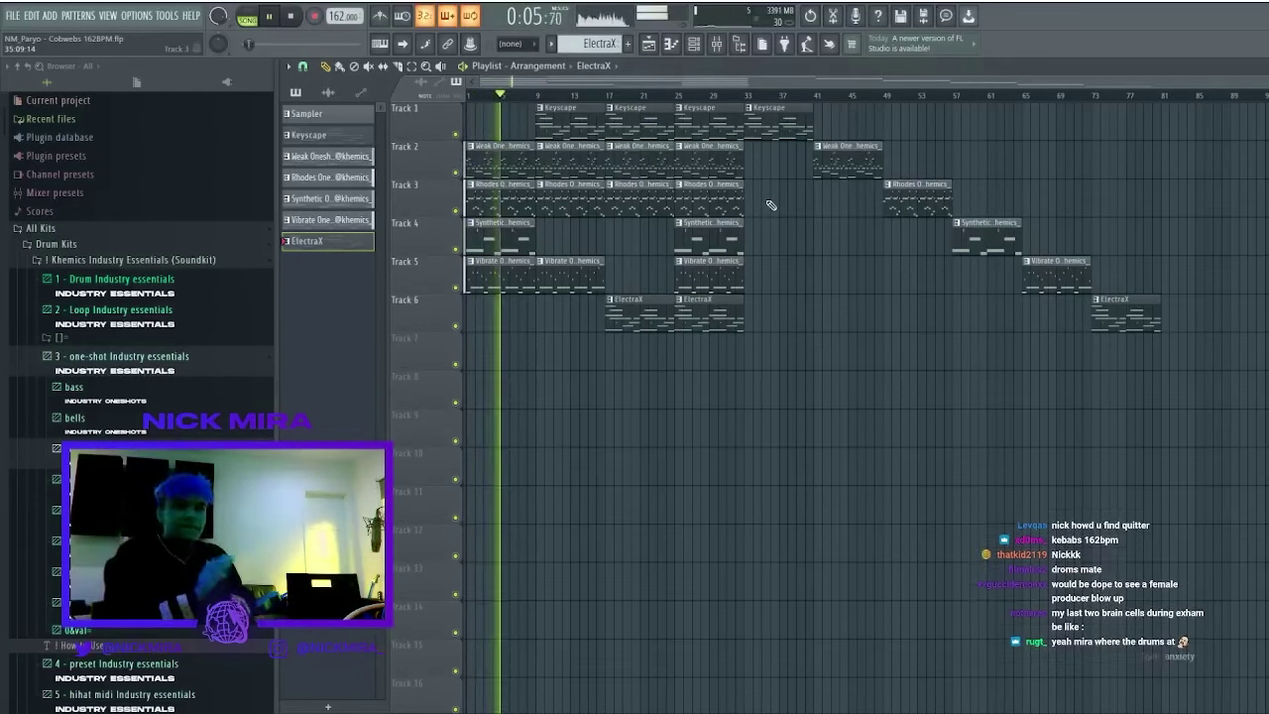
key("space")
left_click(769, 506)
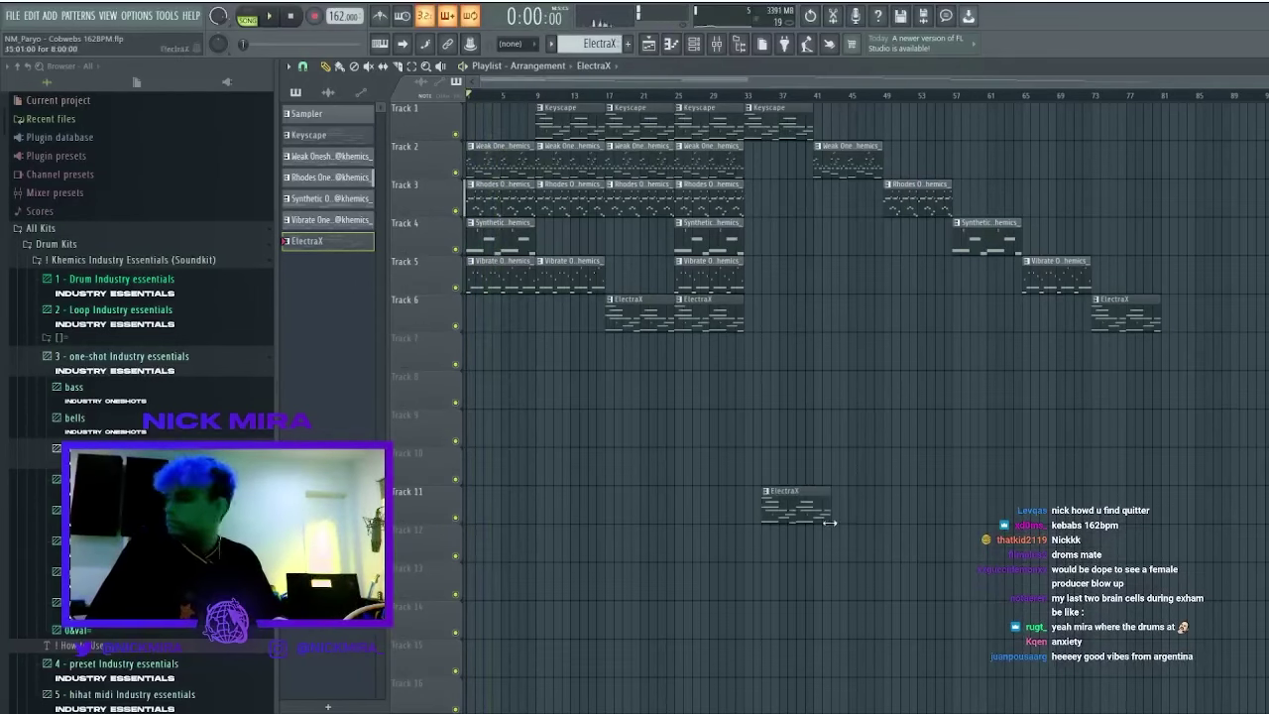
right_click(794, 508)
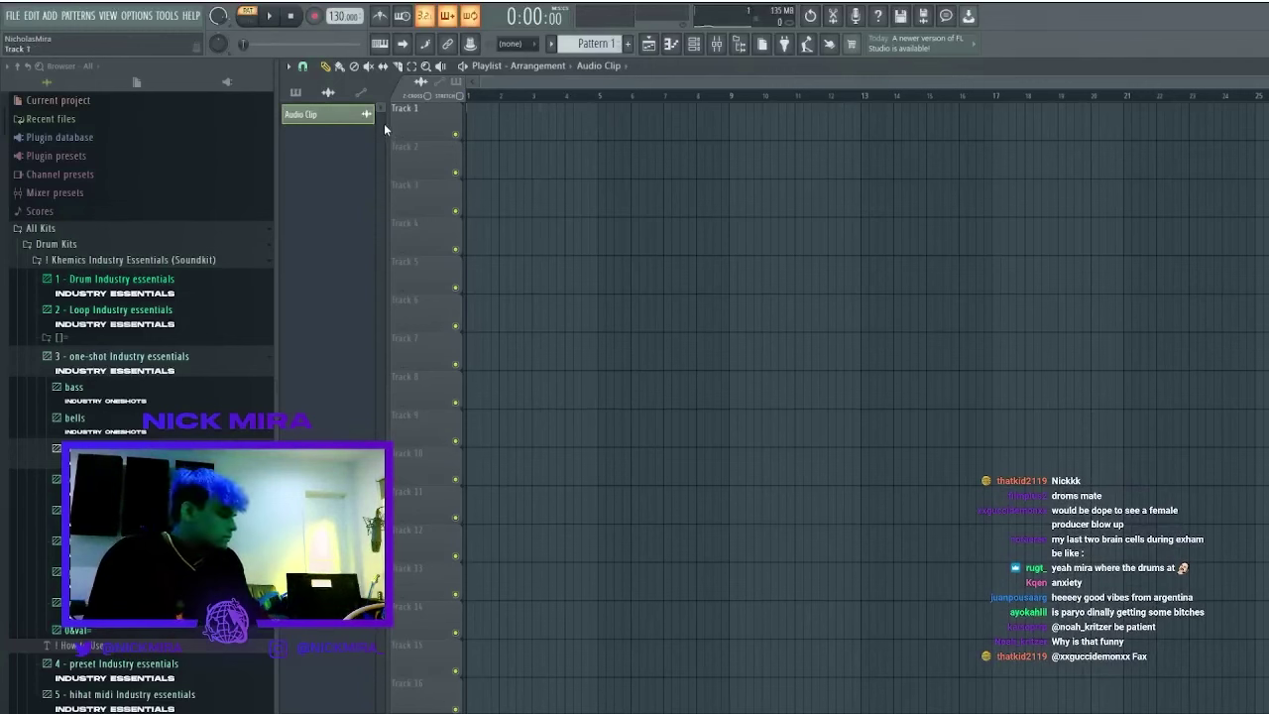
- Add a second audio clip to the empty 130 BPM project and list the project's patterns in the picker
key("space")
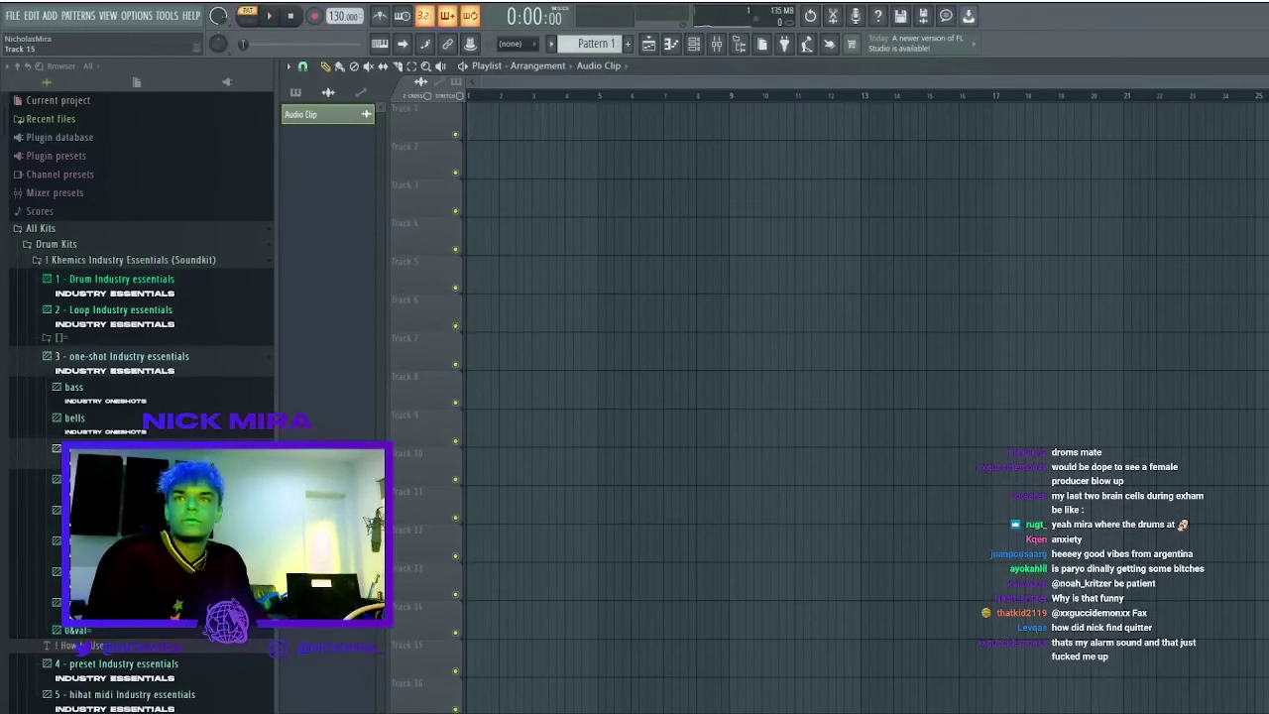
left_click_drag(1268, 389, 1228, 378)
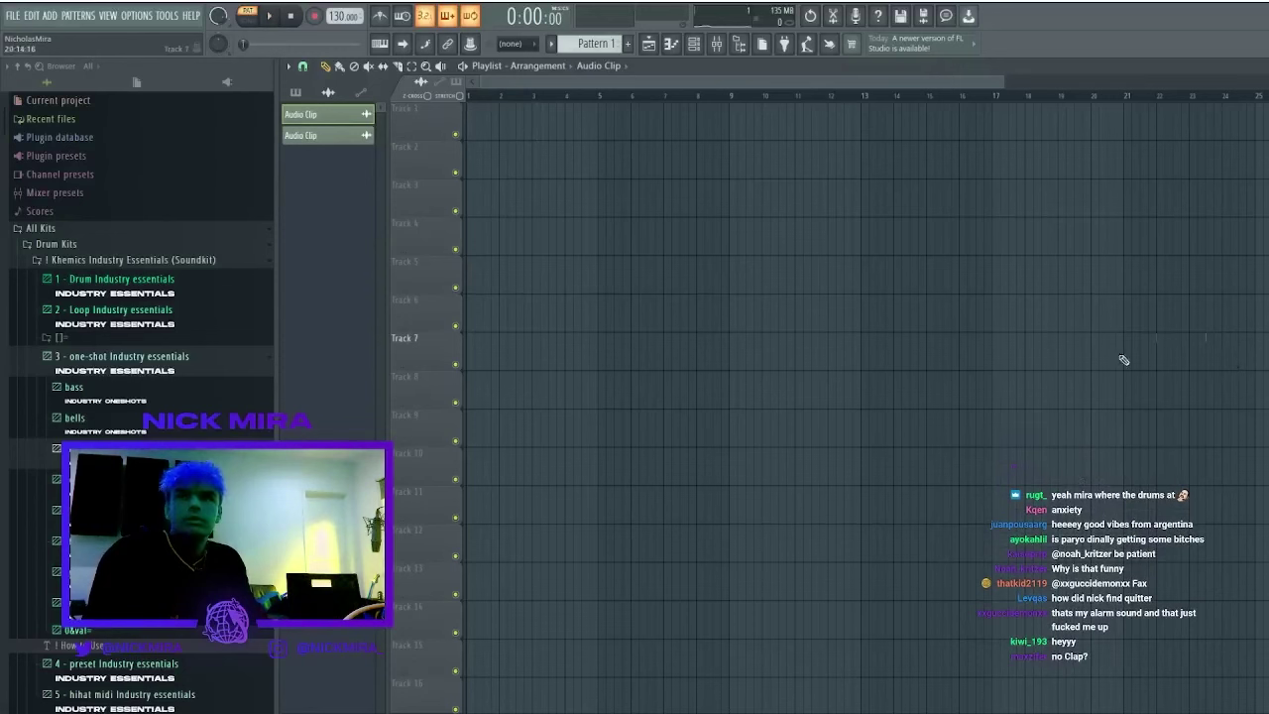
left_click(295, 91)
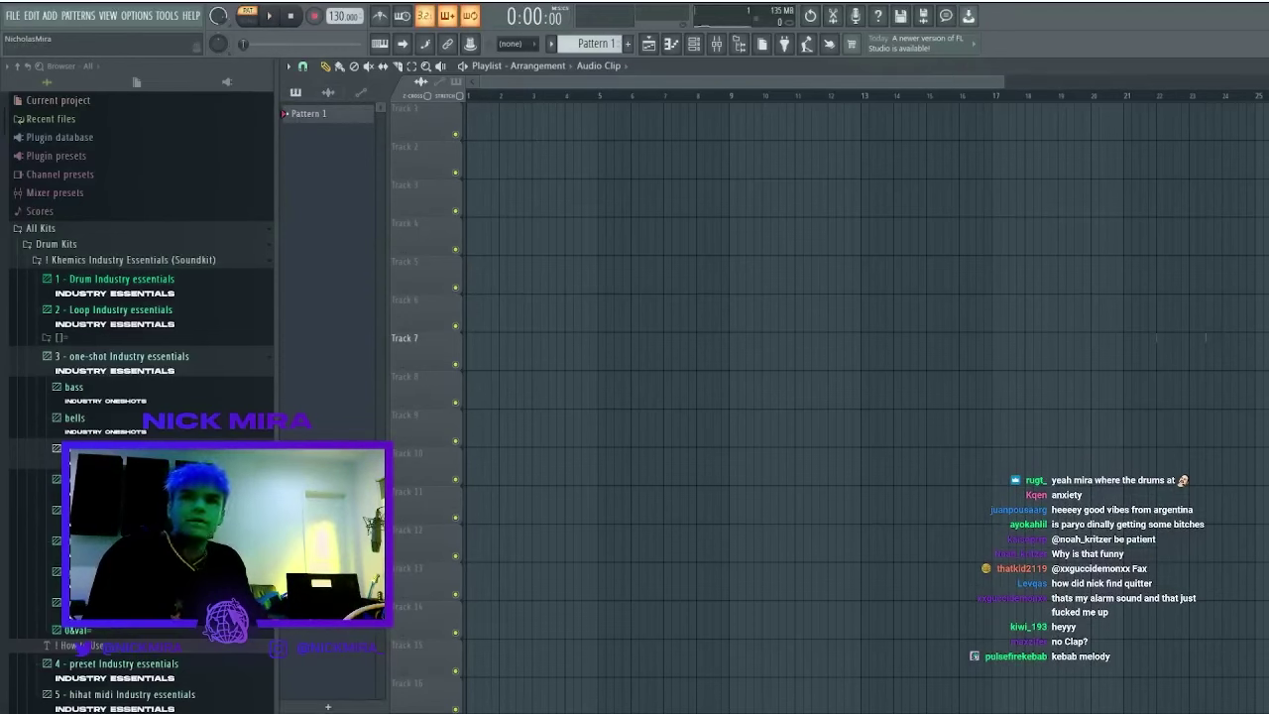